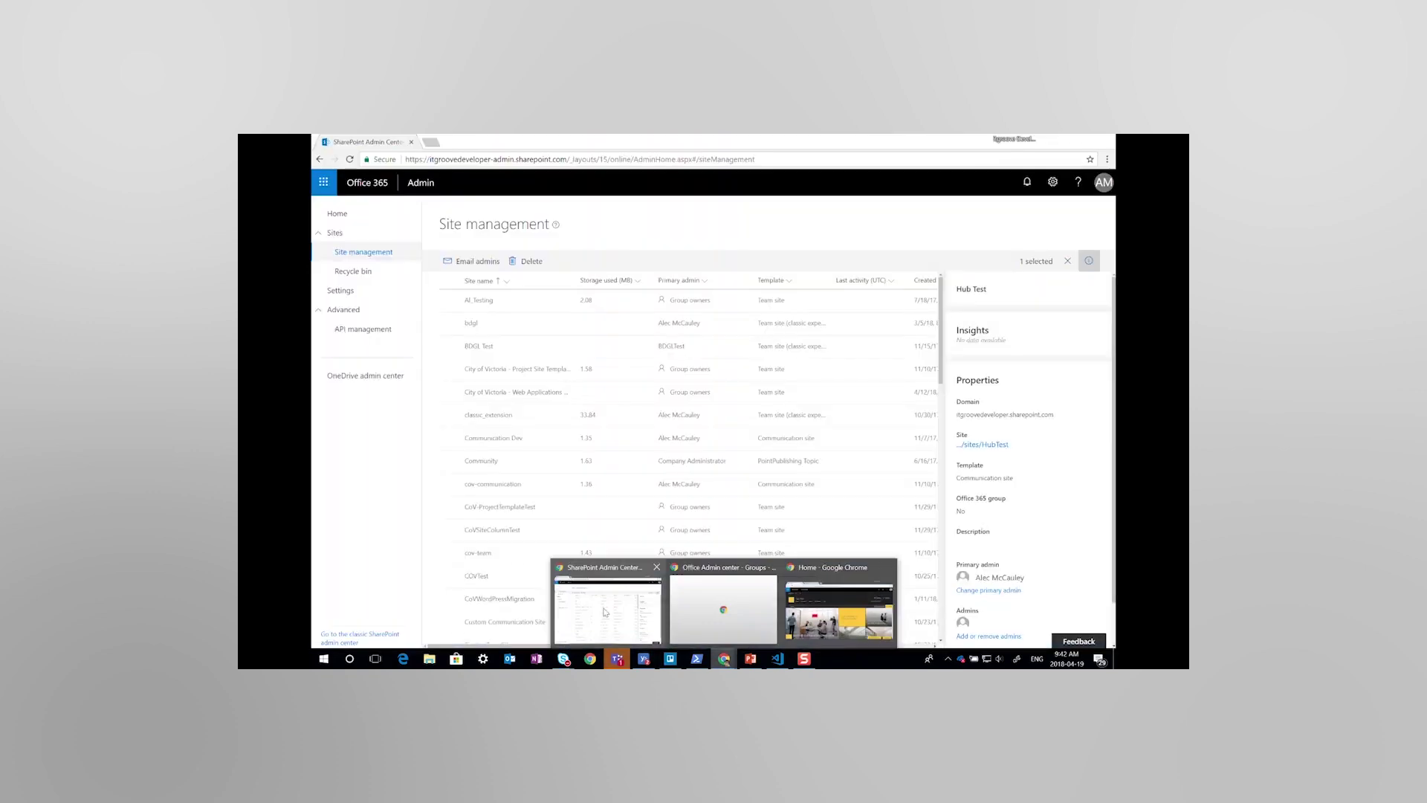
# Bring the SharePoint admin center window with the Site management list to the front.
pyautogui.click(644, 619)
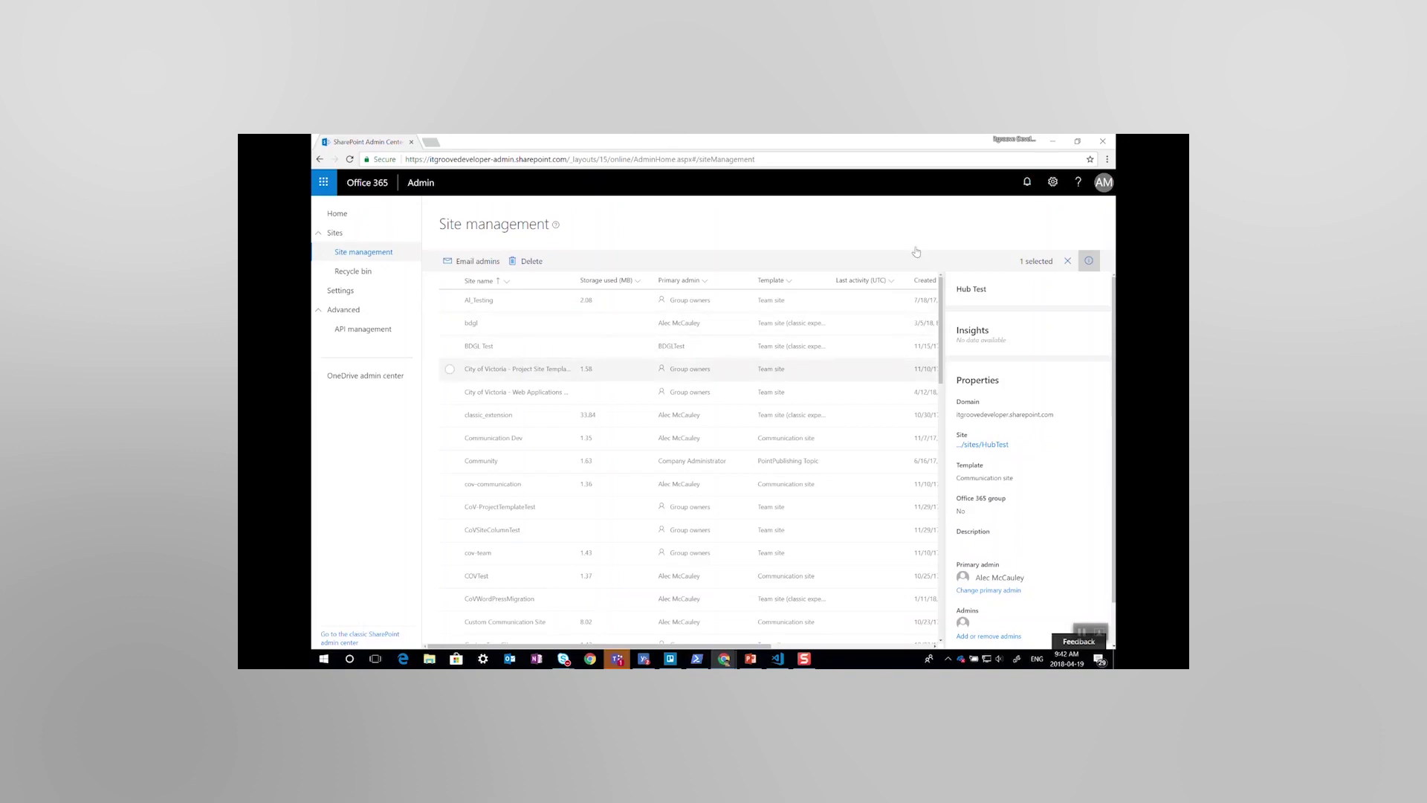
pyautogui.moveTo(480, 300)
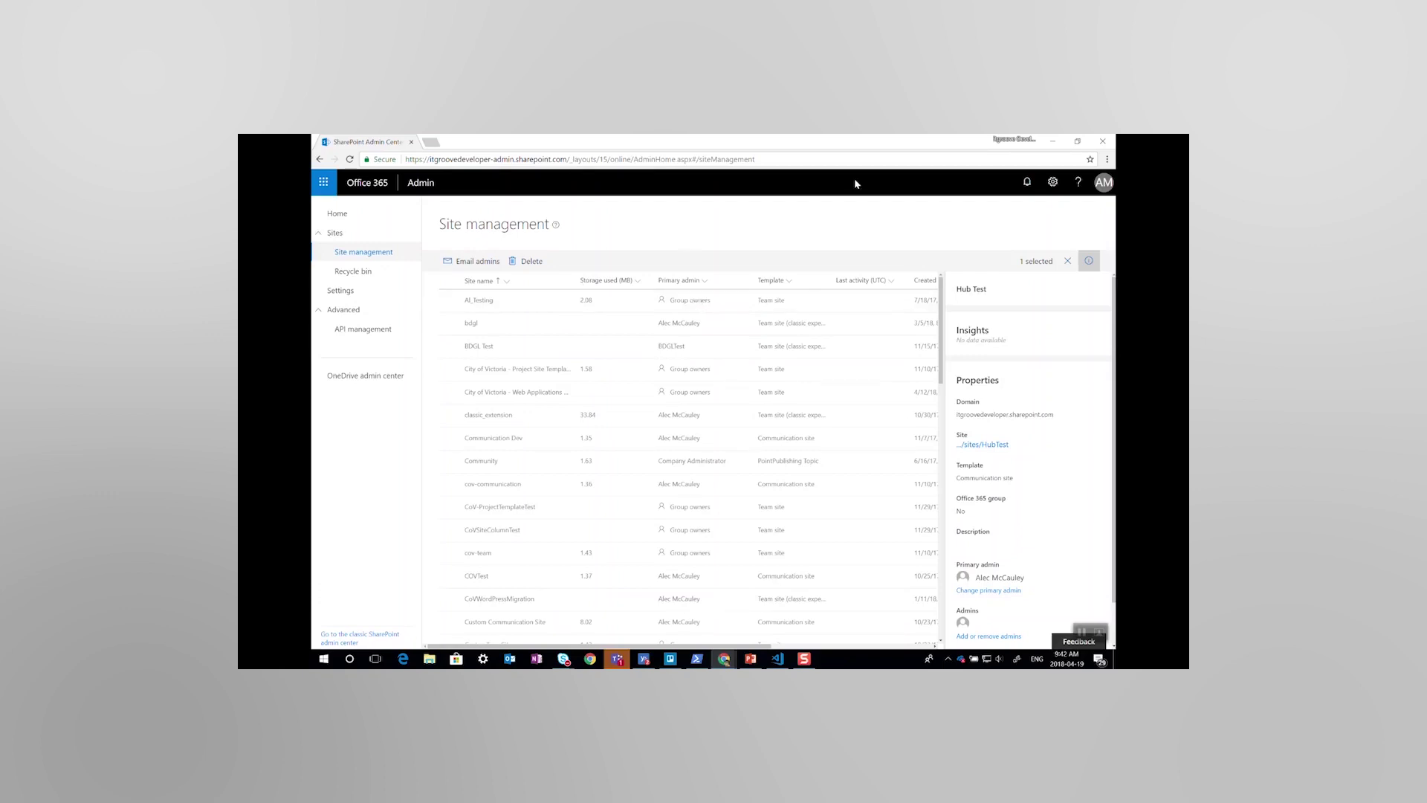
pyautogui.scroll(-2, 510, 297)
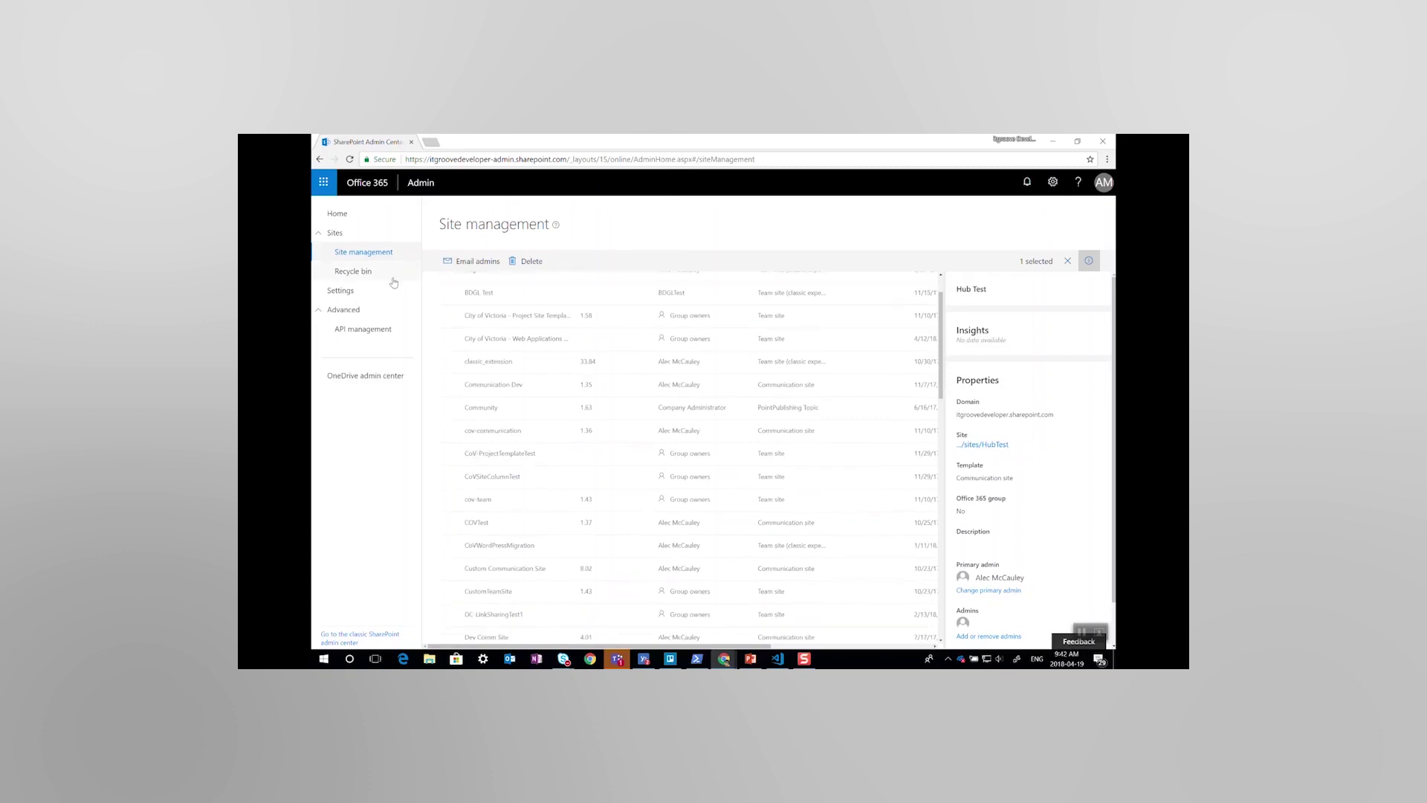
# Create a new communication site named Hub Demo at address HubDemo from Site management.
pyautogui.click(359, 247)
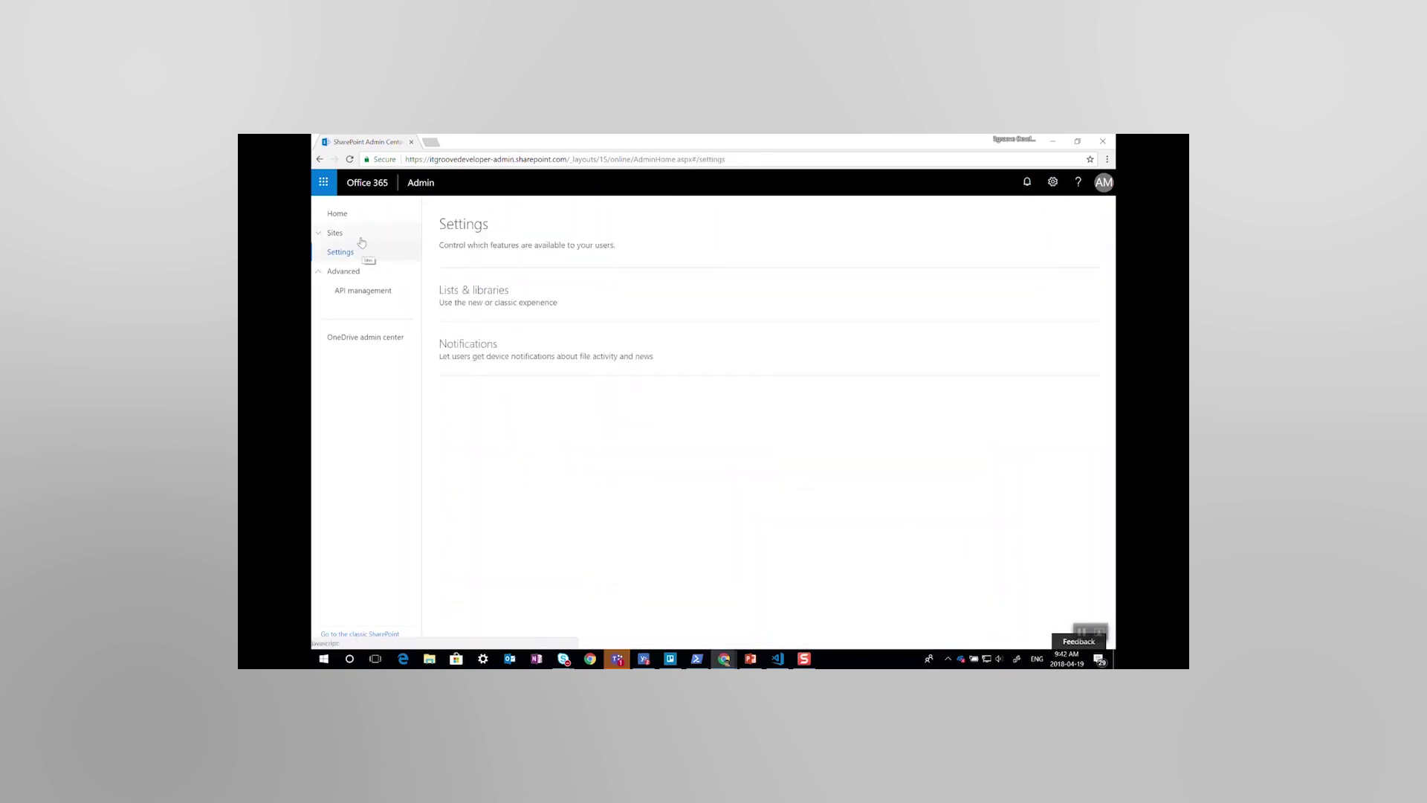
pyautogui.click(365, 252)
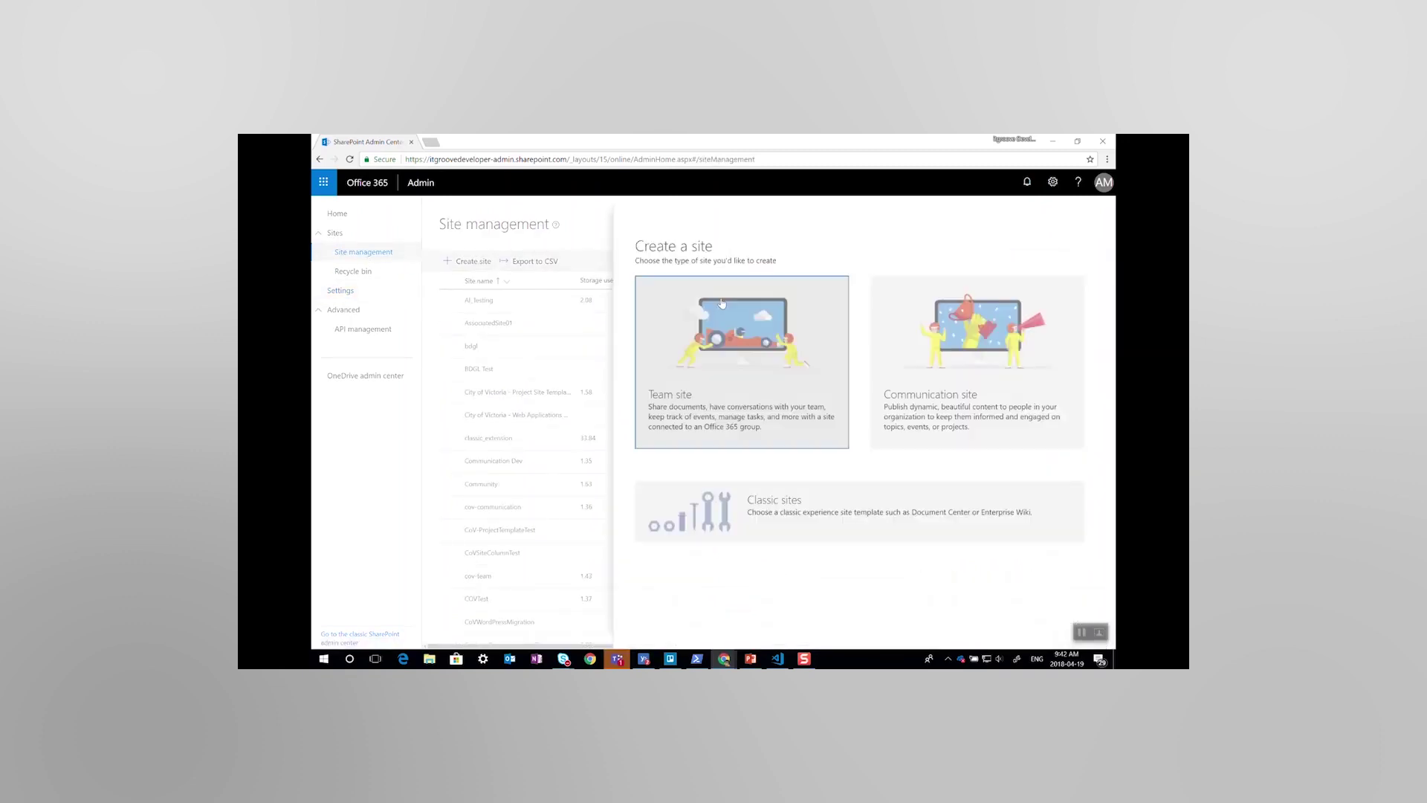
pyautogui.click(992, 325)
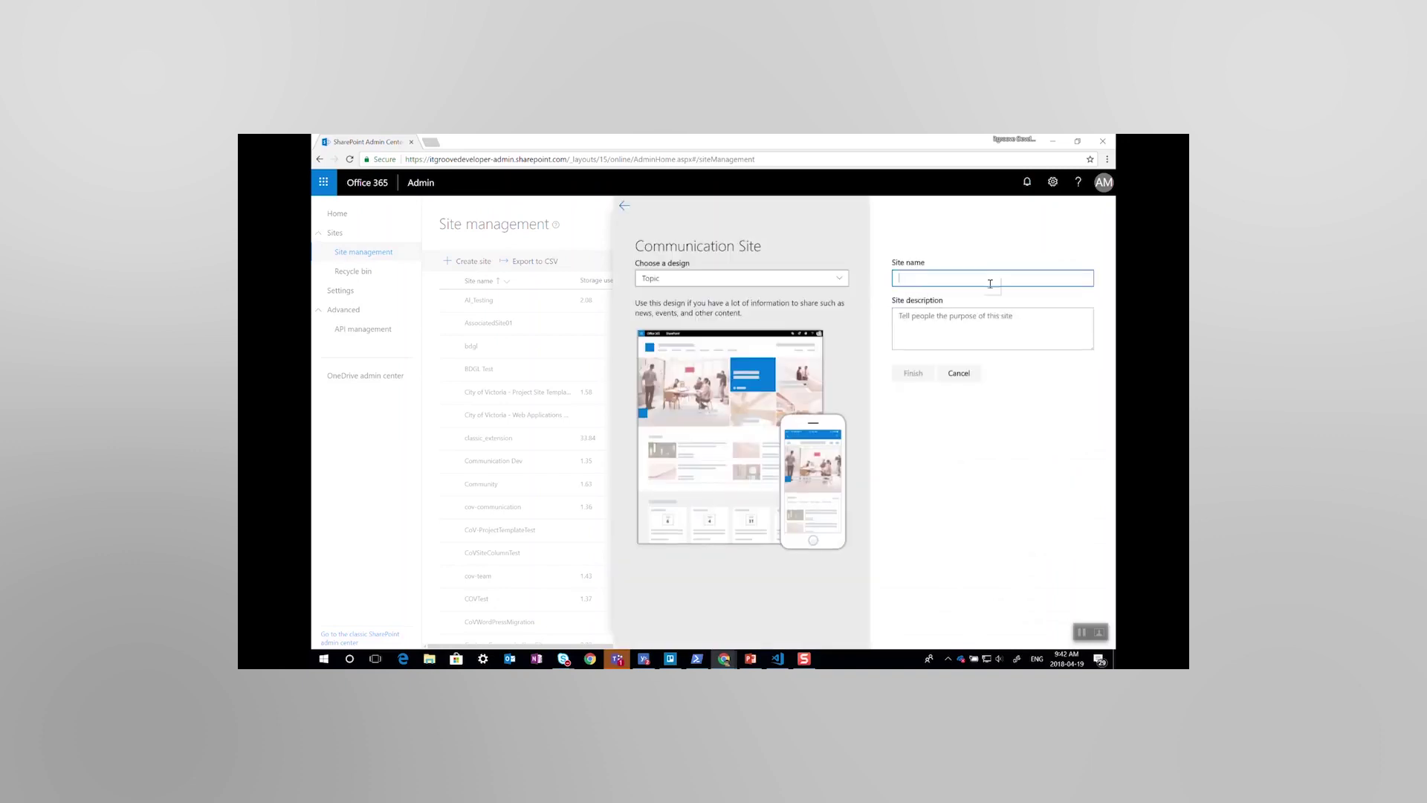
pyautogui.write('Hub Demo')
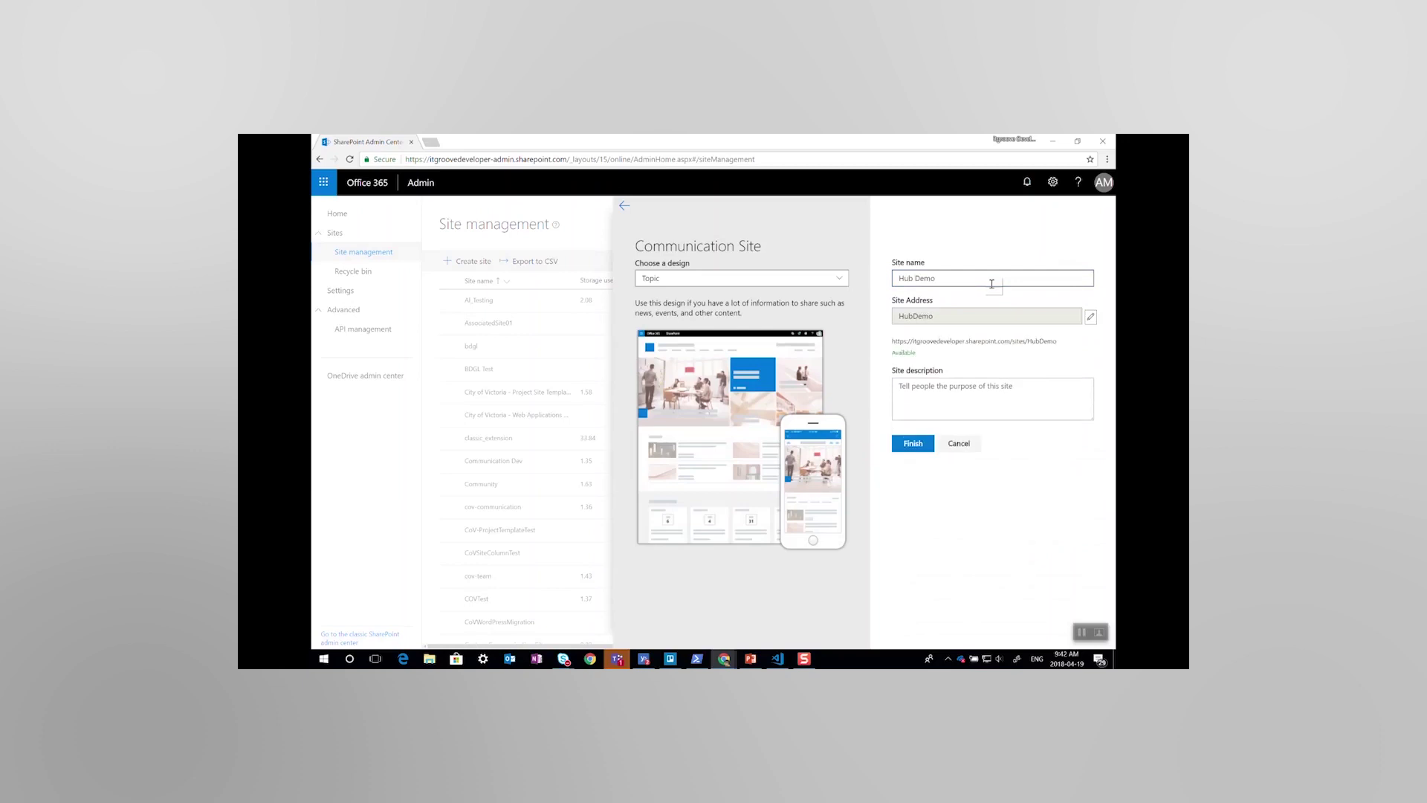
pyautogui.click(1024, 254)
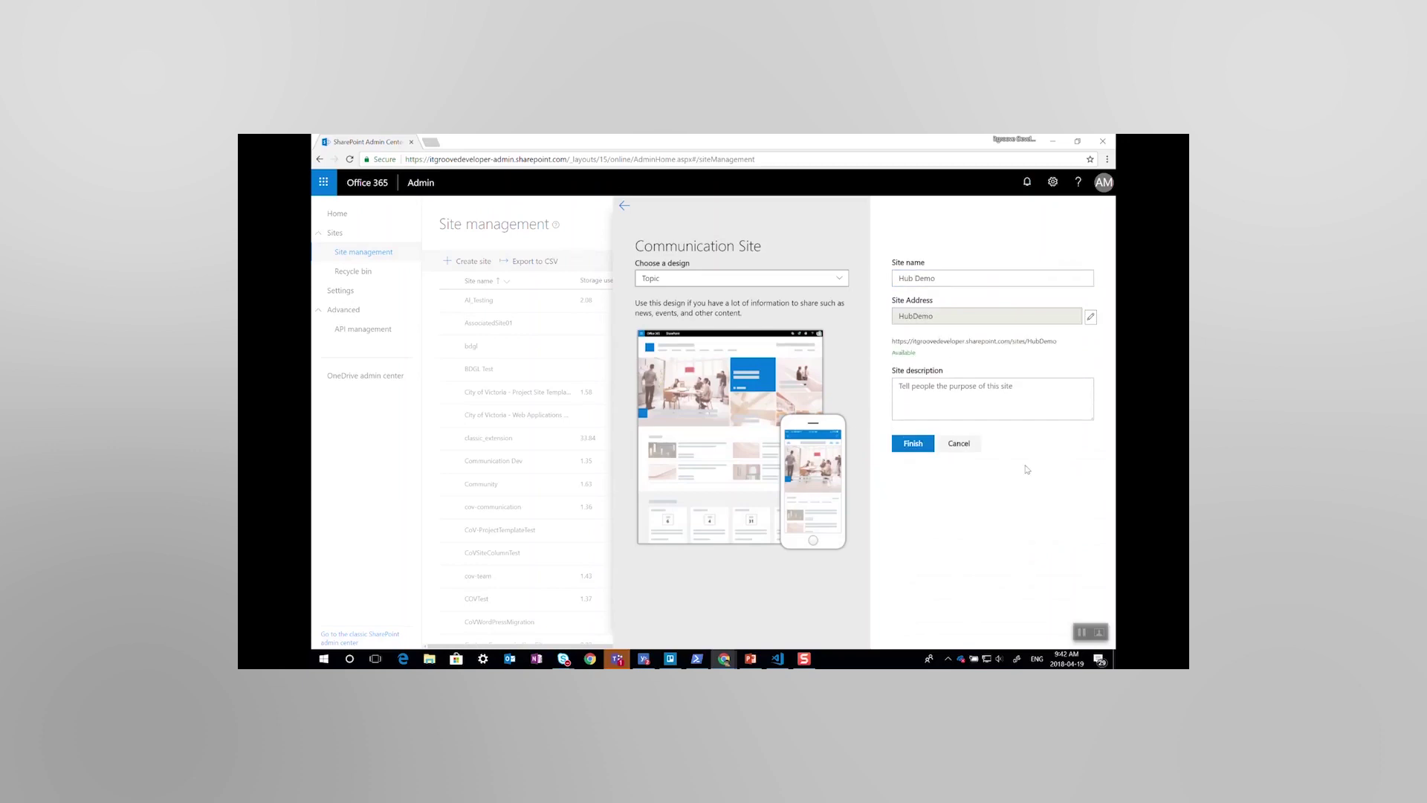
pyautogui.click(912, 442)
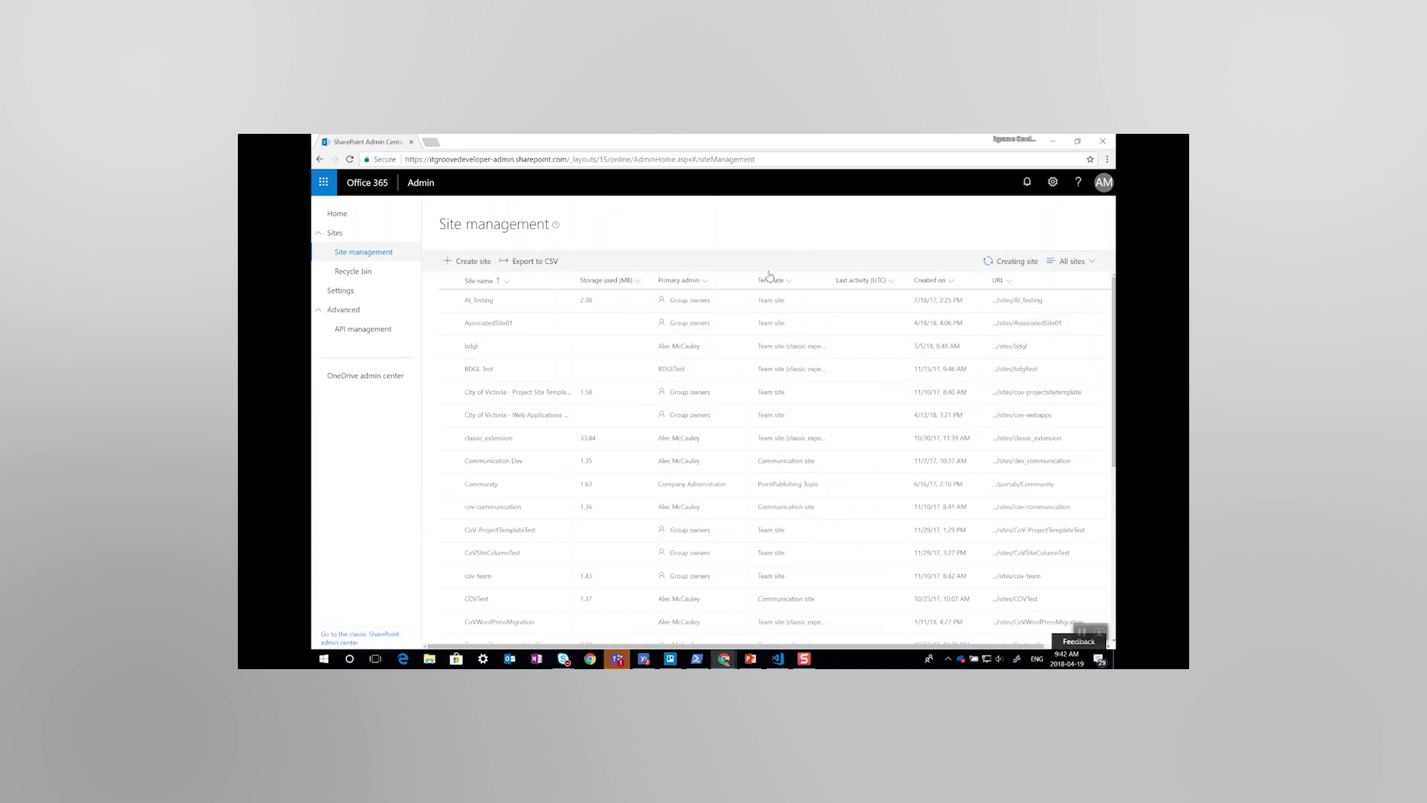
pyautogui.scroll(-3, 713, 334)
pyautogui.scroll(-3, 652, 384)
pyautogui.scroll(-2, 653, 385)
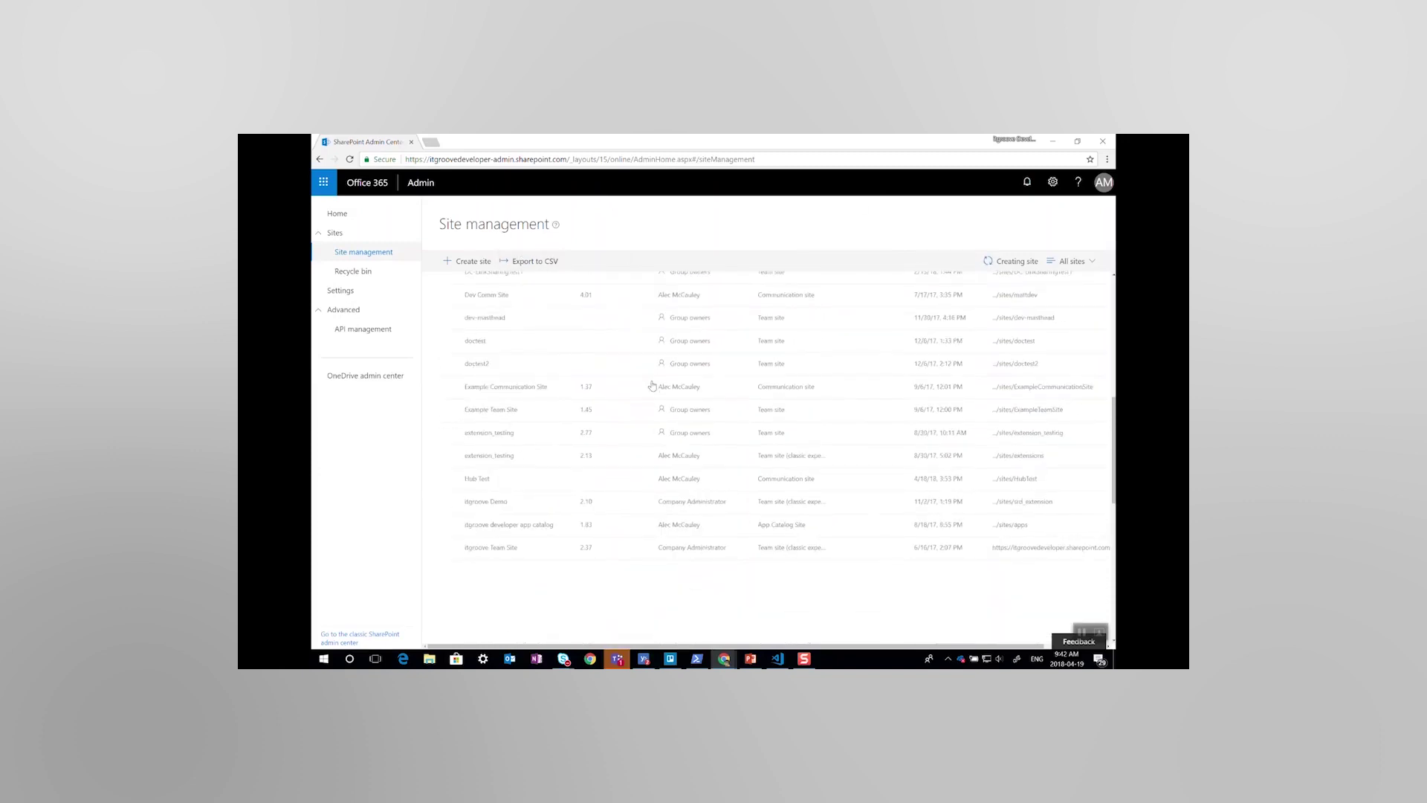
pyautogui.scroll(-1, 651, 385)
pyautogui.scroll(-1, 653, 385)
pyautogui.scroll(-1, 651, 384)
pyautogui.scroll(-1, 652, 385)
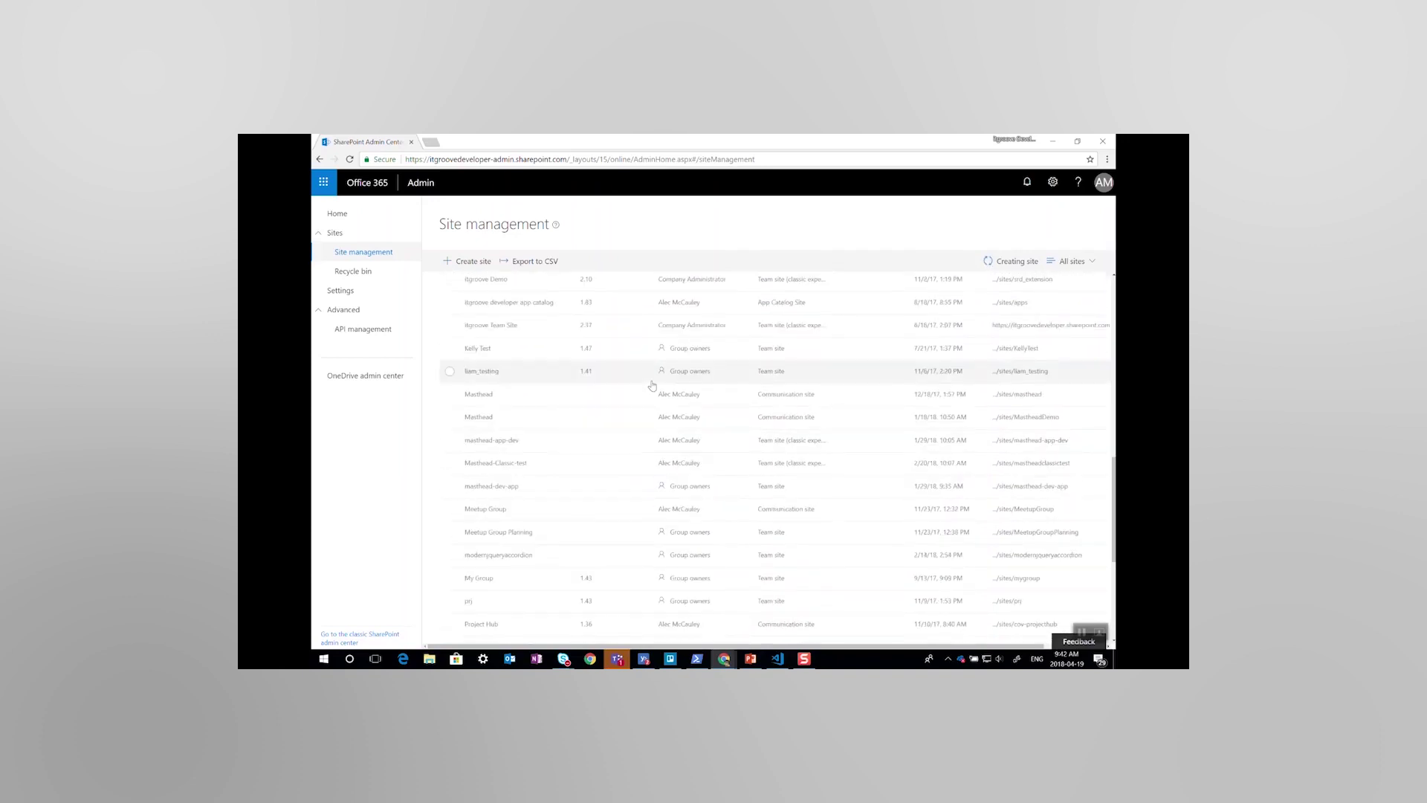
pyautogui.scroll(2, 653, 385)
pyautogui.scroll(1, 641, 393)
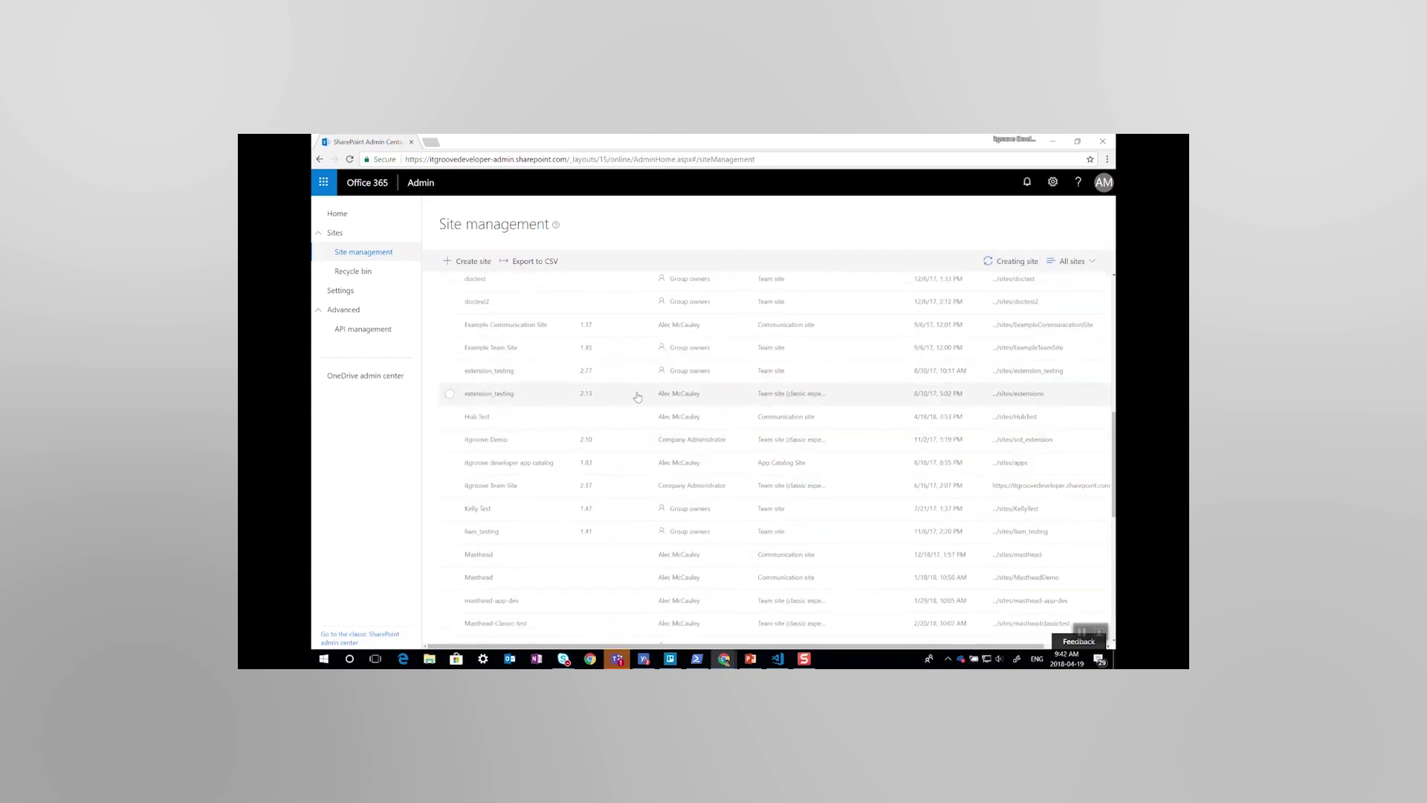
# Reload the site list, select the Hub Demo row and open its home page in a new tab.
pyautogui.click(657, 161)
pyautogui.press('Return')
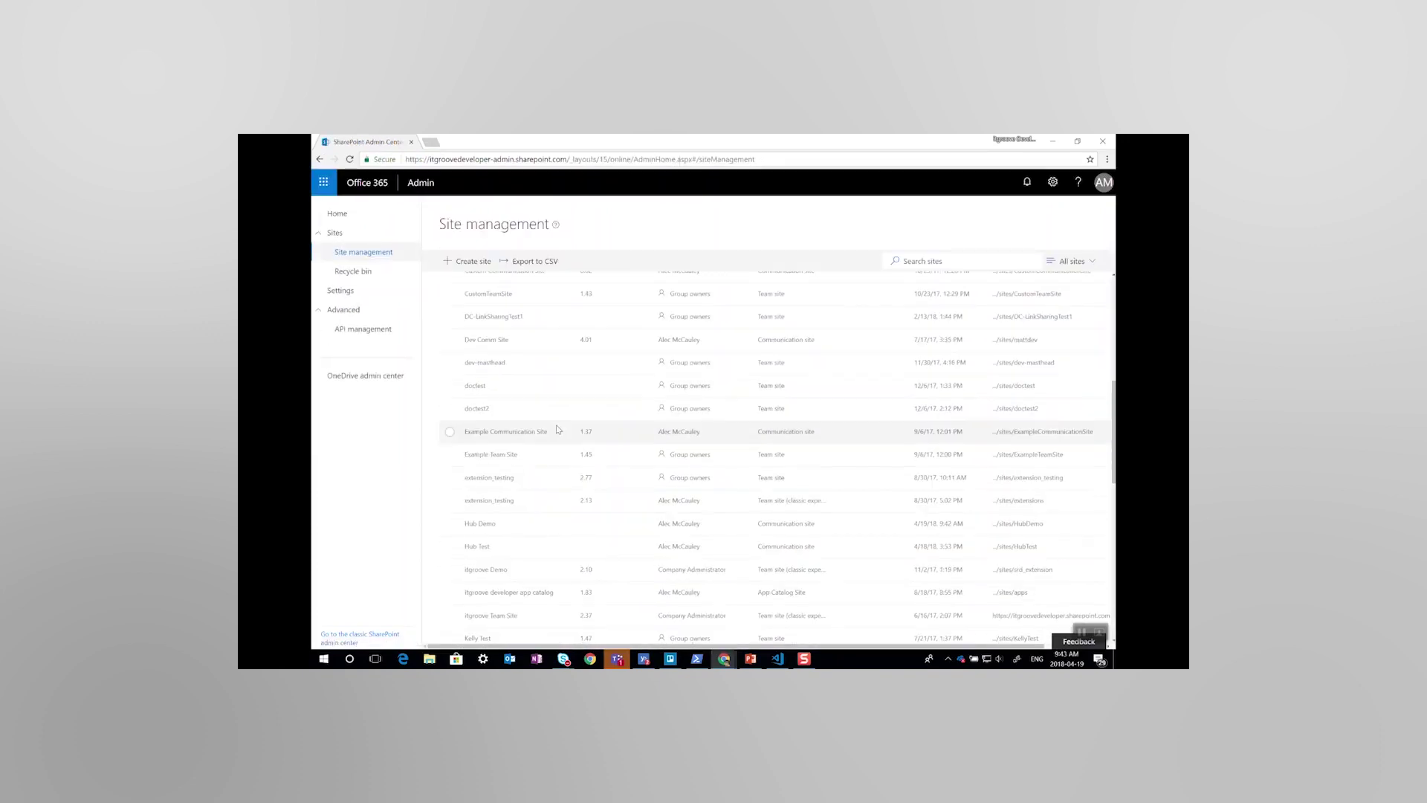
pyautogui.scroll(-2, 557, 430)
pyautogui.click(474, 311)
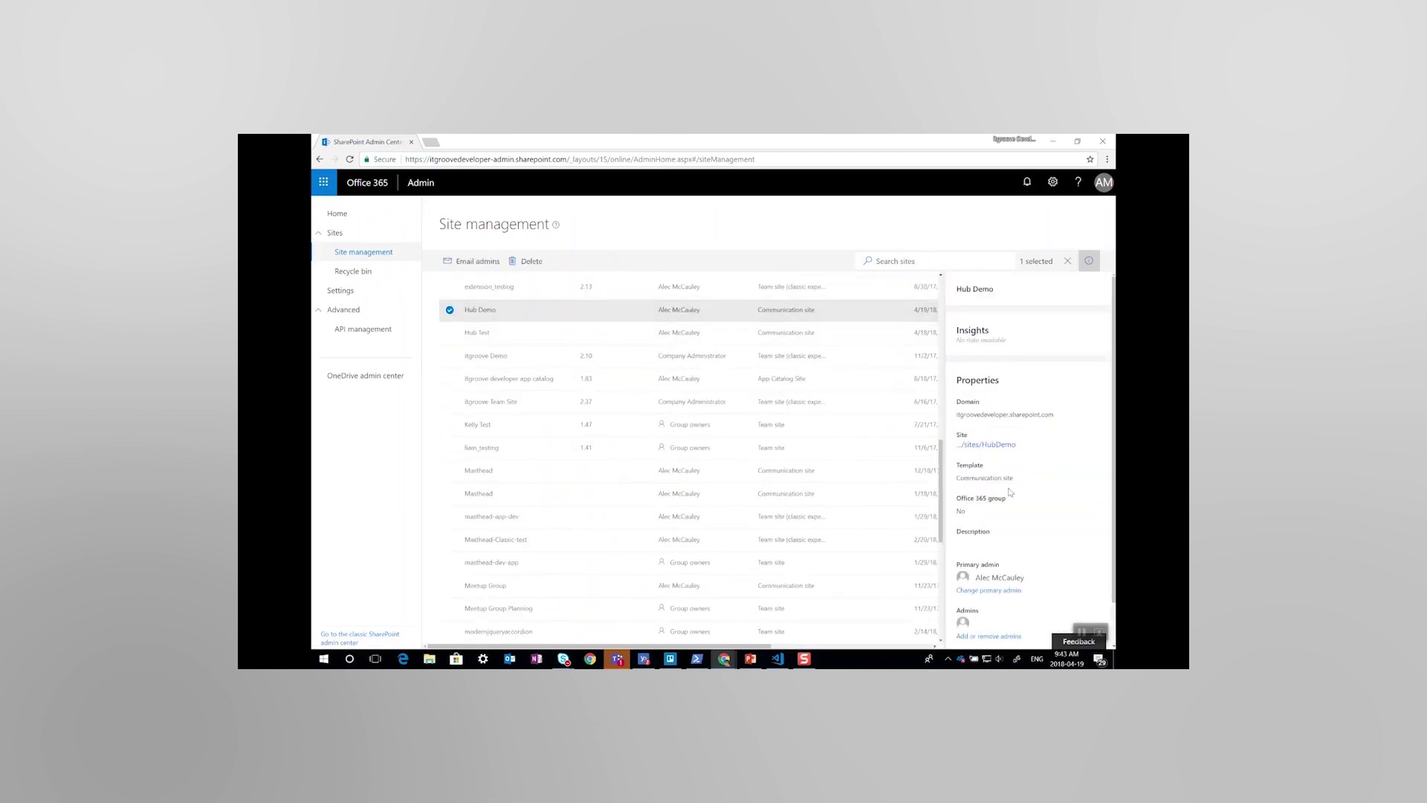
pyautogui.click(990, 444)
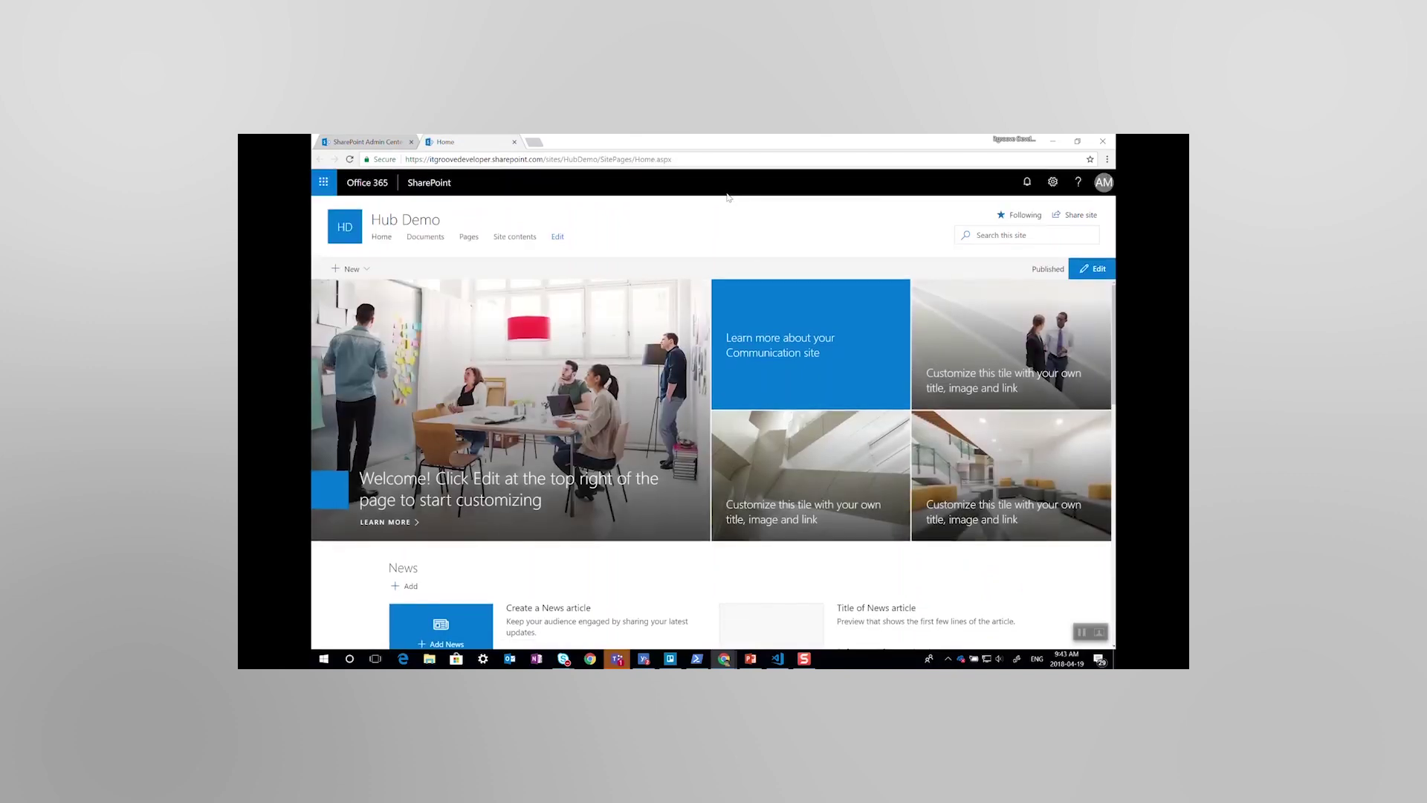
# Apply the Dark Blue theme to the Hub Demo site via Change the look.
pyautogui.click(1052, 182)
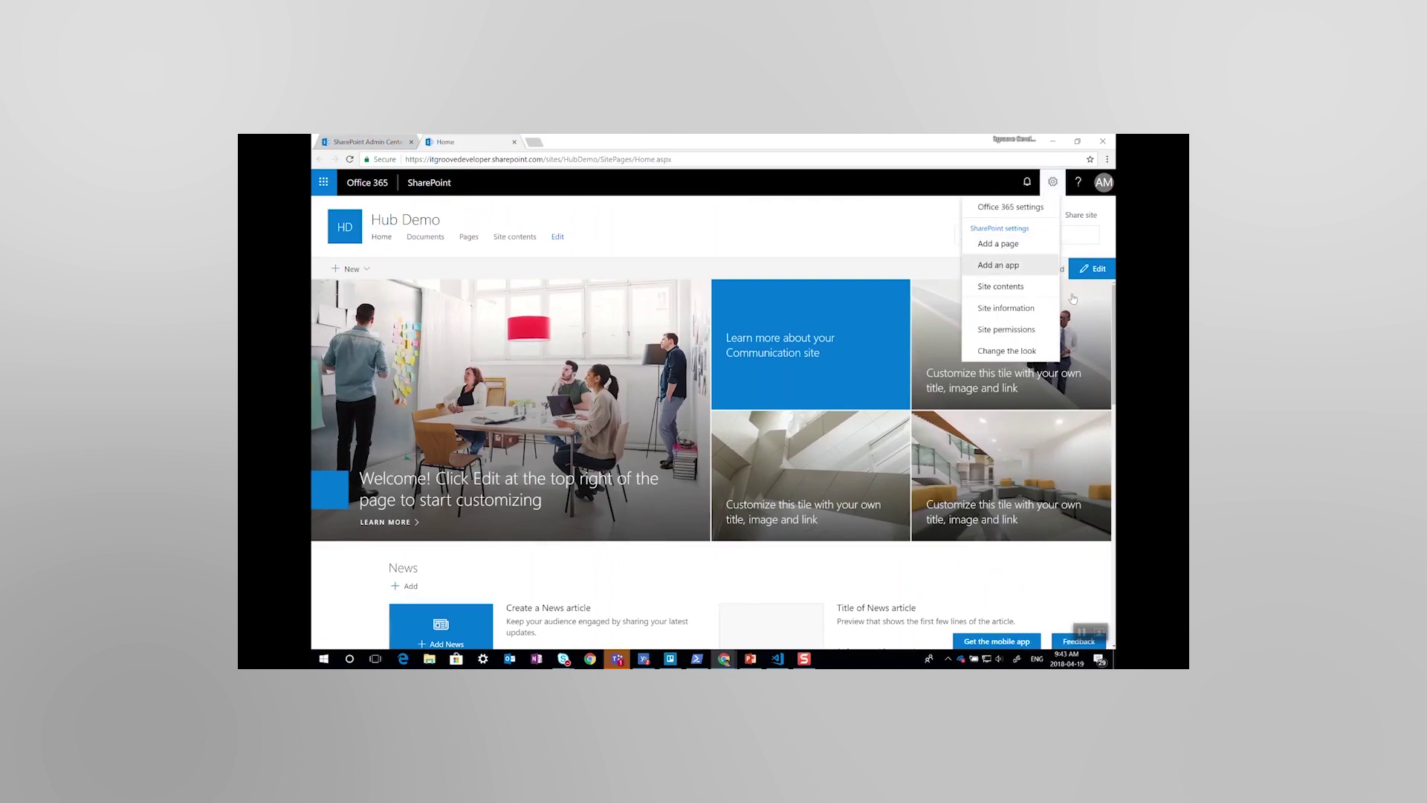
pyautogui.click(1023, 348)
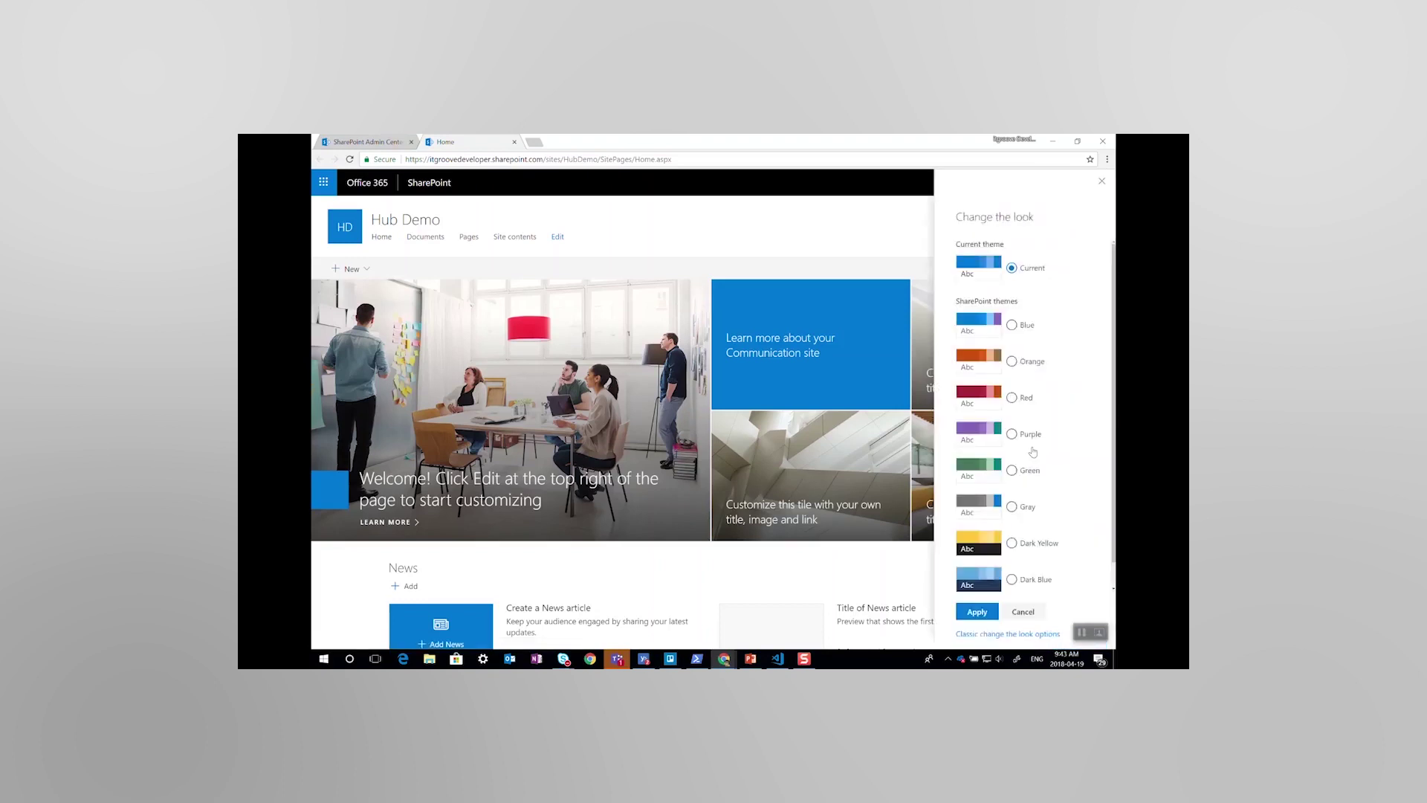
pyautogui.scroll(-1, 1023, 512)
pyautogui.click(1040, 560)
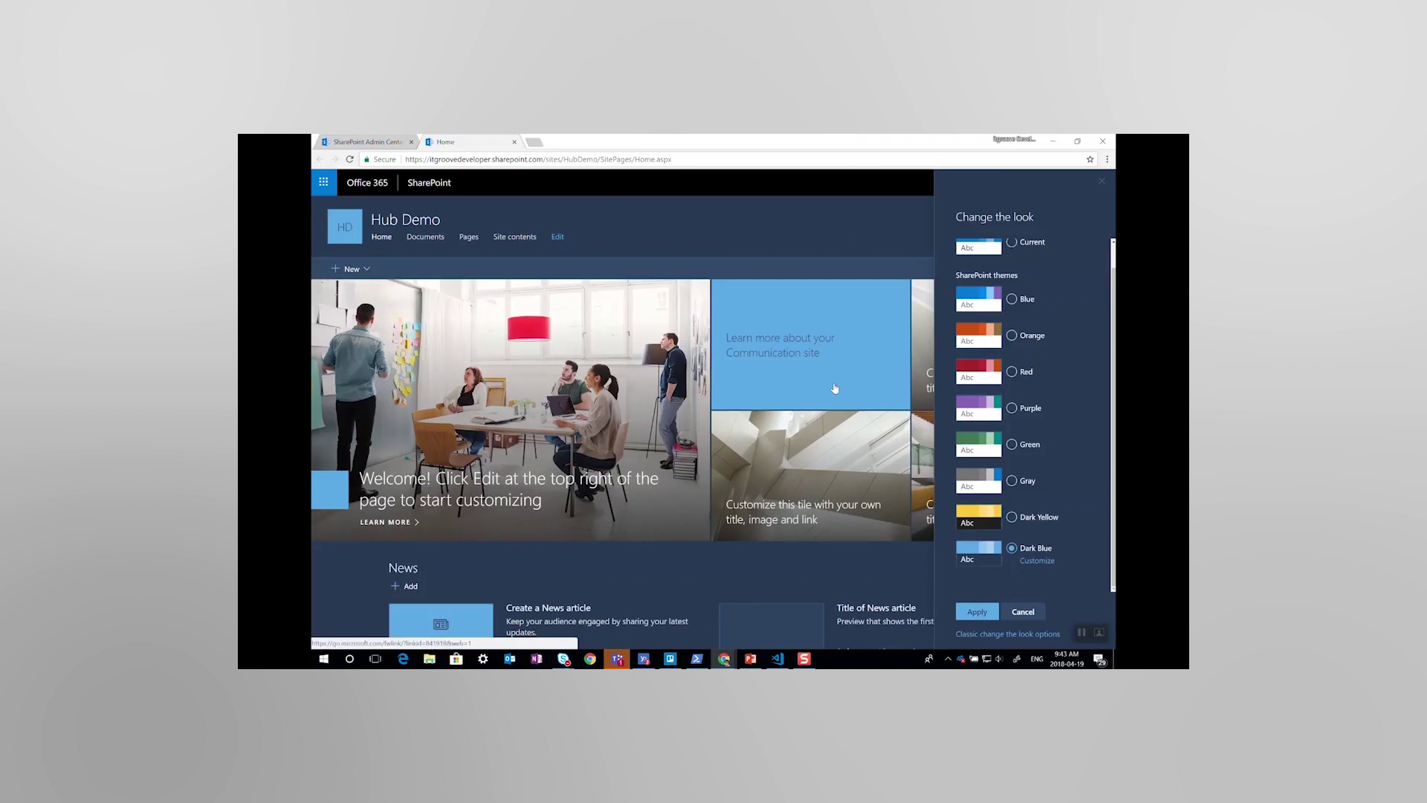
pyautogui.click(966, 611)
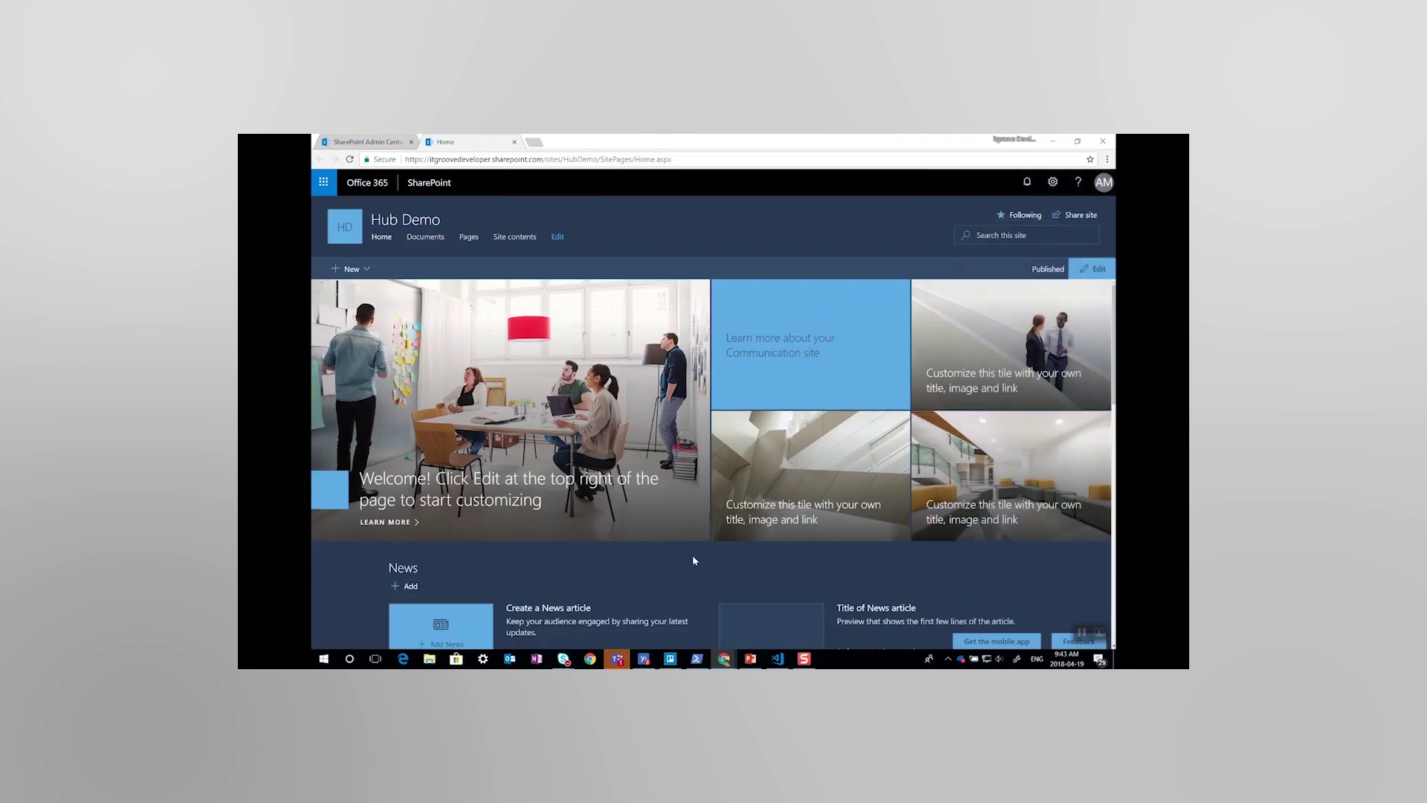
# Launch the SharePoint Online Management Shell and bring the HubSites.ps1 script forward in VS Code.
pyautogui.click(697, 657)
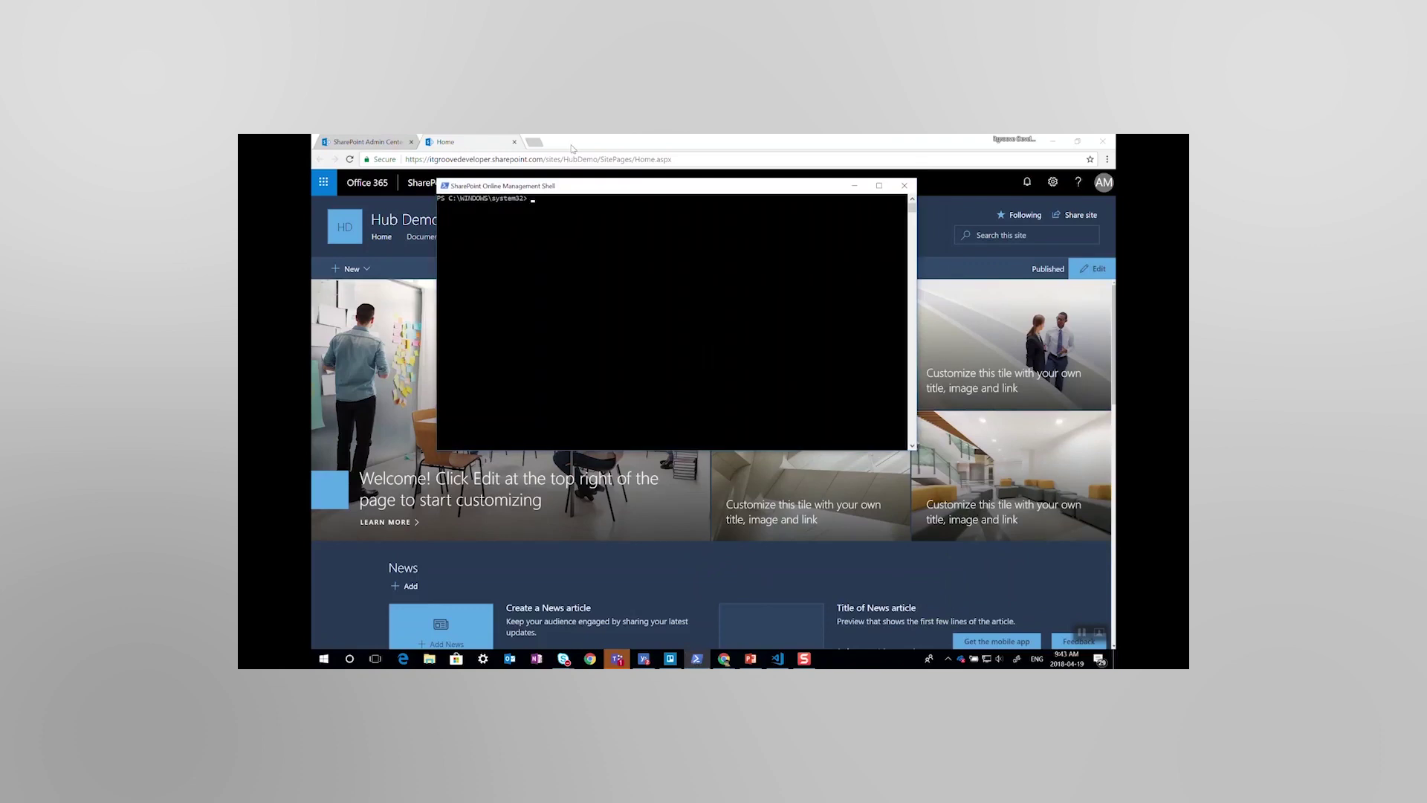
pyautogui.moveTo(583, 194); pyautogui.dragTo(514, 212)
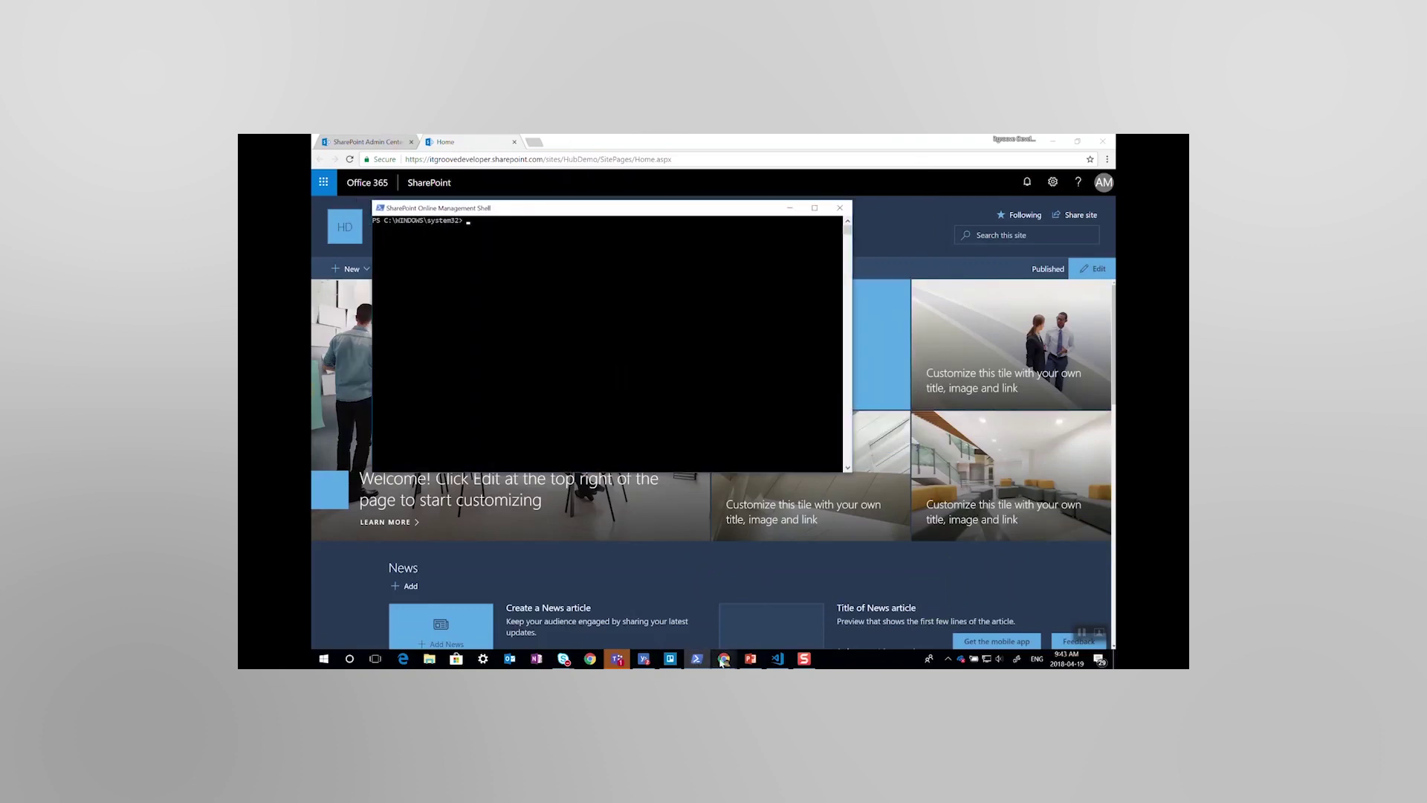
pyautogui.click(777, 658)
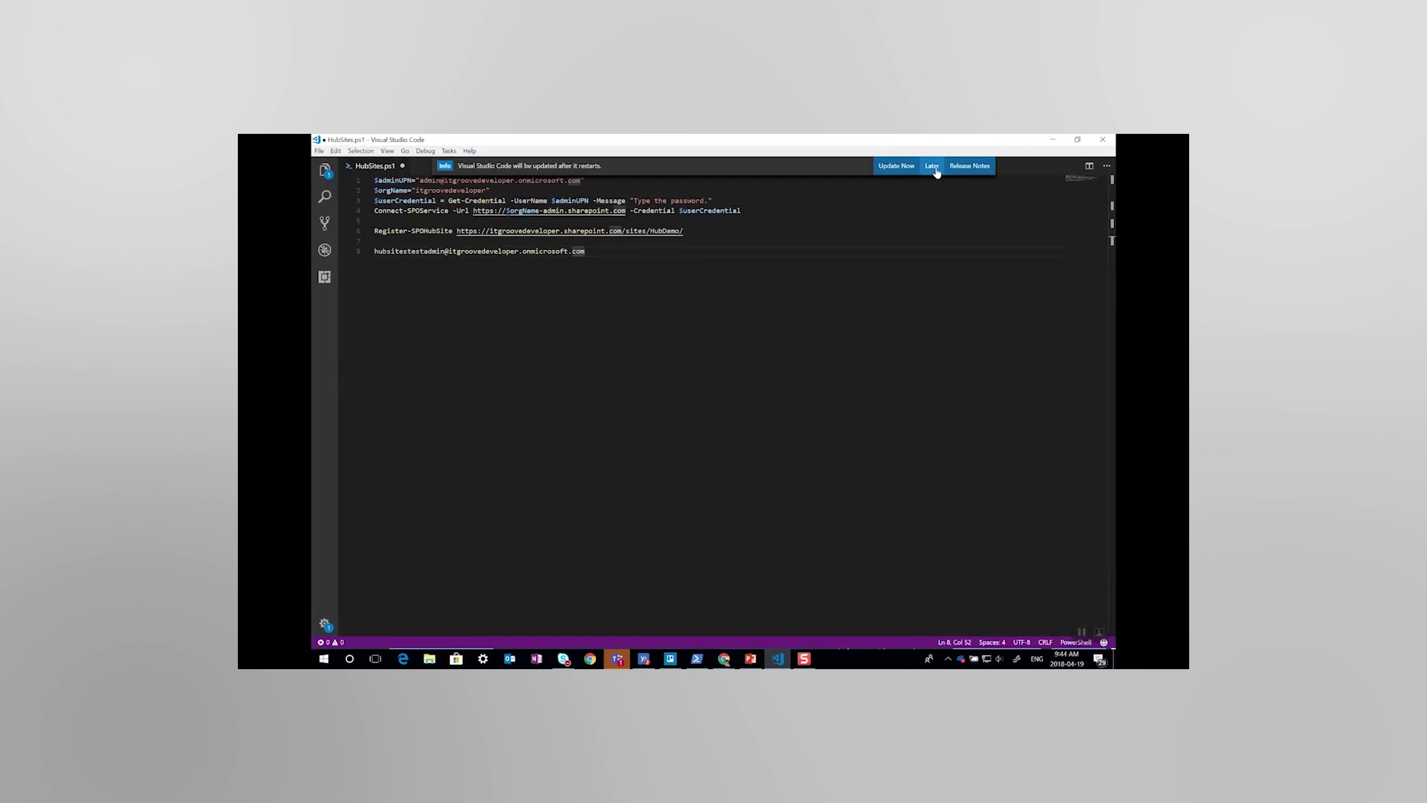
# Run the script's connection lines, including Connect-SPOService, in the shell and submit the password.
pyautogui.click(935, 167)
pyautogui.moveTo(770, 210); pyautogui.dragTo(376, 179)
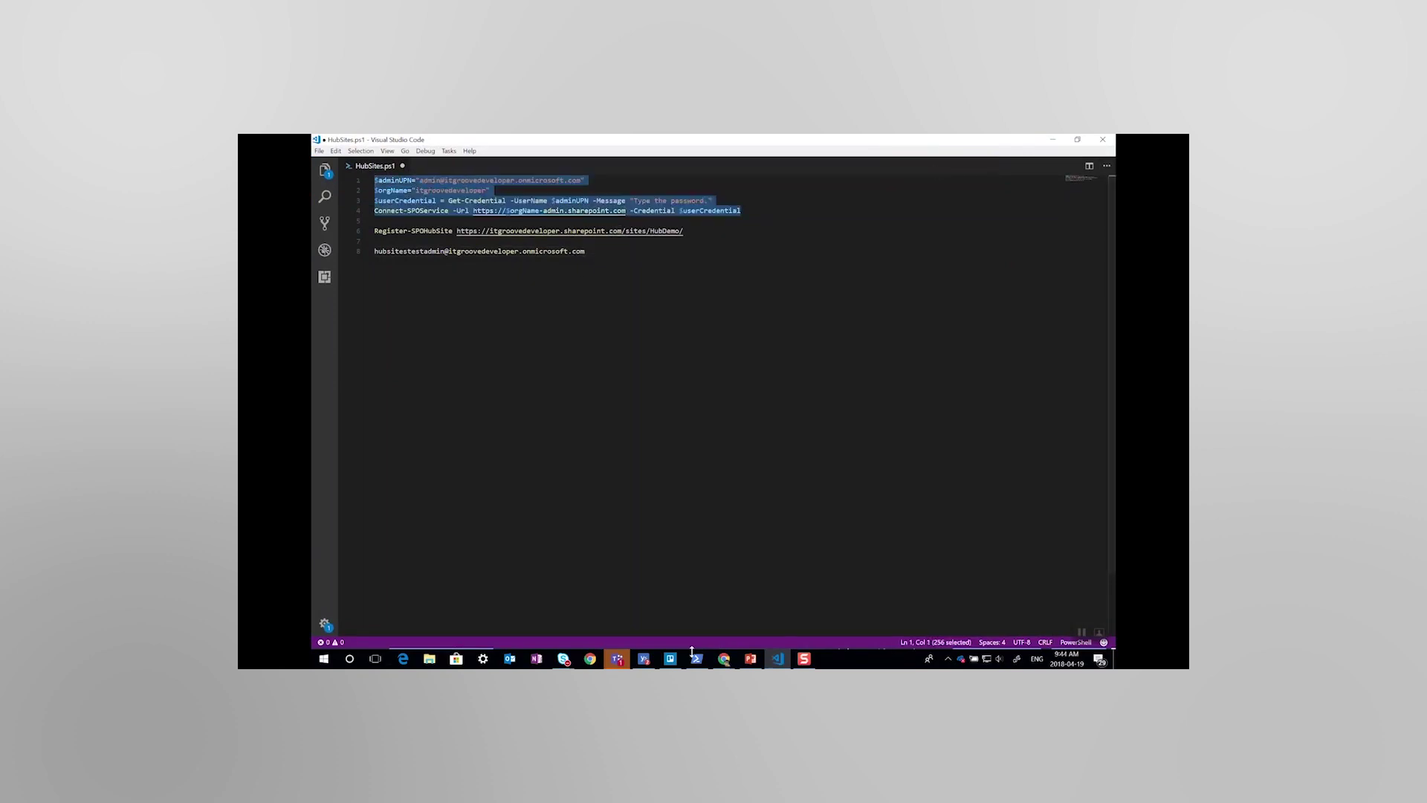
pyautogui.click(696, 657)
pyautogui.rightClick(613, 319)
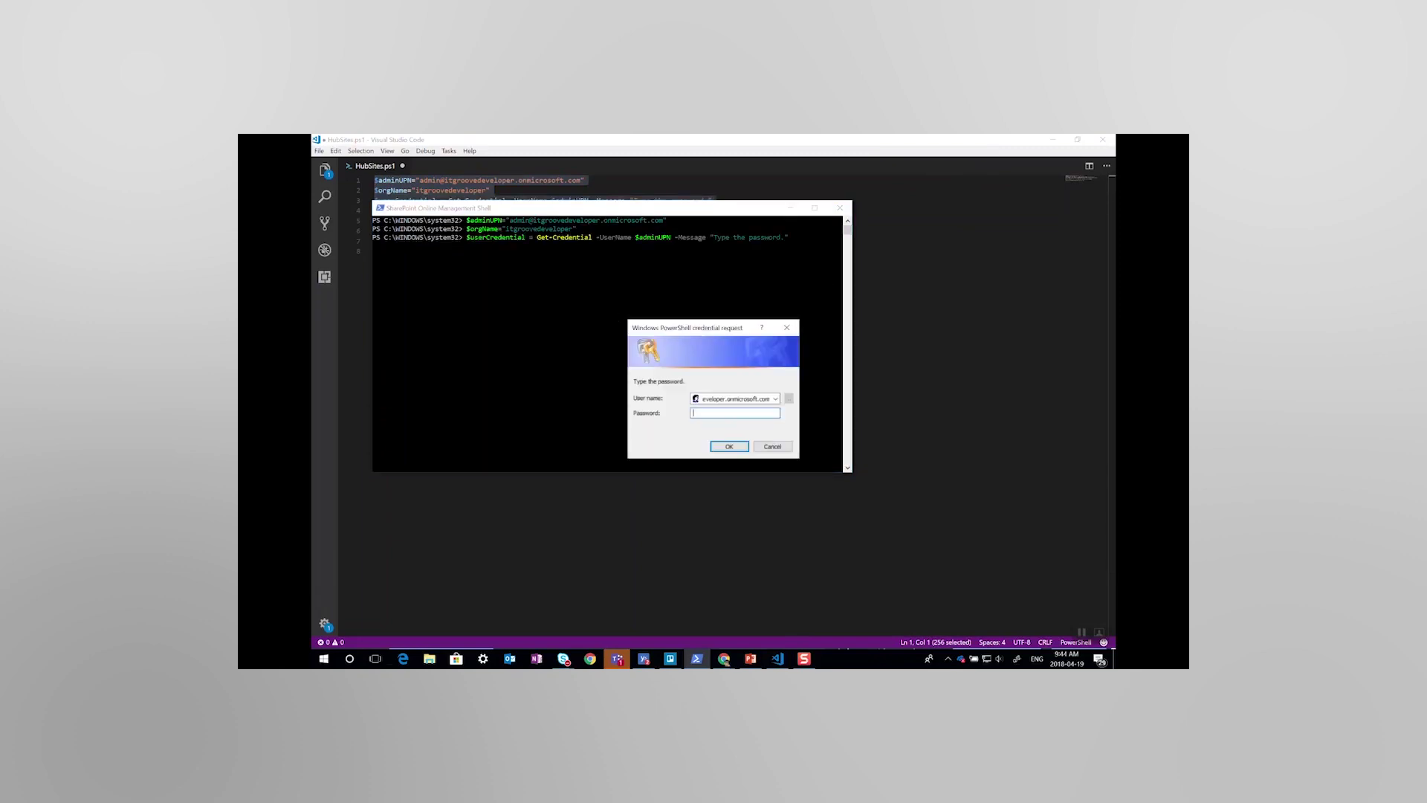
pyautogui.write('***')
pyautogui.press('Return')
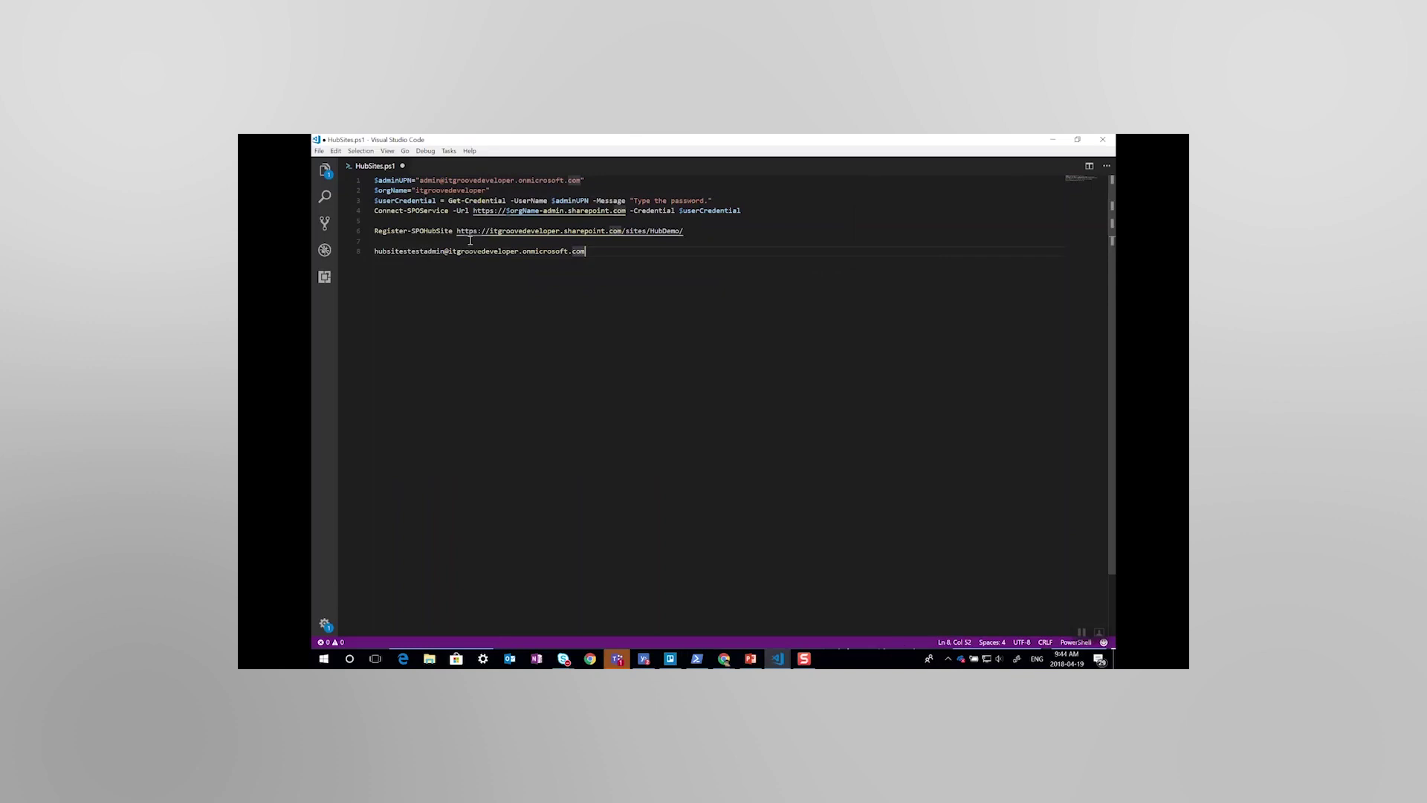
# Copy the Register-SPOHubSite line for HubDemo from the script.
pyautogui.moveTo(706, 233); pyautogui.dragTo(376, 220)
pyautogui.moveTo(683, 230); pyautogui.dragTo(365, 235)
pyautogui.rightClick(404, 238)
pyautogui.click(442, 278)
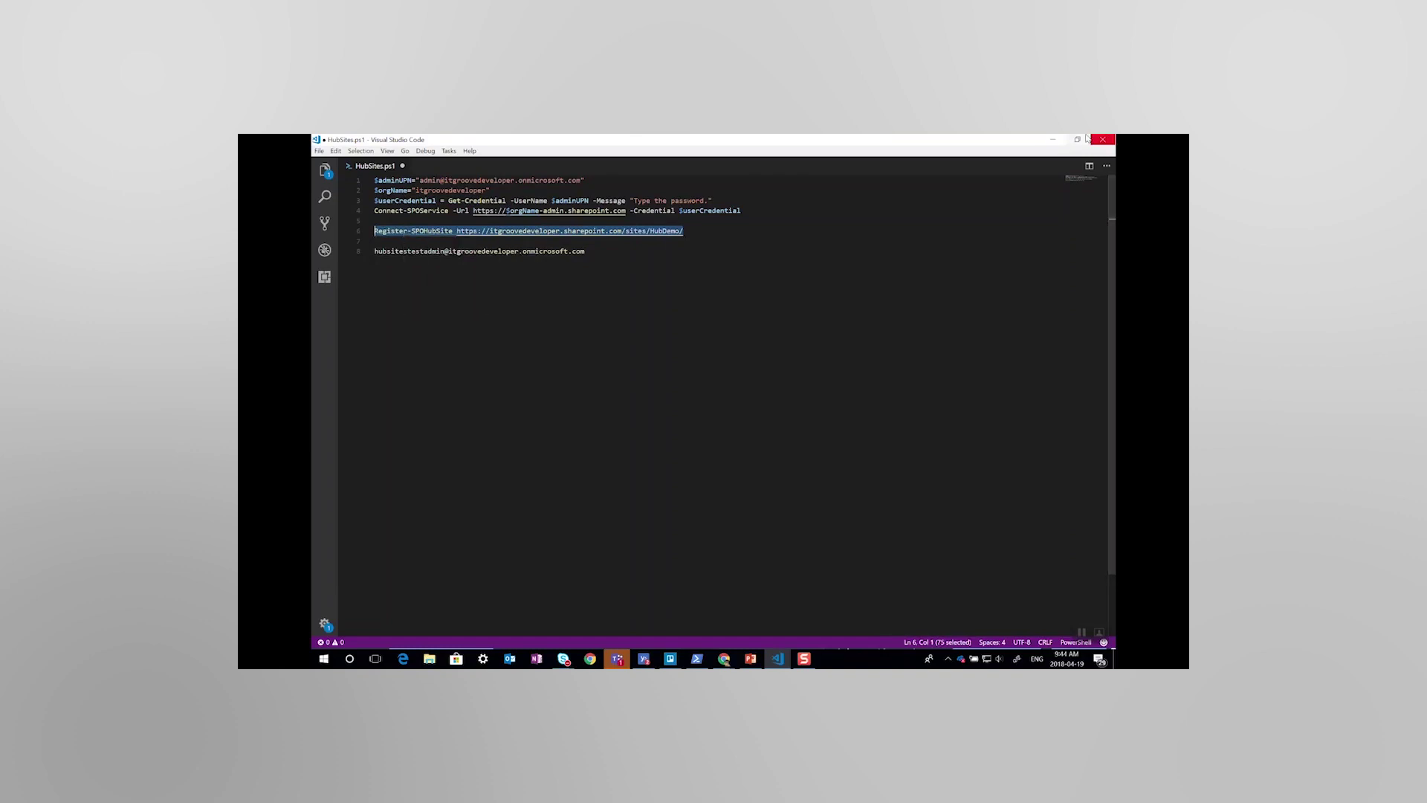
# Run Register-SPOHubSite for HubDemo in the shell and accept the Principals[0] prompt.
pyautogui.click(1053, 140)
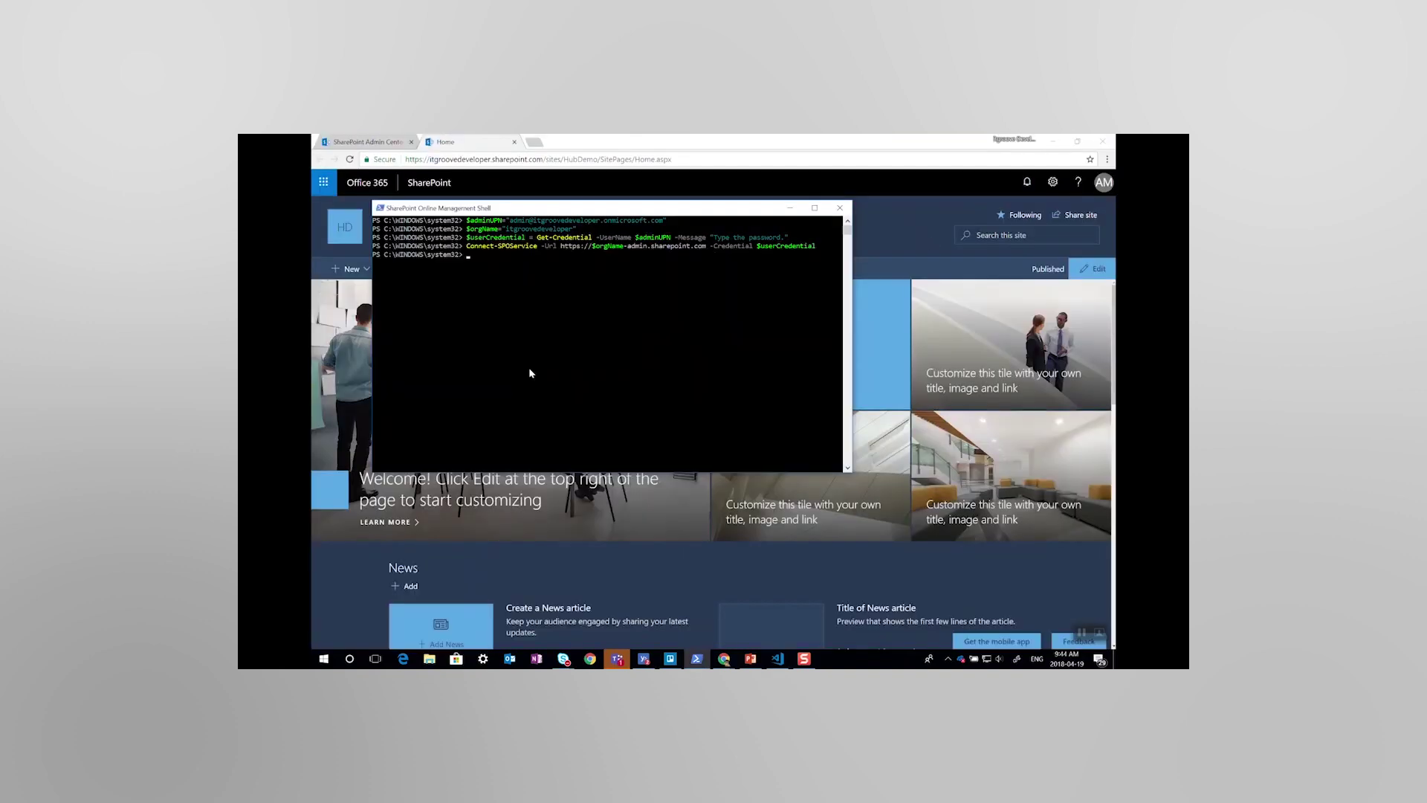
pyautogui.rightClick(572, 280)
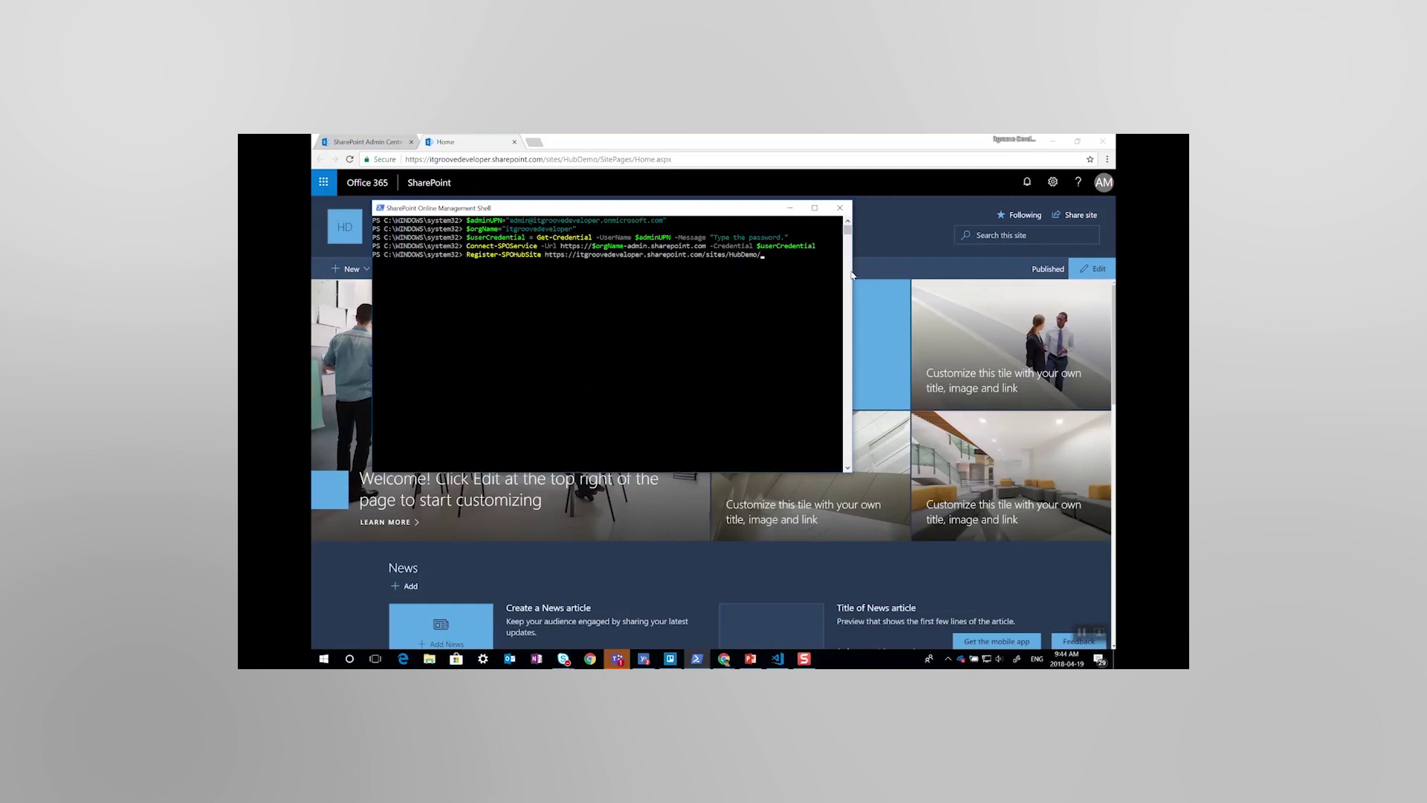
pyautogui.press('Return')
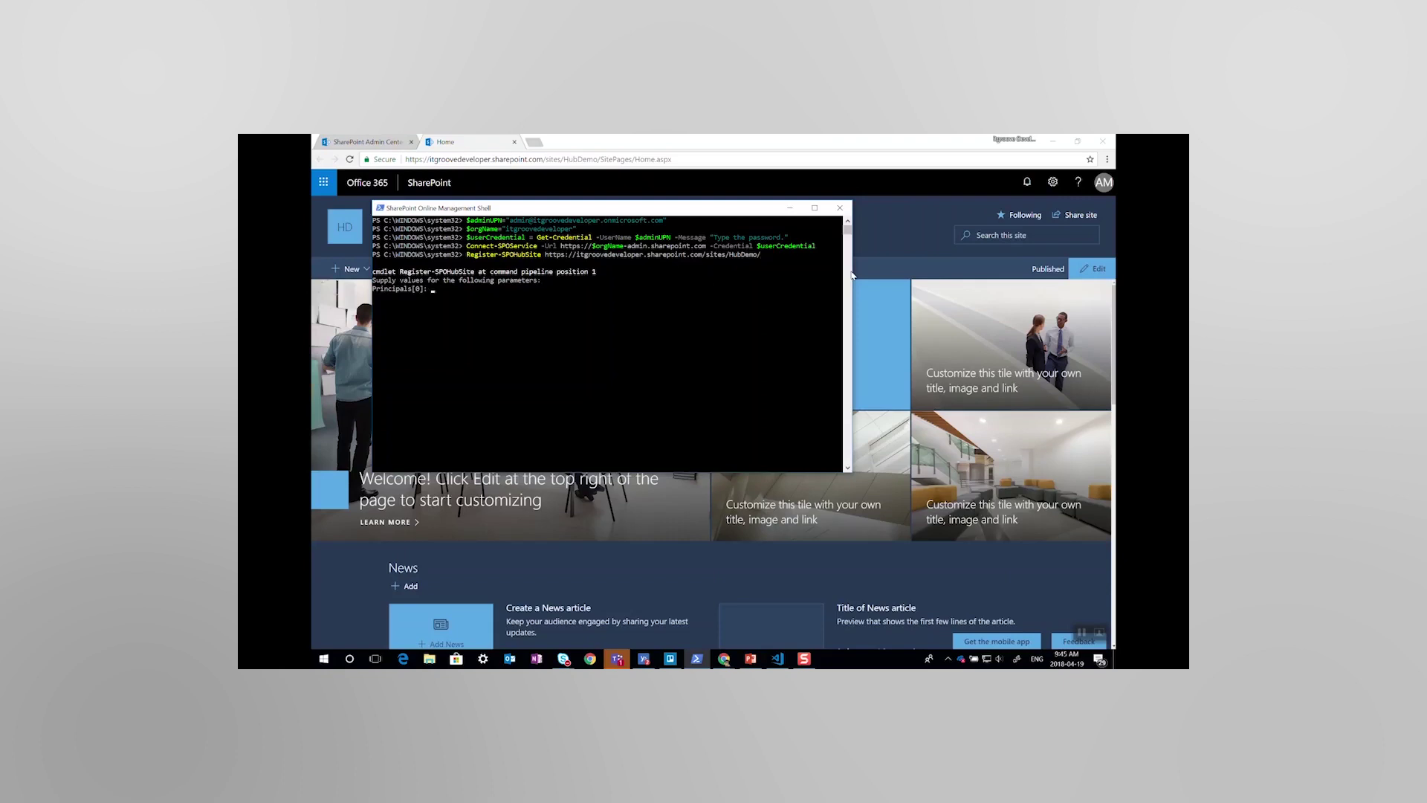
pyautogui.press('Return')
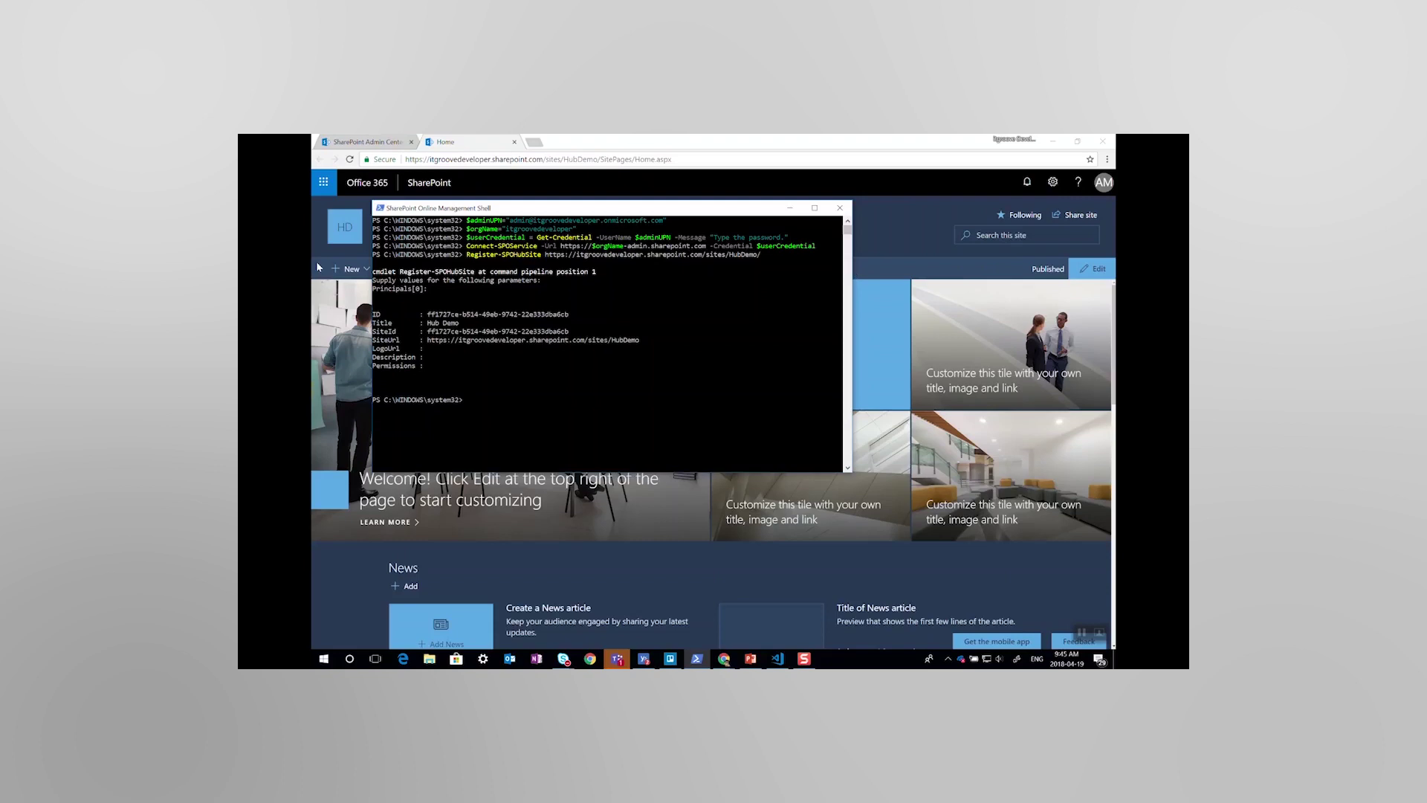
# Reload Hub Demo and add a hub navigation link to cbcnews.ca named 'Test Link'.
pyautogui.click(566, 541)
pyautogui.click(744, 159)
pyautogui.press('Return')
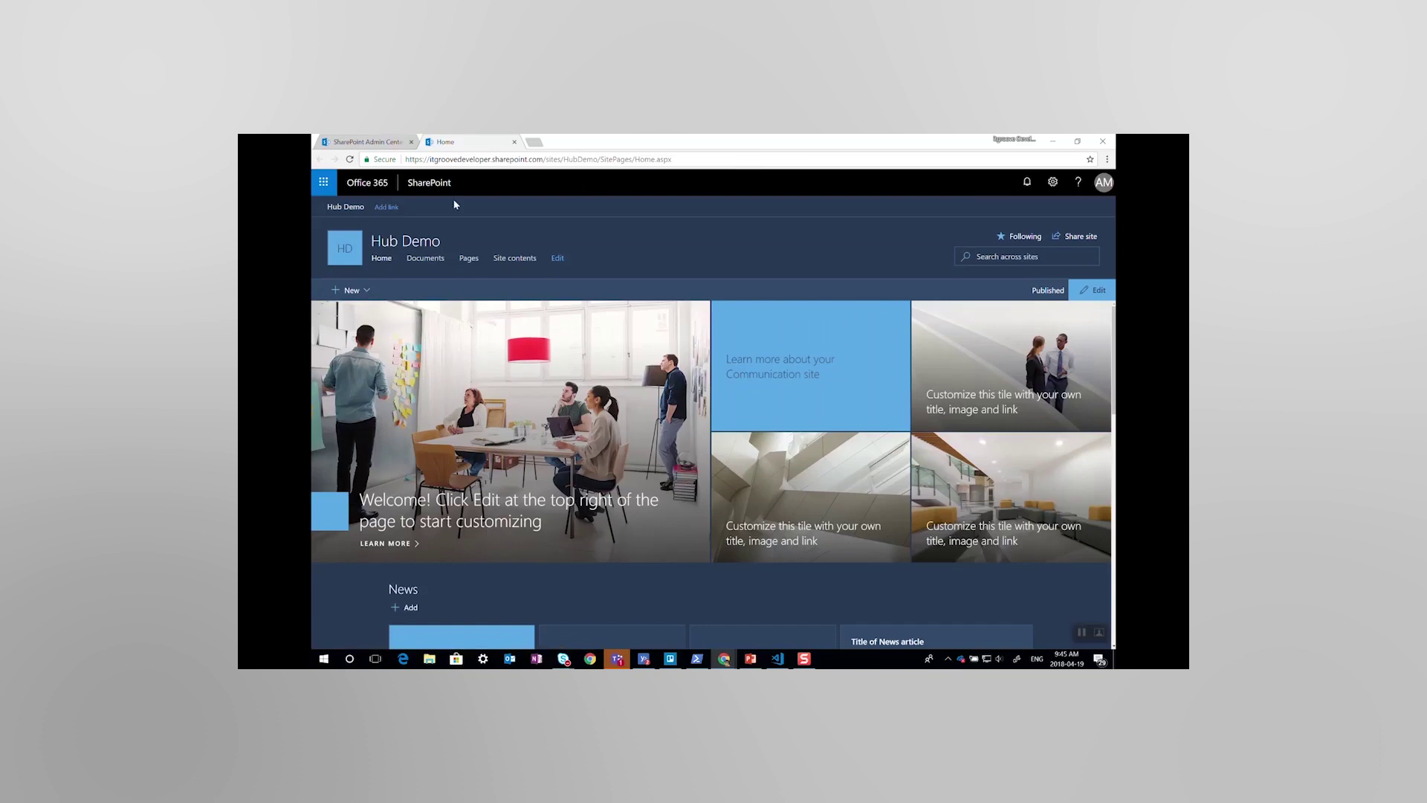
pyautogui.click(386, 208)
pyautogui.click(391, 210)
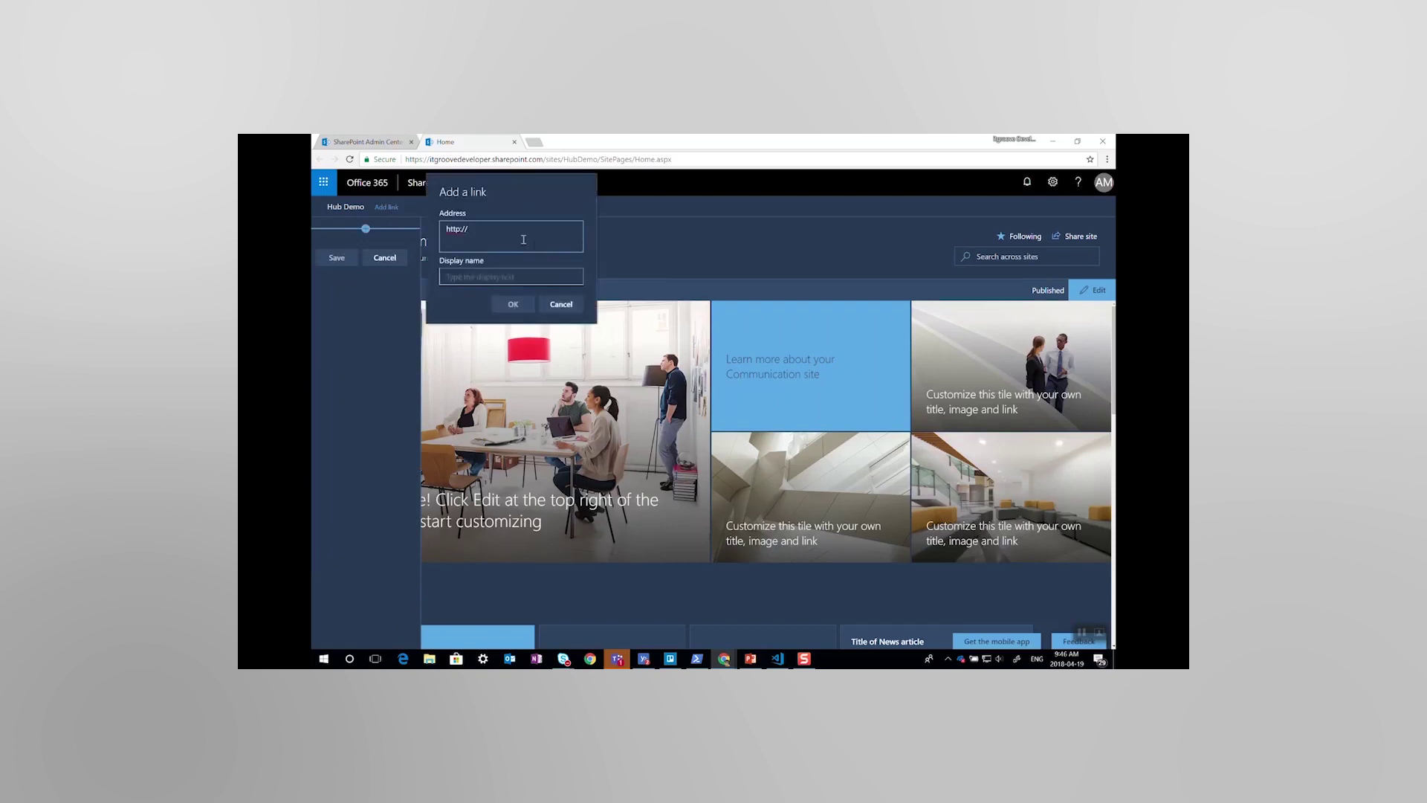
pyautogui.write('cbcnews.ca')
pyautogui.press('Tab')
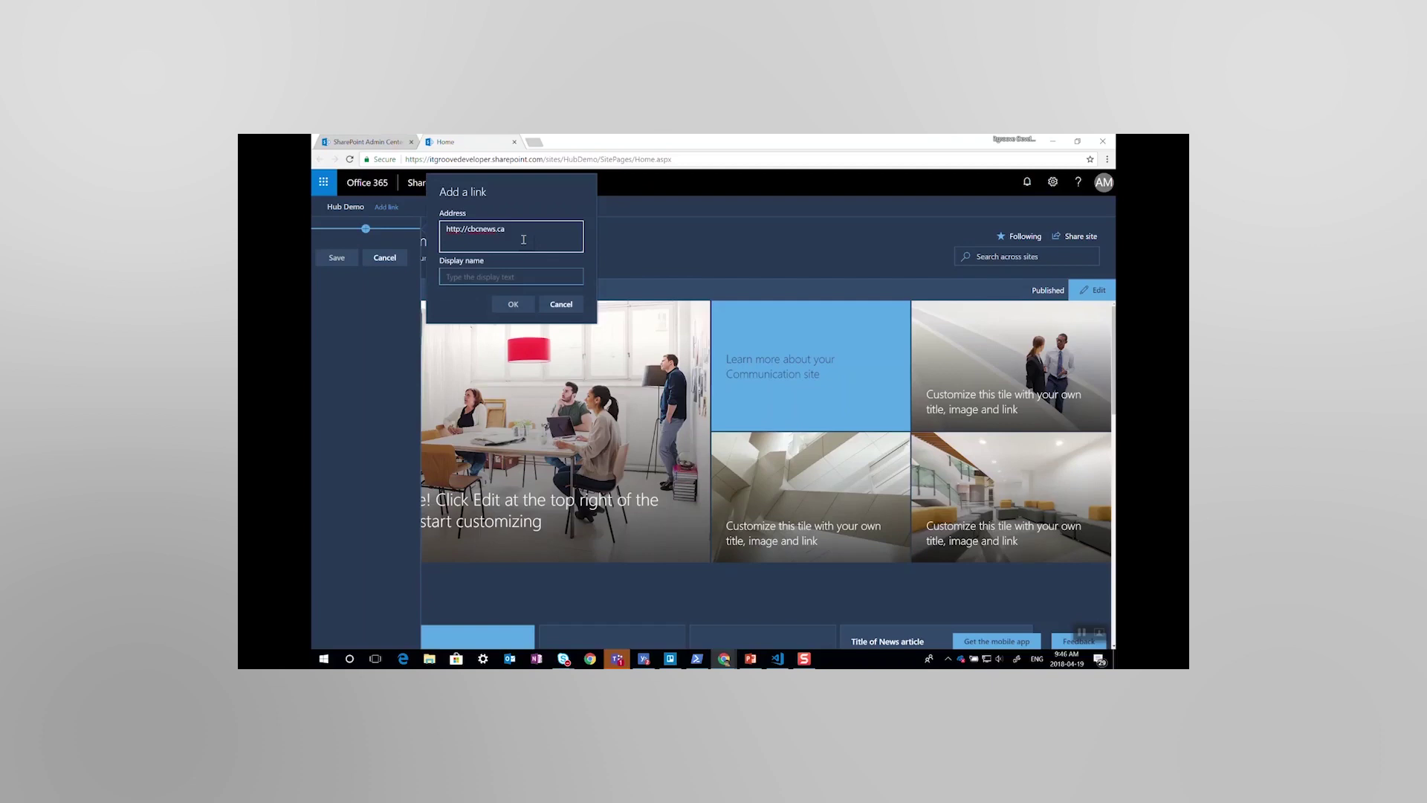
pyautogui.write('Test')
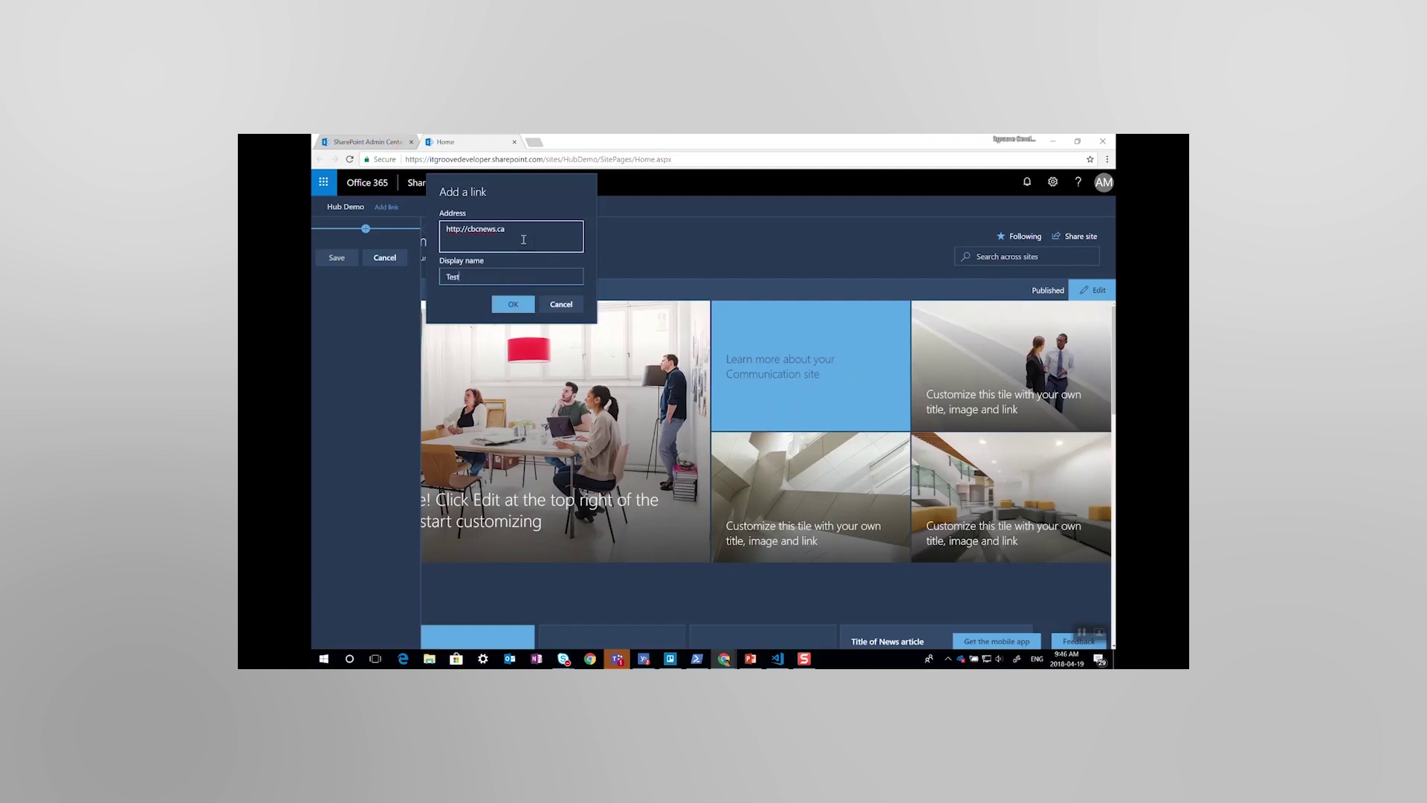
pyautogui.write(' Link')
pyautogui.click(510, 304)
# Add a second hub navigation link to google.ca named 'Google' and save the navigation.
pyautogui.click(365, 246)
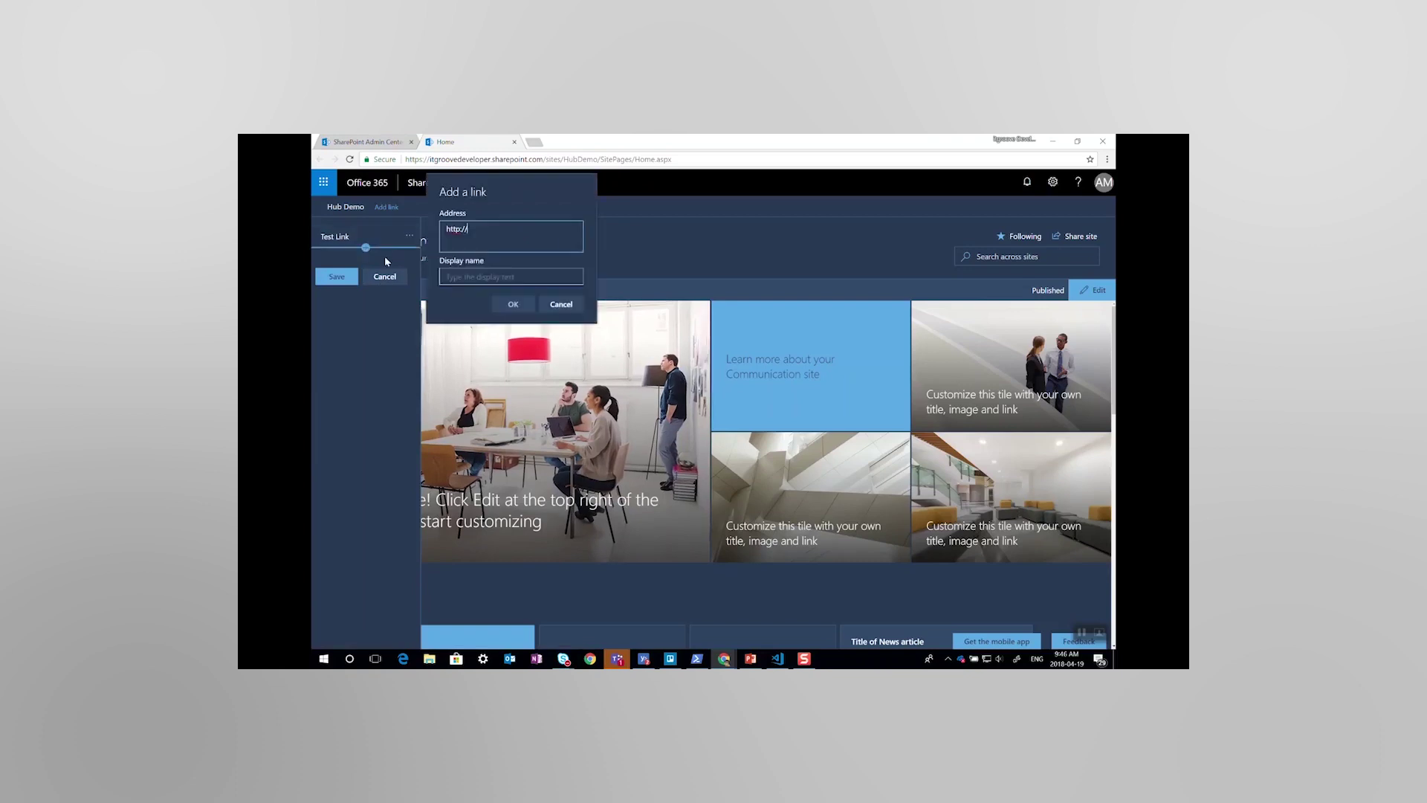
pyautogui.write('google.ca')
pyautogui.click(533, 279)
pyautogui.write('Google')
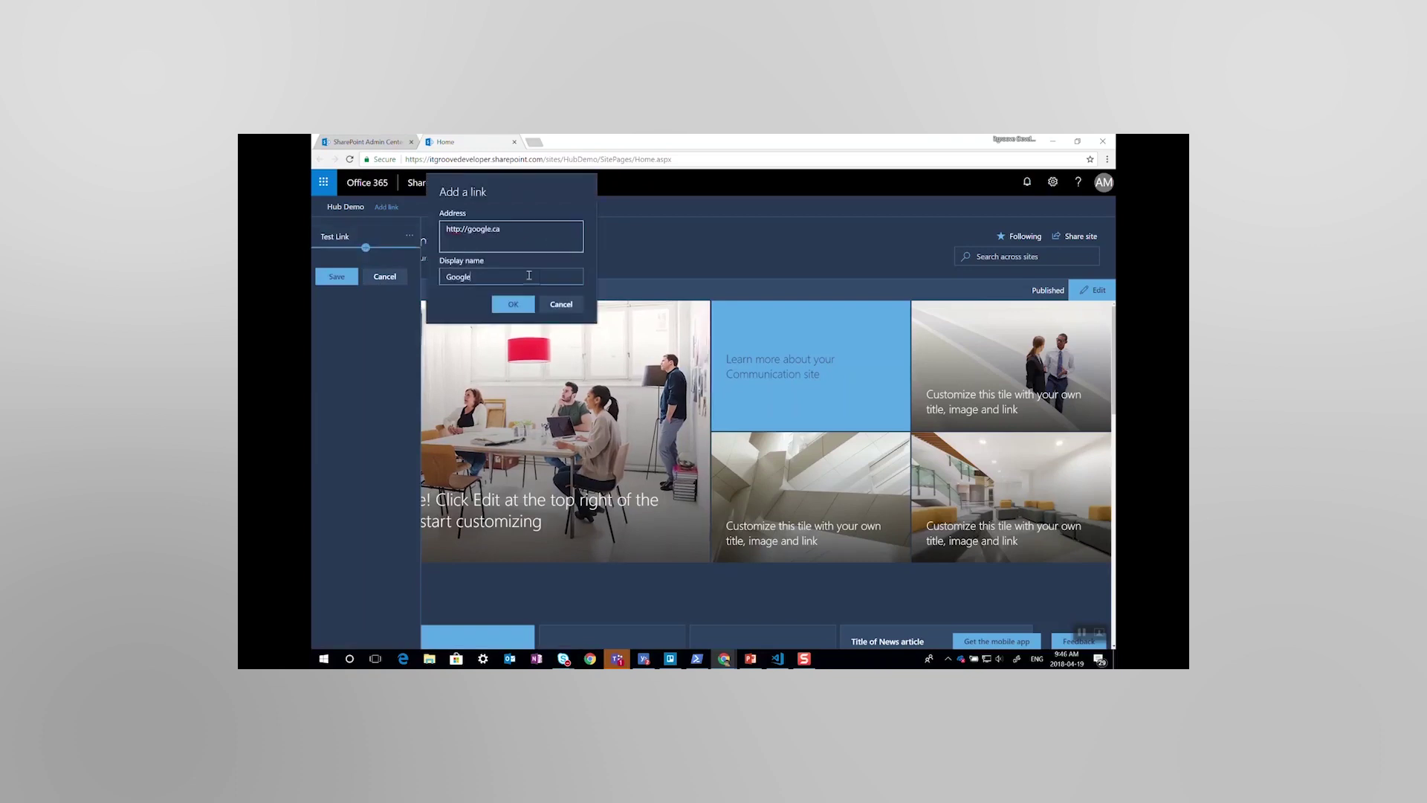
pyautogui.click(507, 305)
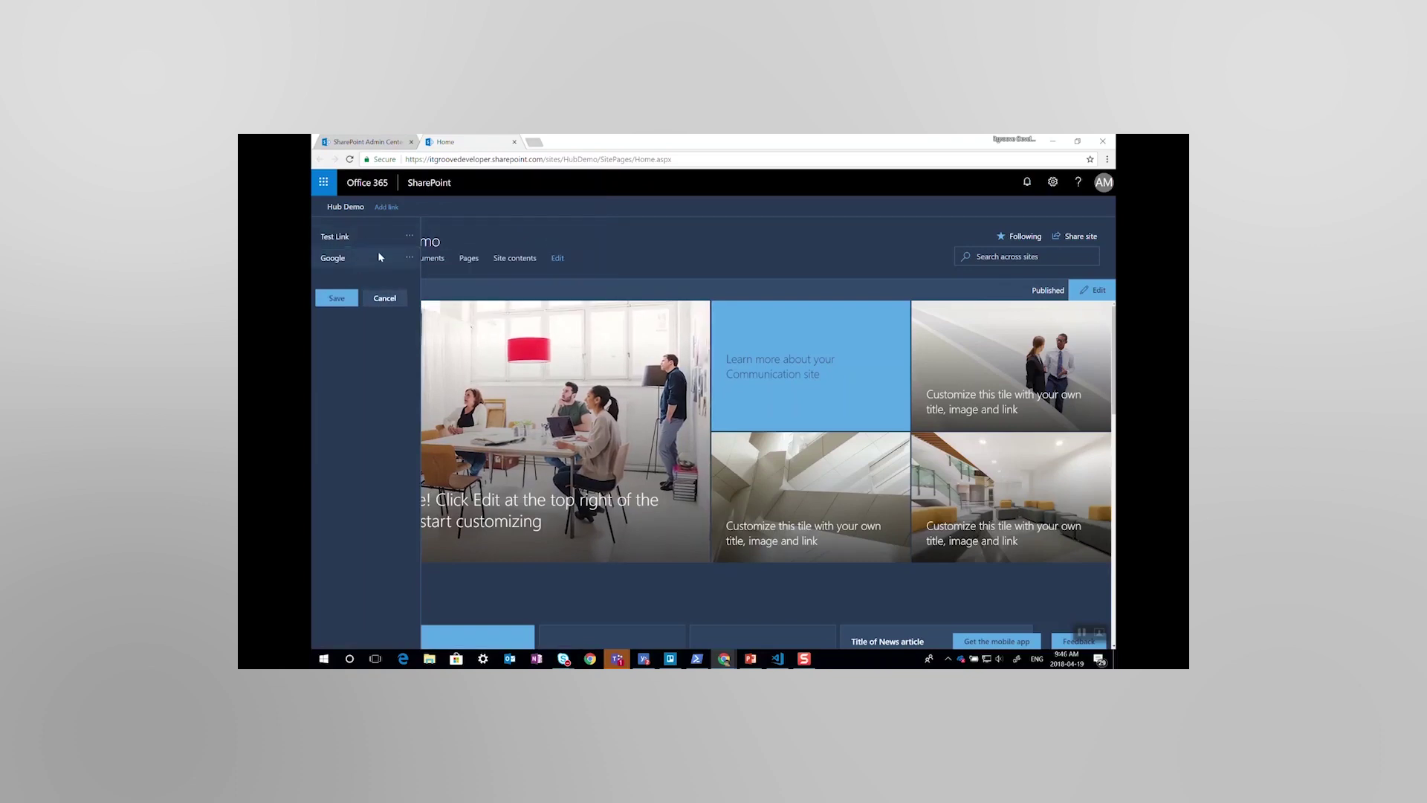
pyautogui.click(346, 298)
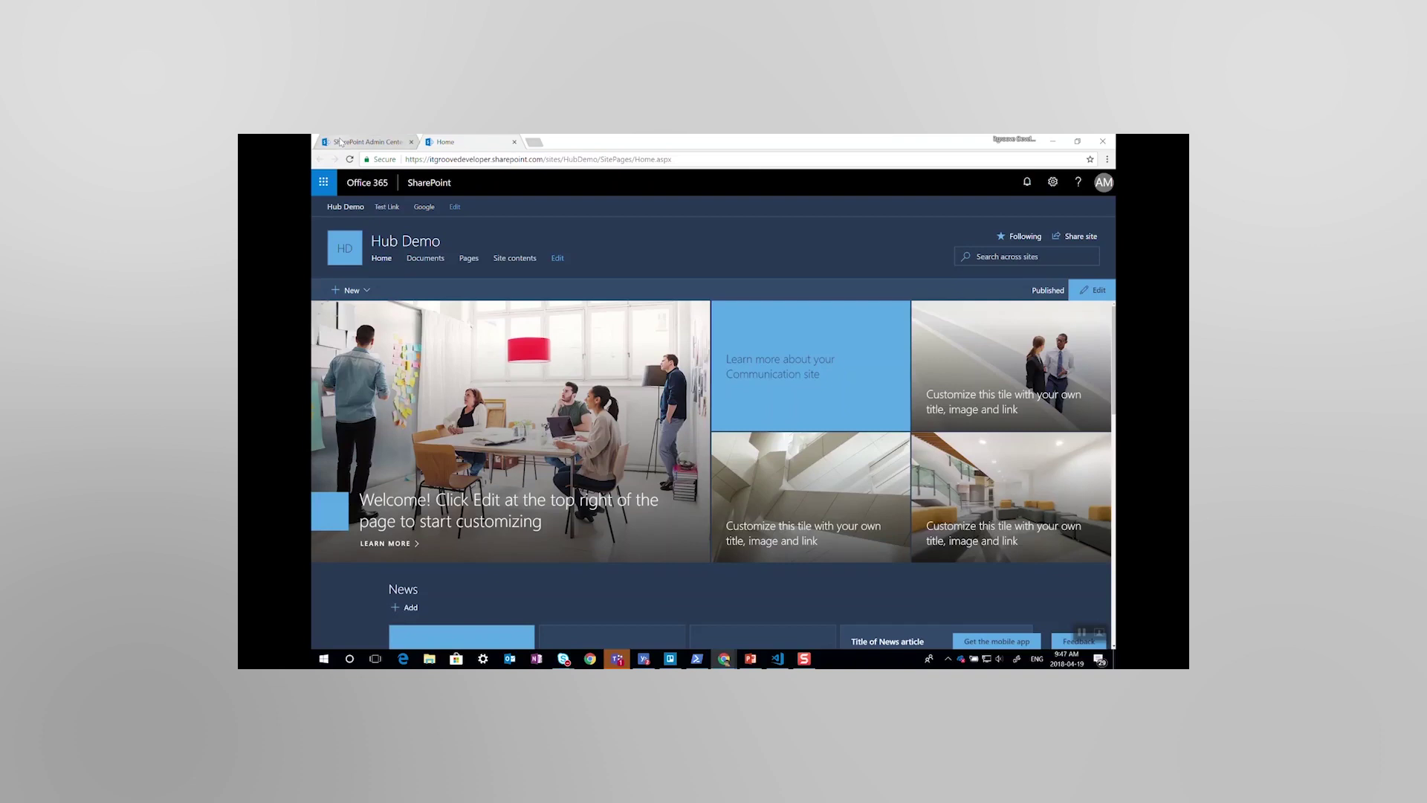
# Create a new public team site named Demo Team Site from the admin Site management list.
pyautogui.click(362, 141)
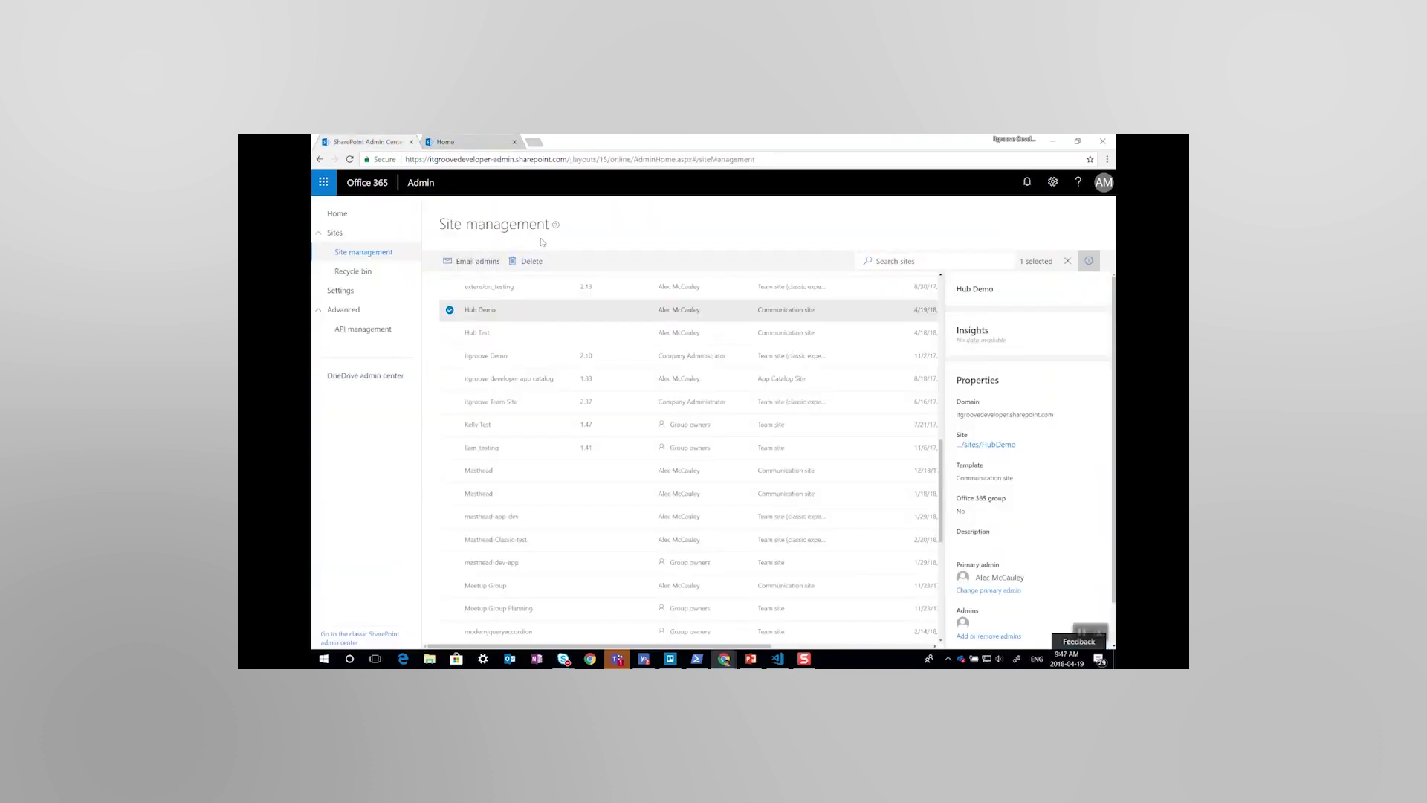
pyautogui.scroll(10, 505, 320)
pyautogui.scroll(-5, 505, 320)
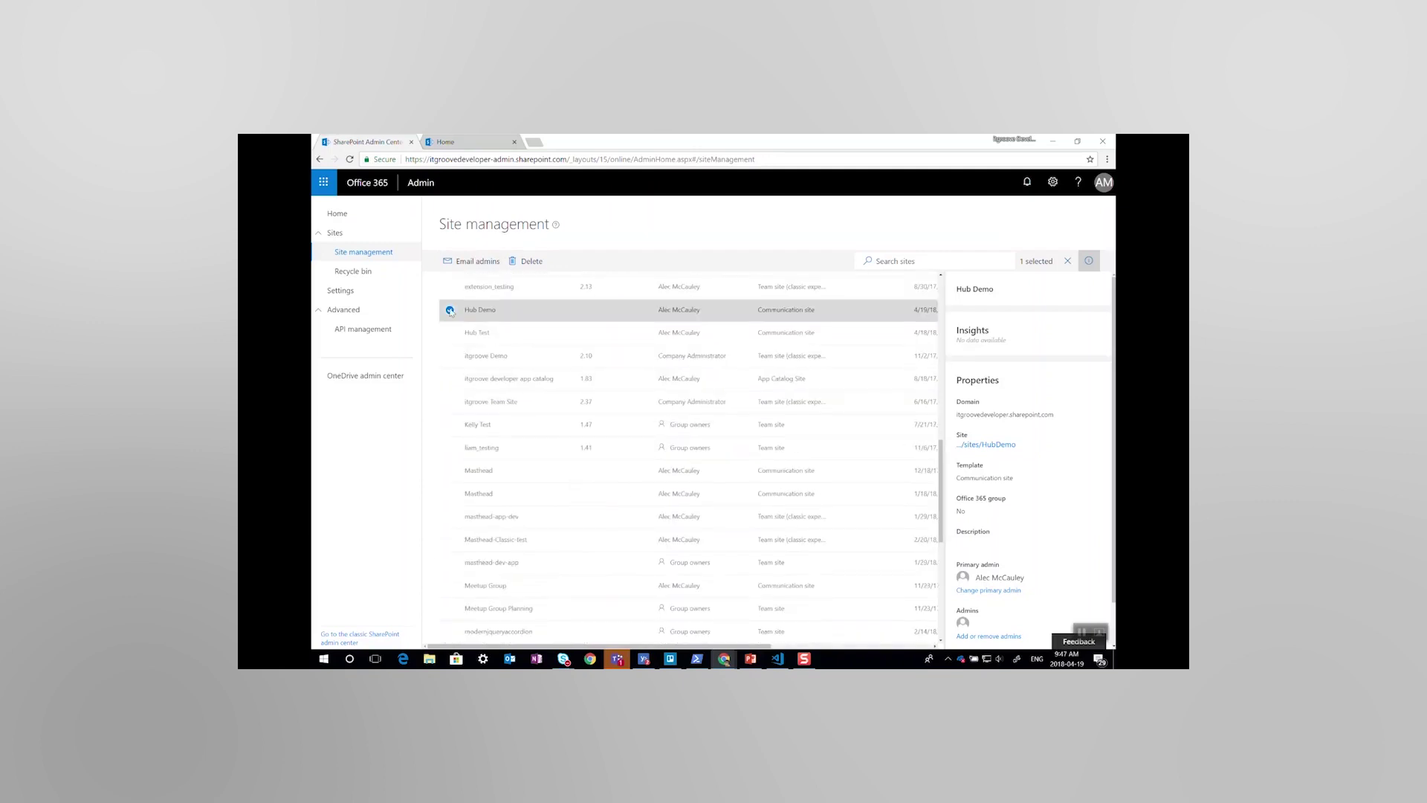
pyautogui.click(451, 309)
pyautogui.click(470, 264)
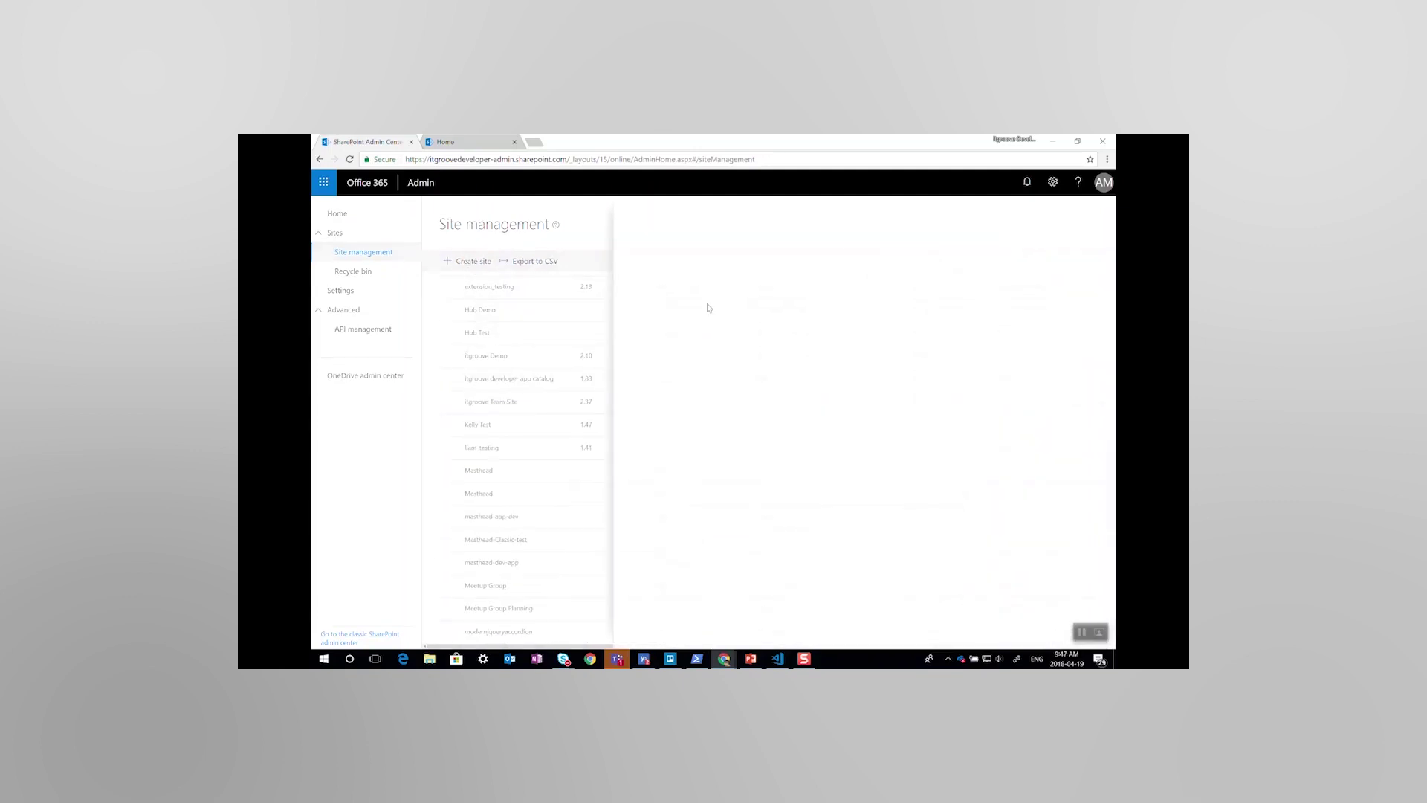
pyautogui.click(737, 316)
pyautogui.write('D')
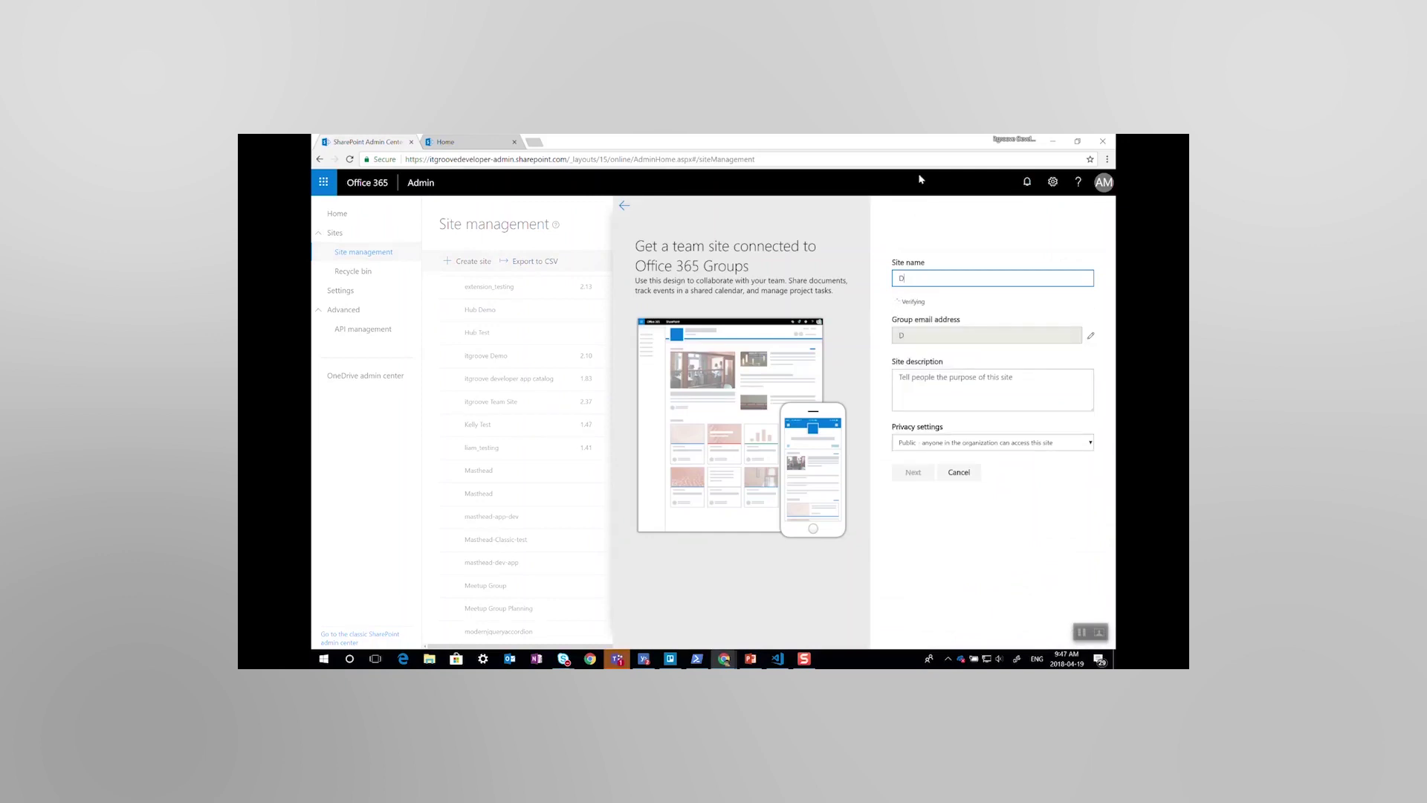
pyautogui.write('emo Team Sit')
pyautogui.write('e')
pyautogui.press('Tab')
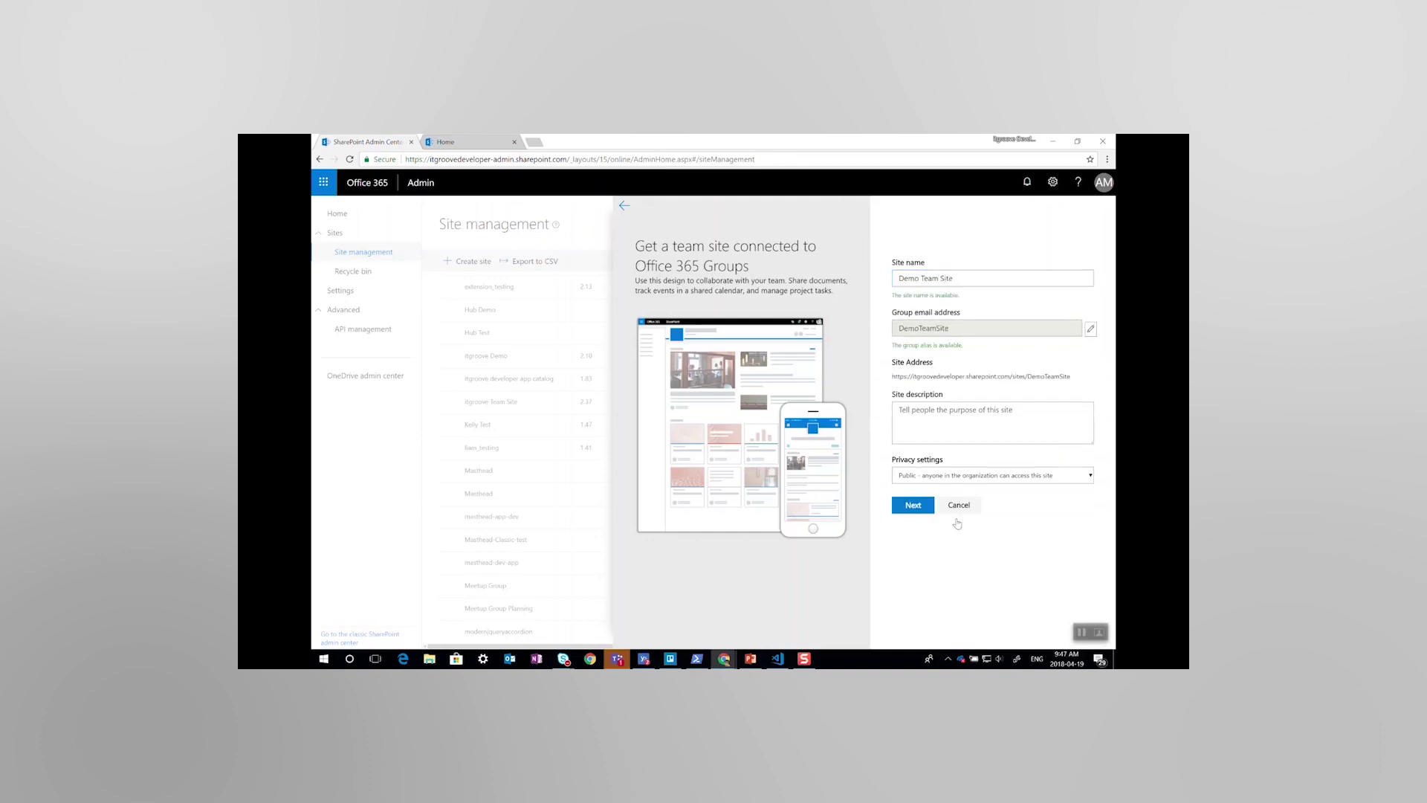
pyautogui.click(915, 509)
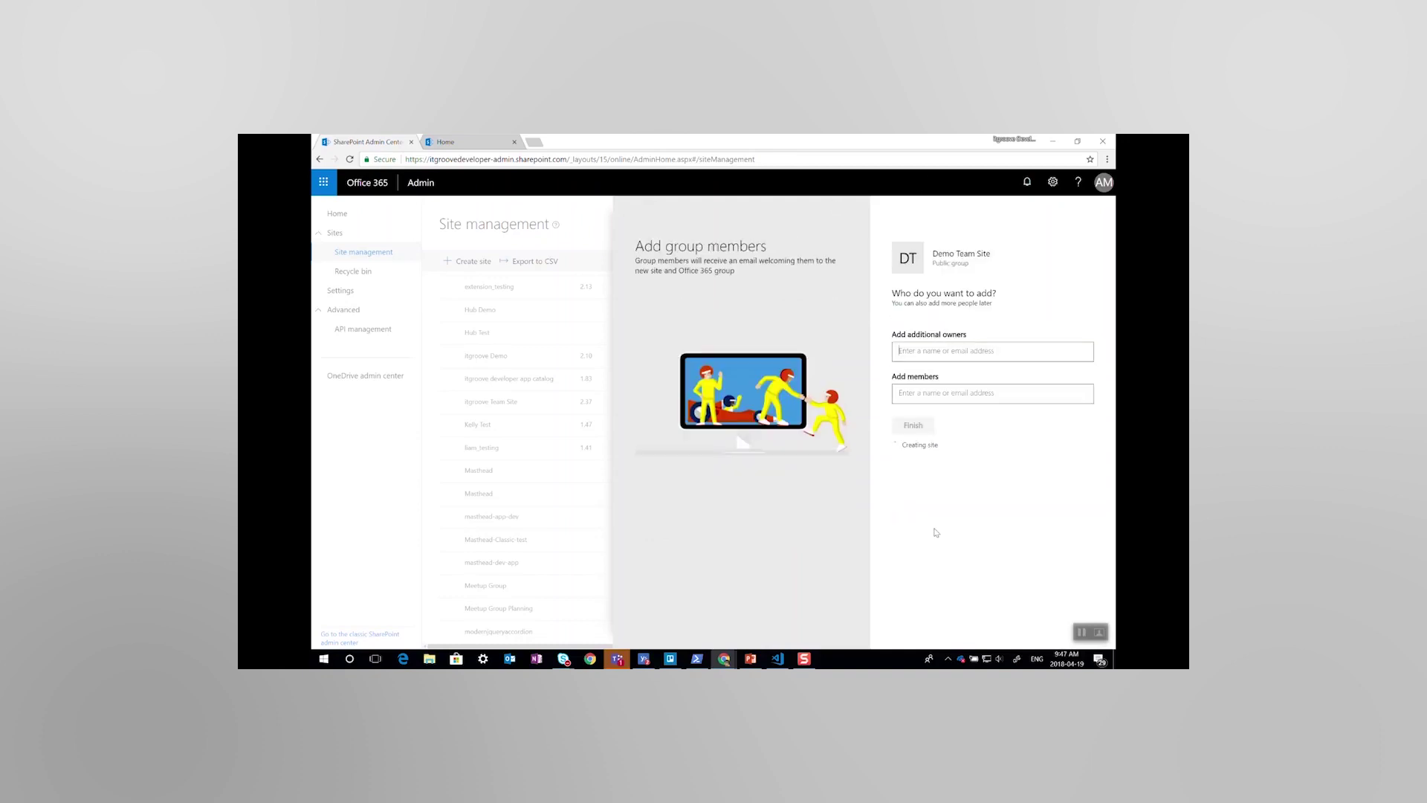
pyautogui.click(912, 425)
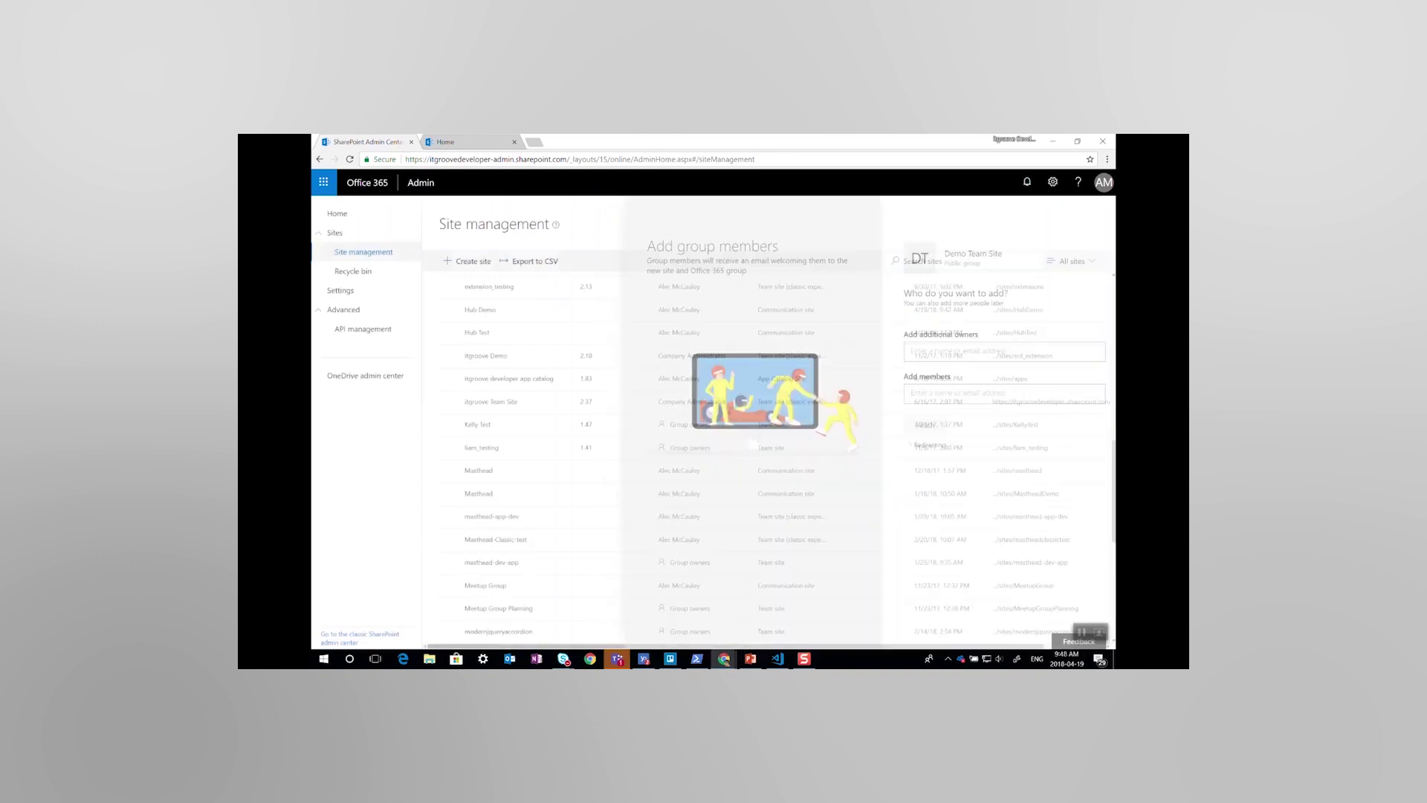
# Open the /sites/demoteamsite address in a new browser tab to show Demo Team Site.
pyautogui.click(444, 142)
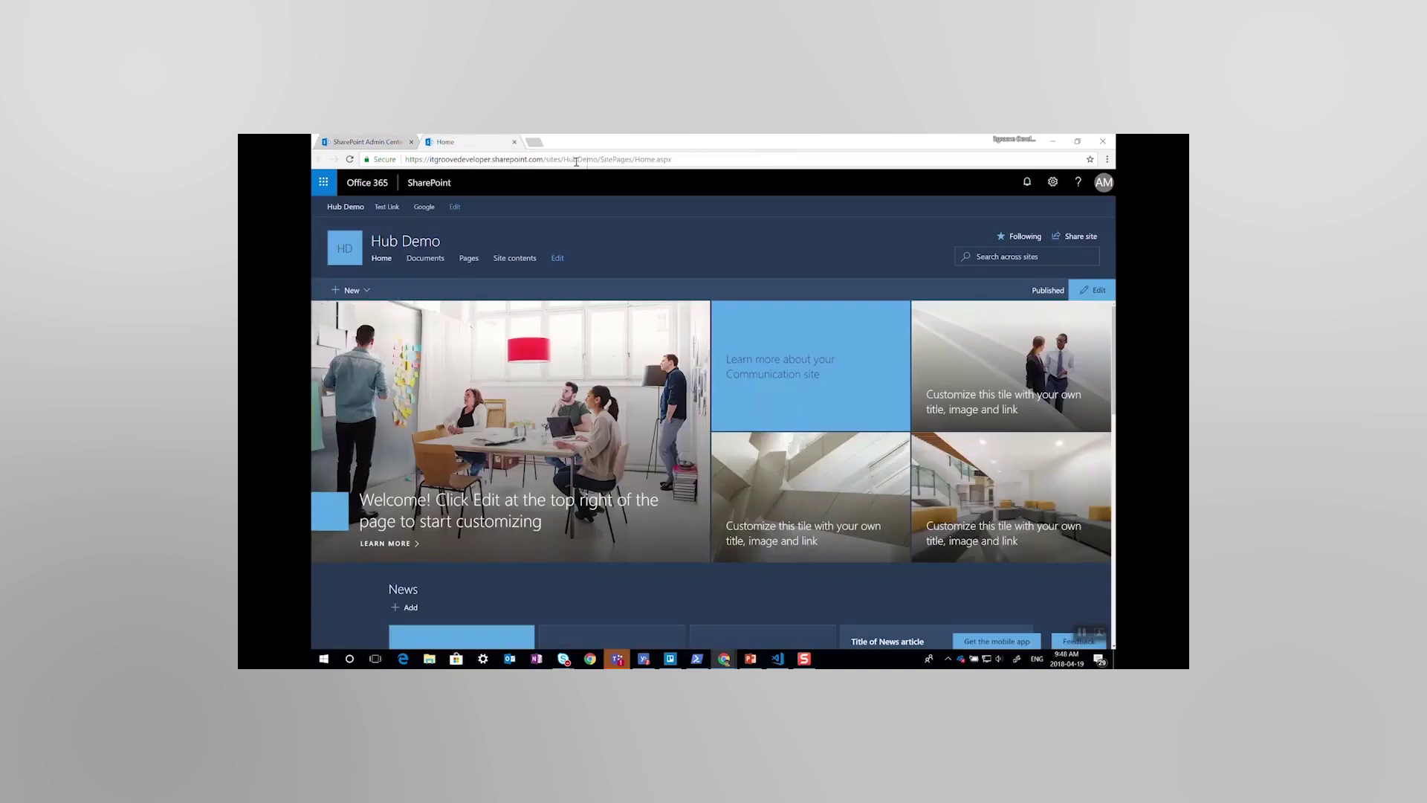
pyautogui.hotkey('ctrl', 't')
pyautogui.hotkey('ctrl', 'v')
pyautogui.press('BackSpace')
pyautogui.press('BackSpace')
pyautogui.press('BackSpace')
pyautogui.write('de')
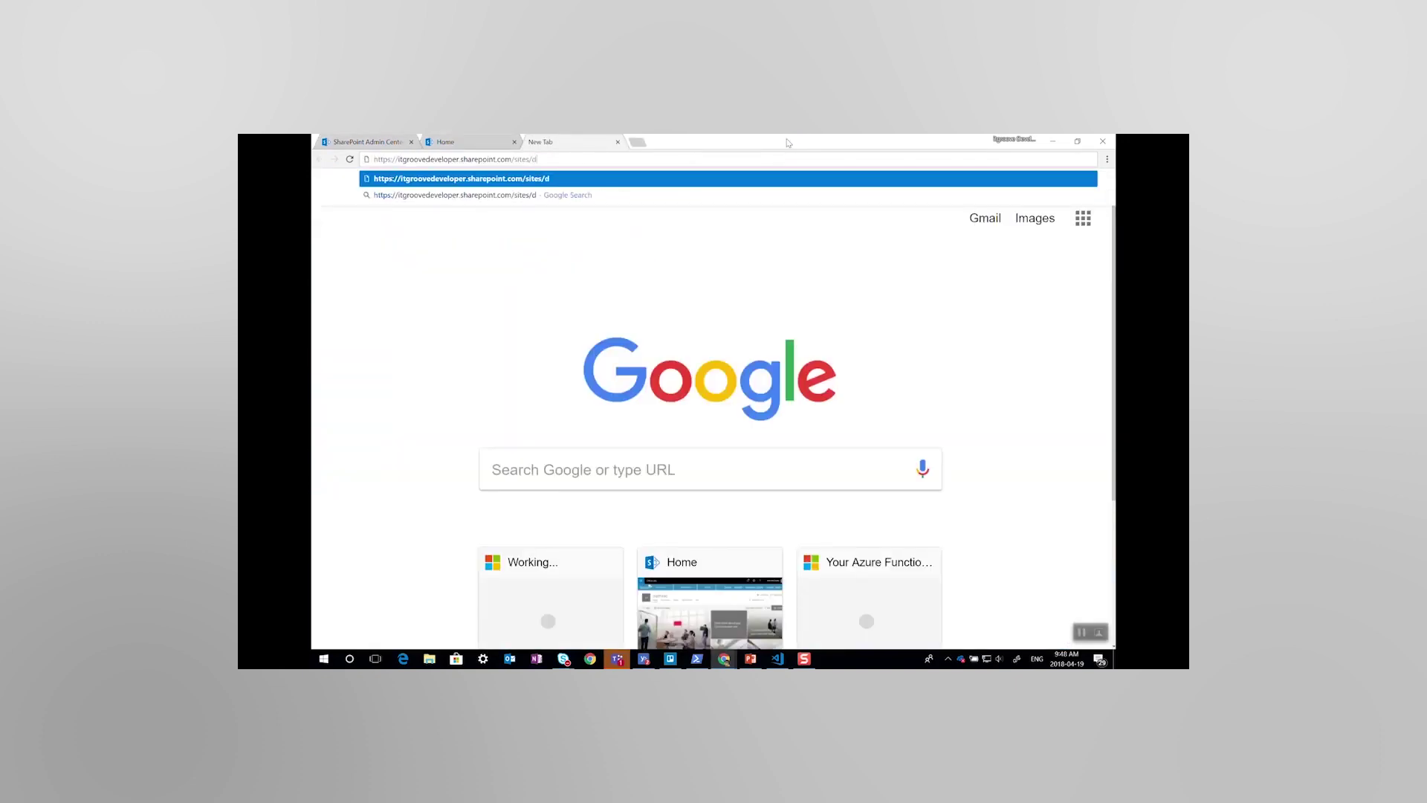
pyautogui.write('moteamsite')
pyautogui.press('Return')
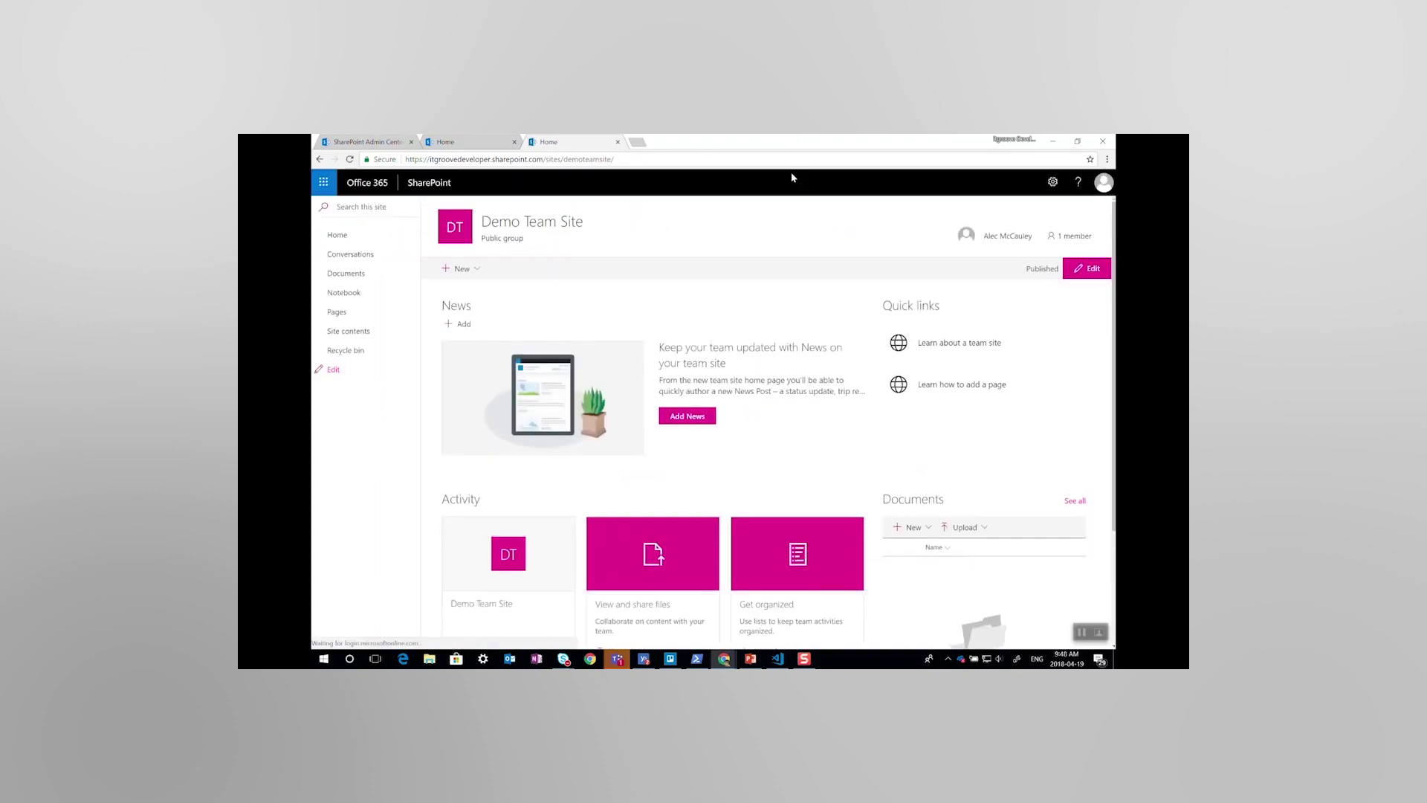
# Associate Demo Team Site with the Hub Demo hub through Site information and save.
pyautogui.click(1051, 181)
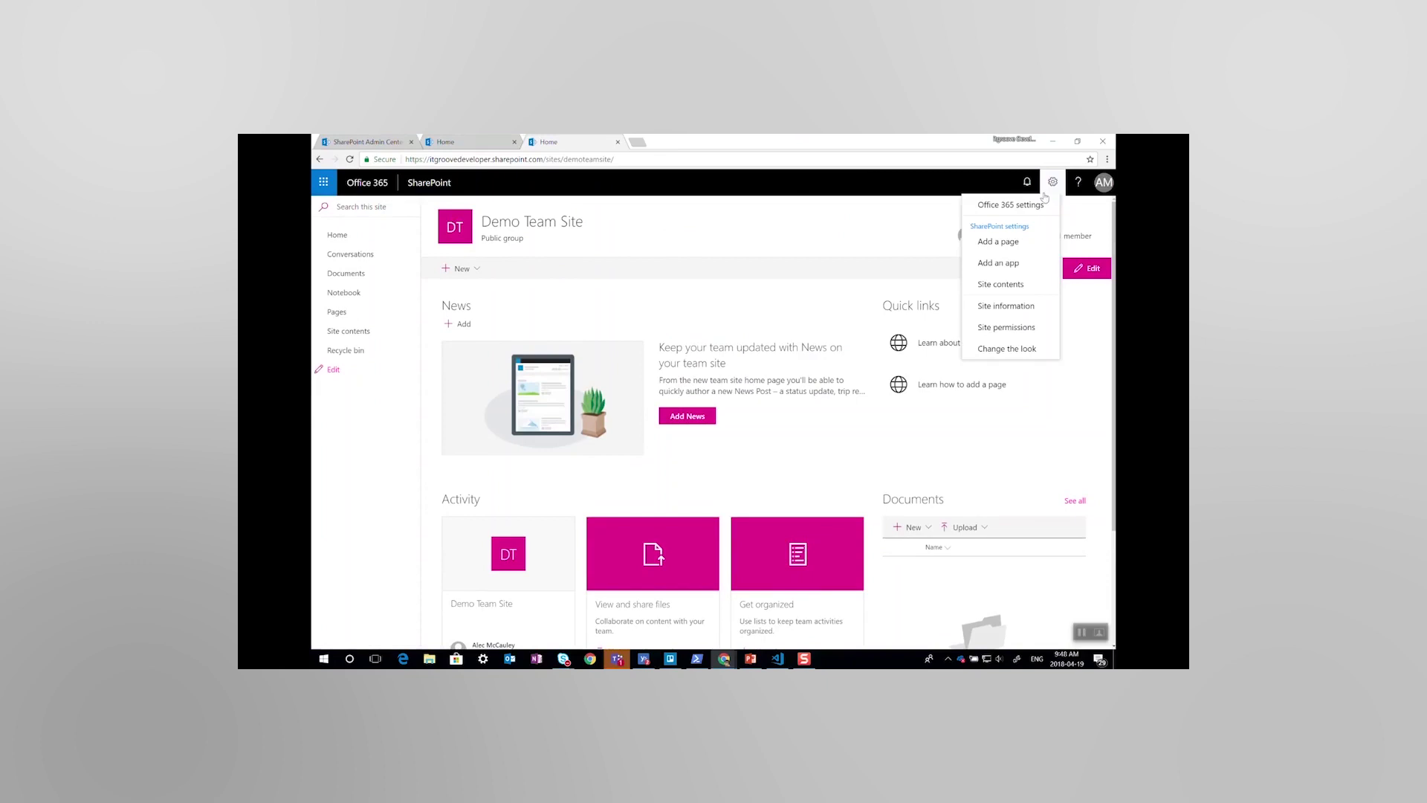
pyautogui.click(1027, 305)
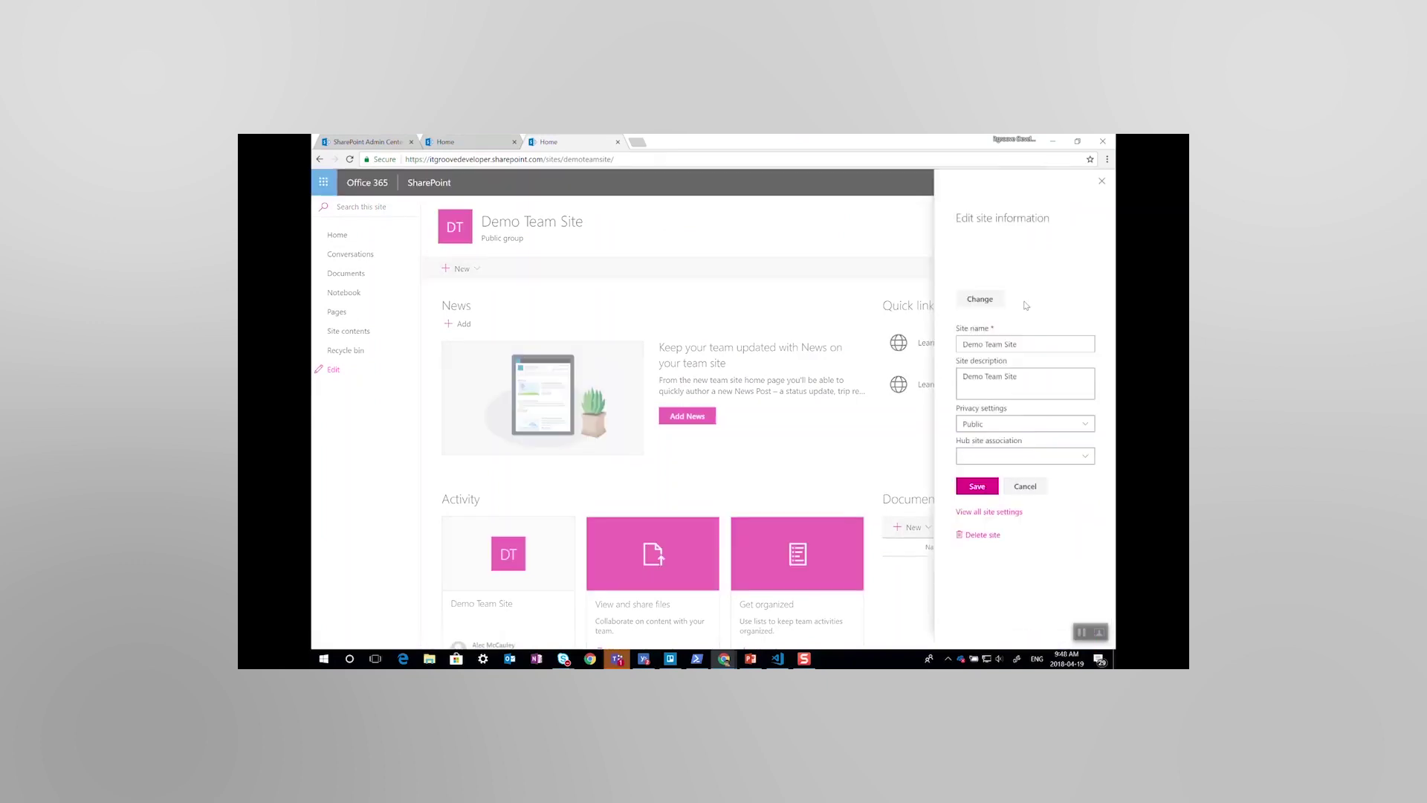
pyautogui.click(1032, 458)
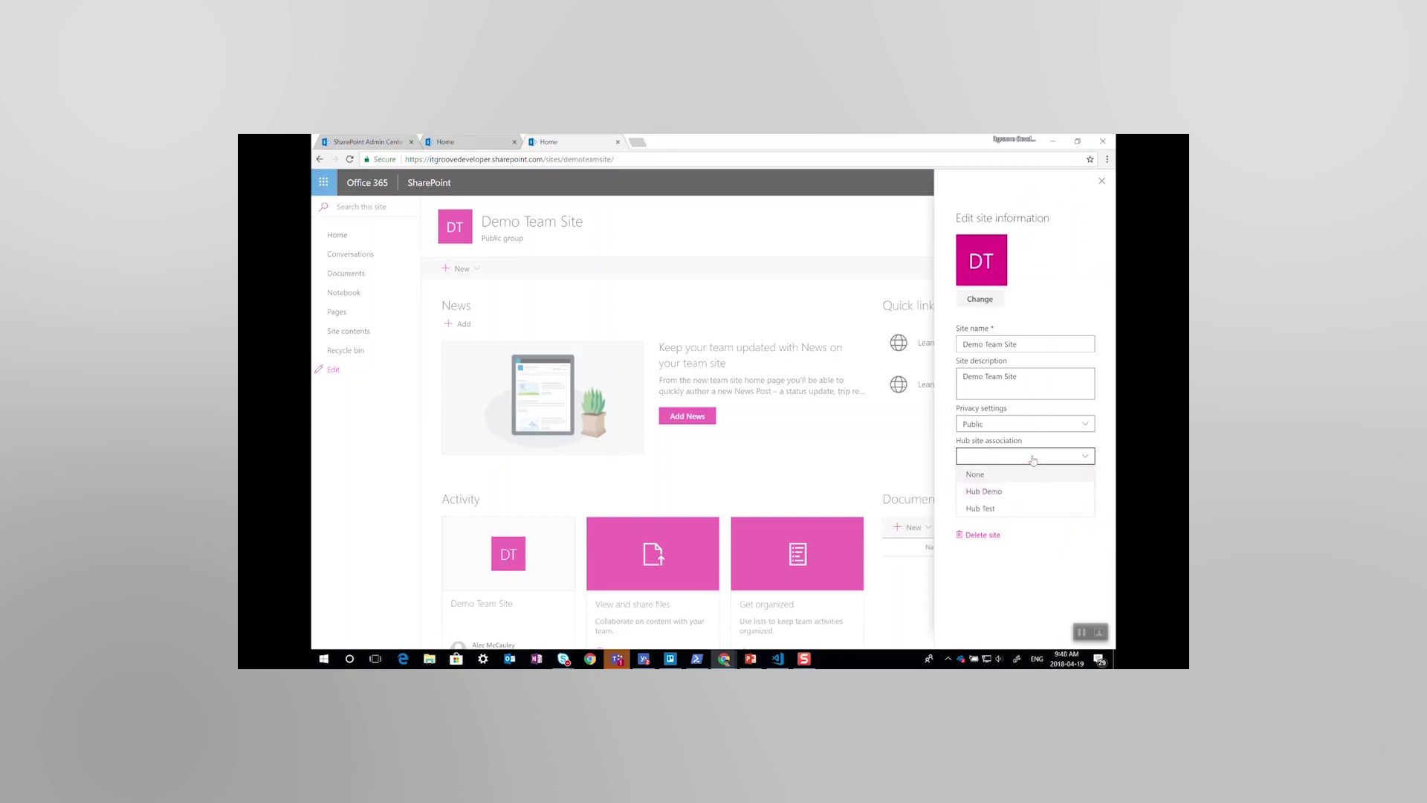
pyautogui.click(991, 497)
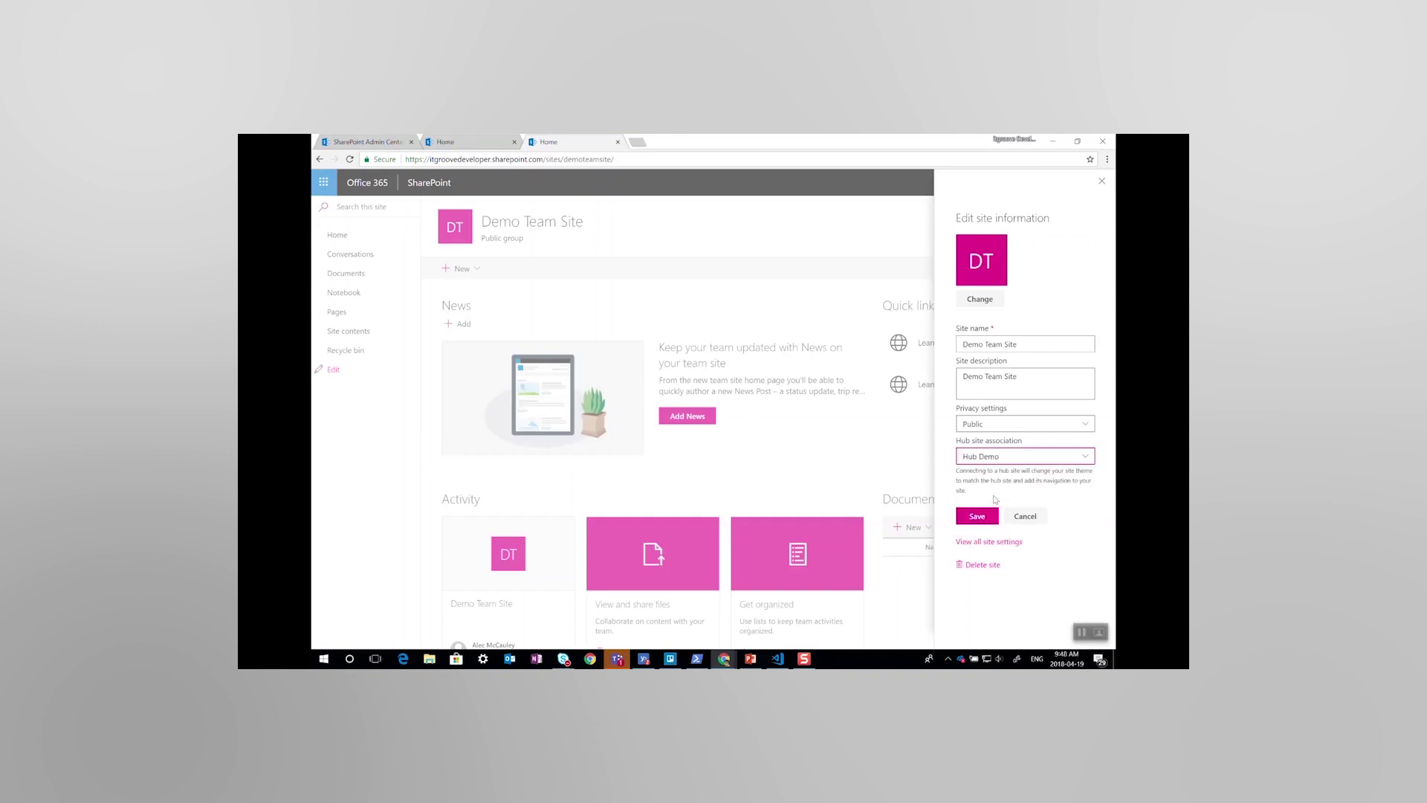
pyautogui.click(977, 517)
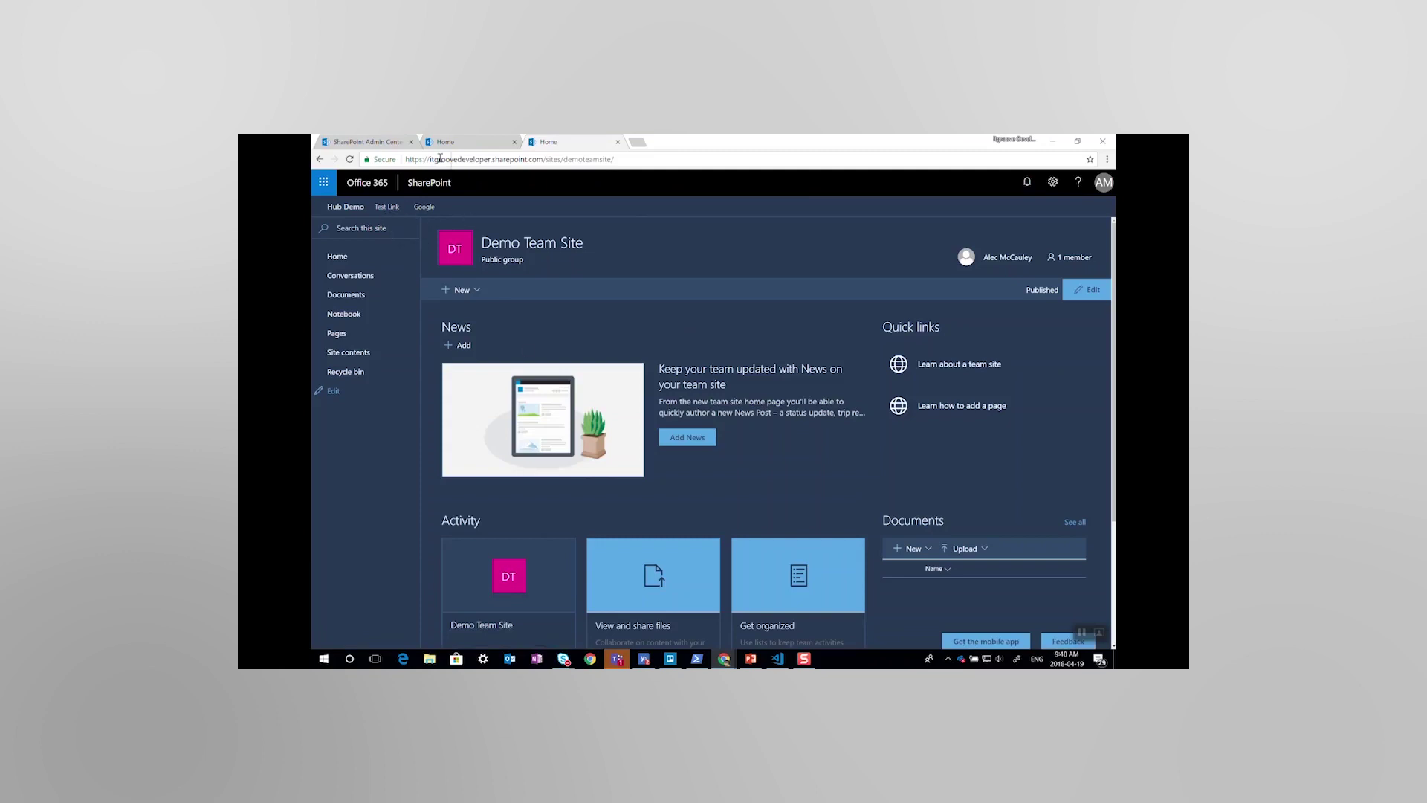
pyautogui.click(483, 143)
pyautogui.click(626, 223)
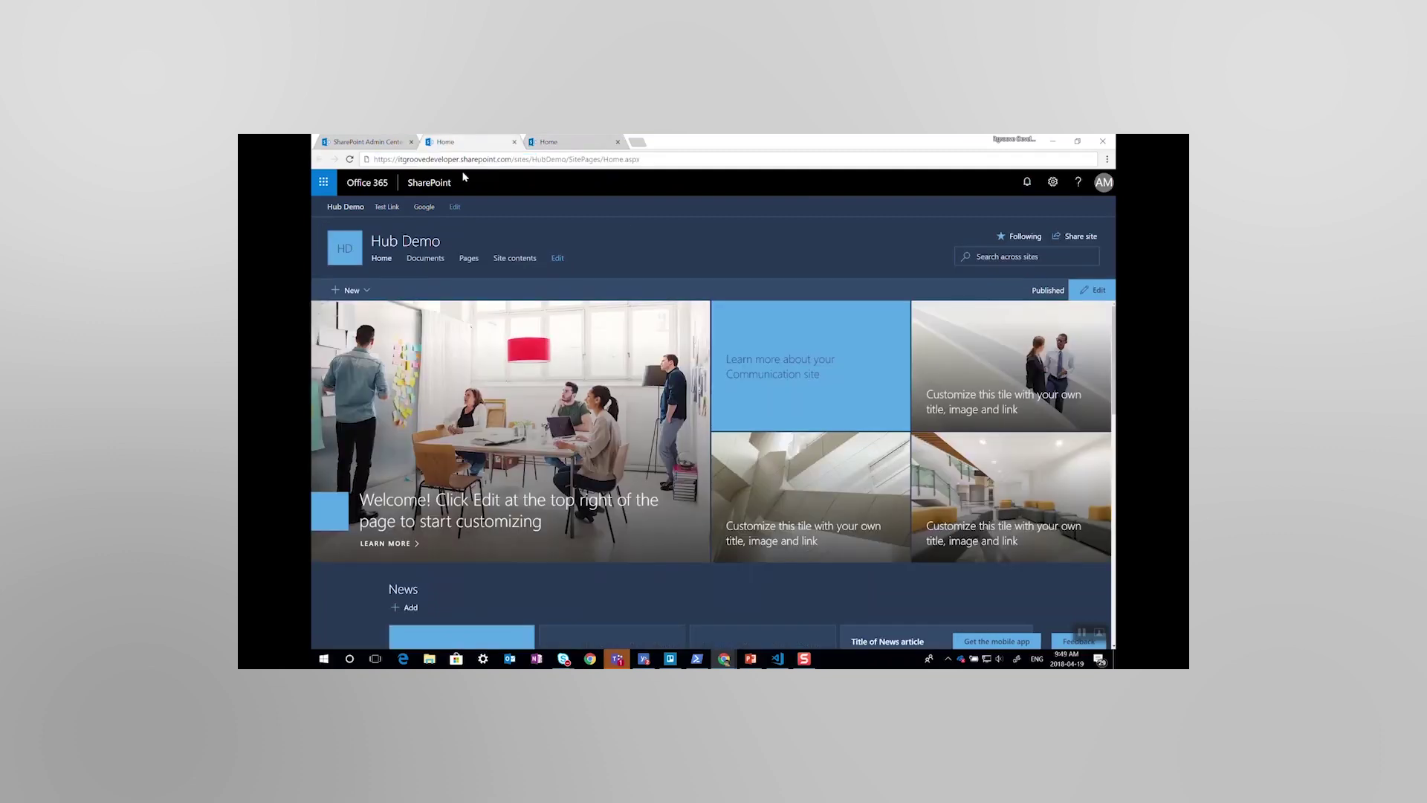
pyautogui.click(560, 146)
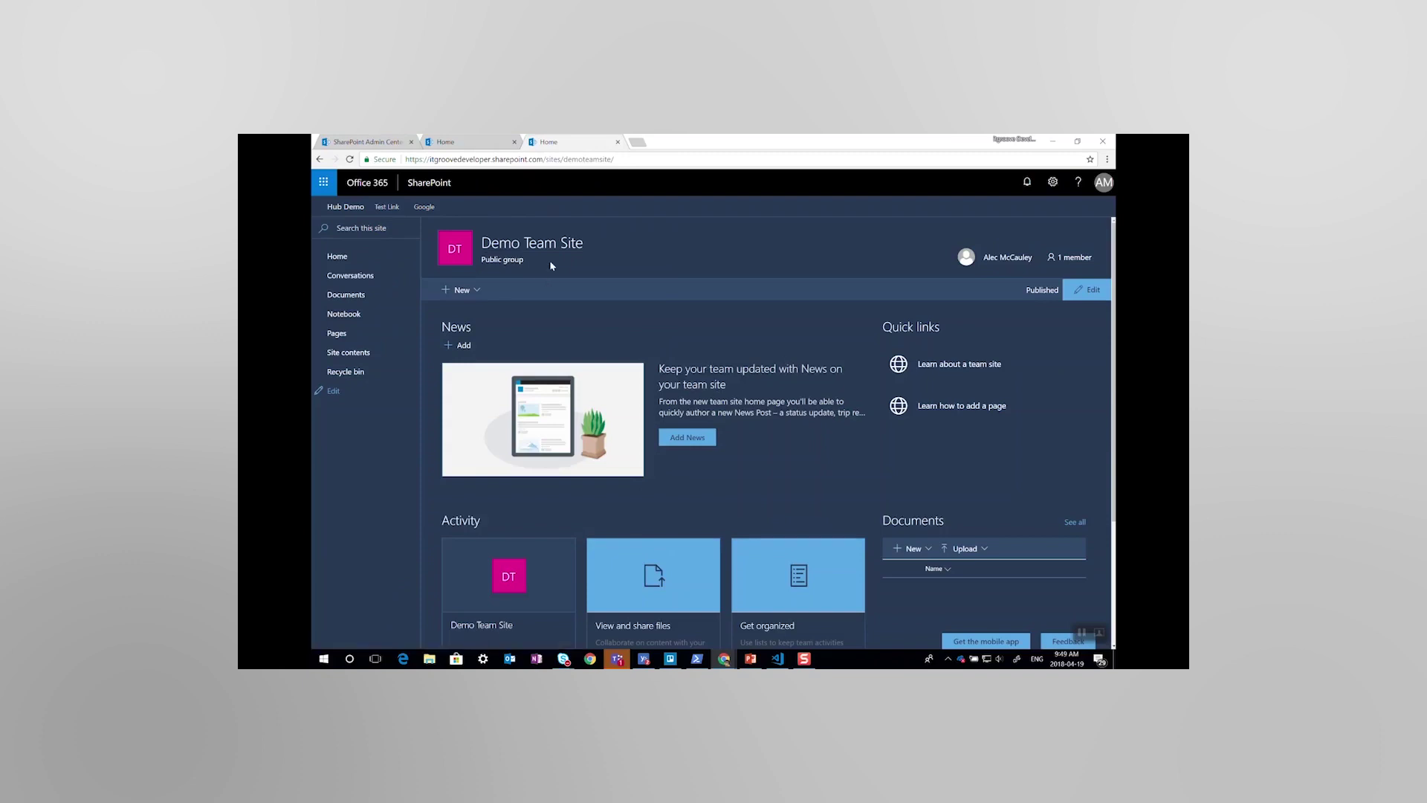
pyautogui.click(463, 145)
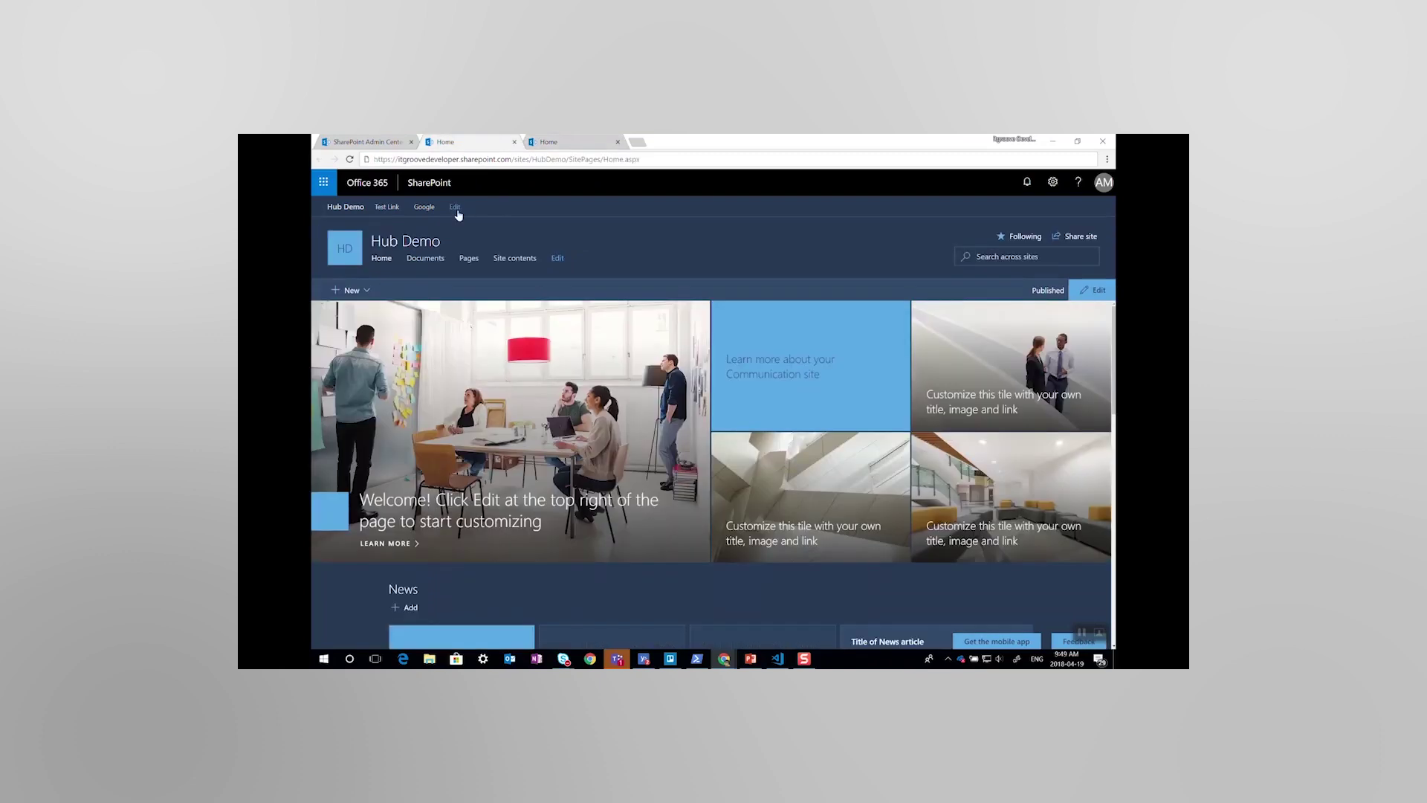
pyautogui.click(590, 140)
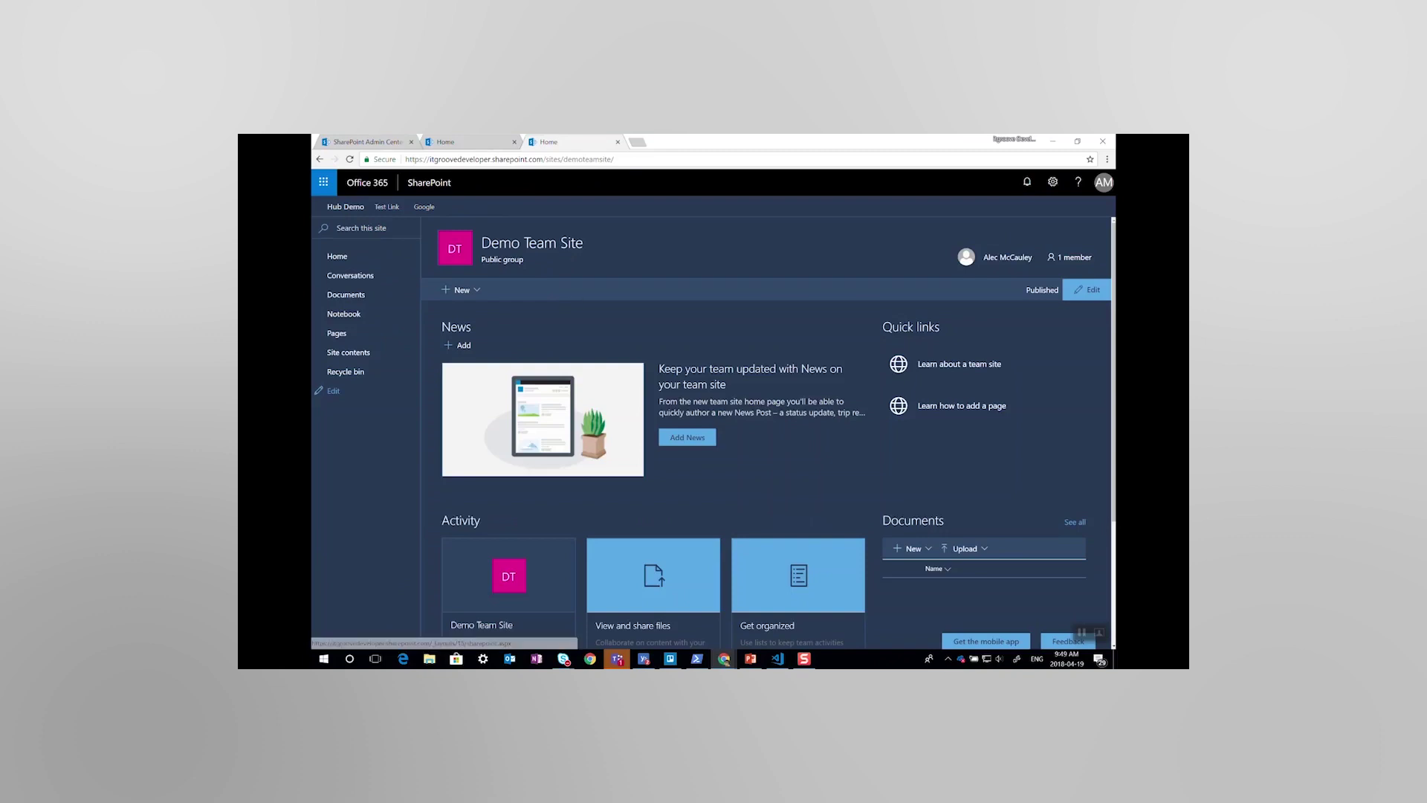
pyautogui.scroll(-3, 716, 398)
pyautogui.scroll(3, 710, 379)
pyautogui.scroll(-3, 732, 424)
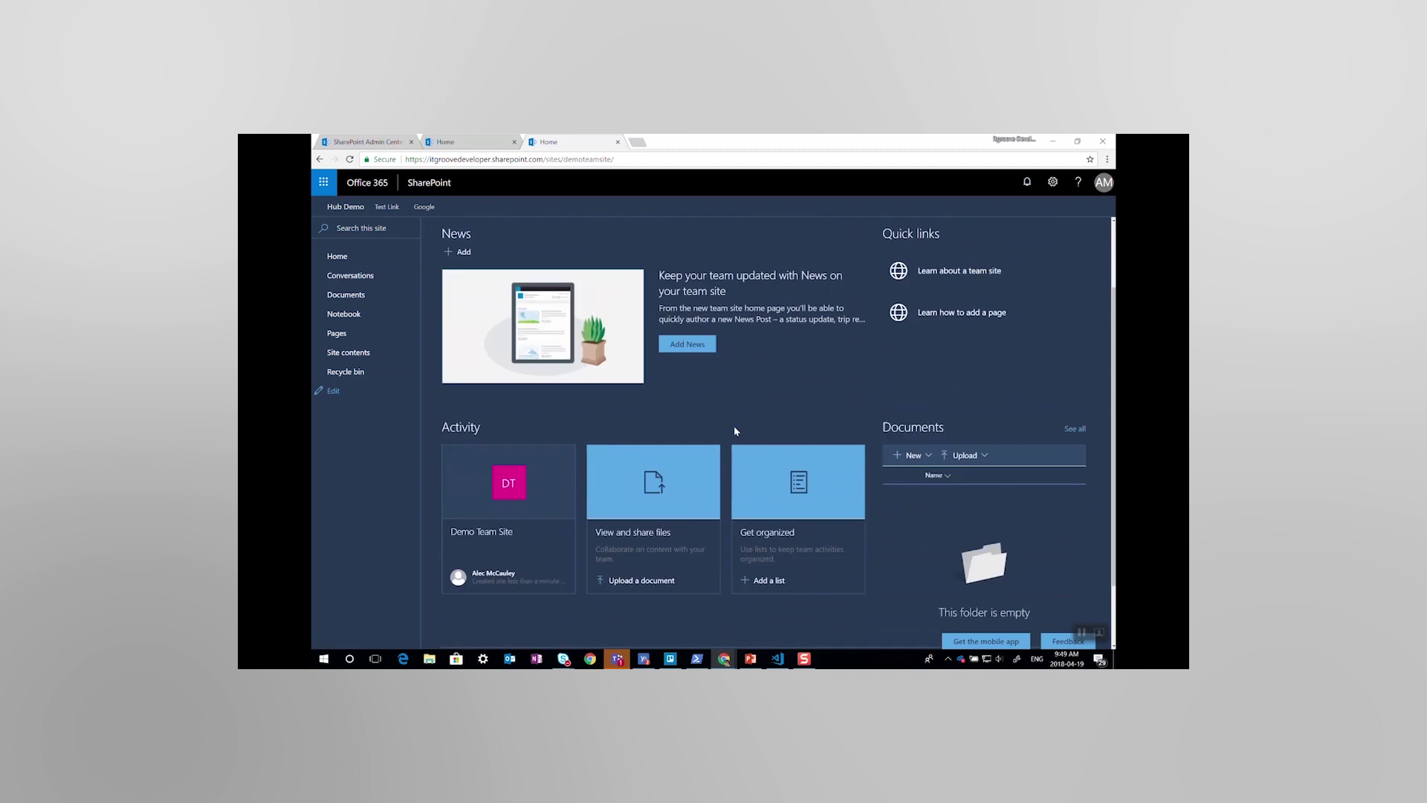
pyautogui.scroll(3, 735, 448)
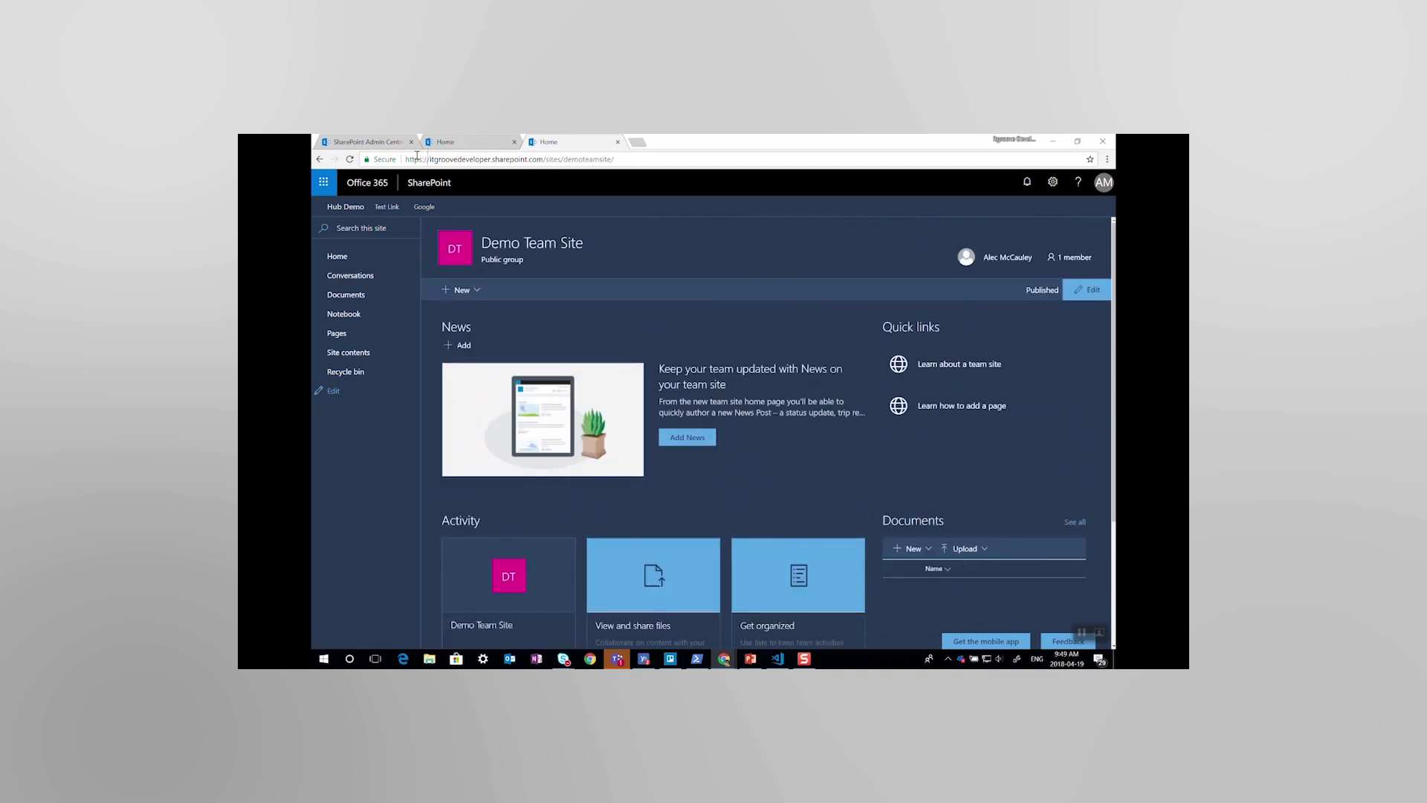
pyautogui.click(495, 142)
pyautogui.scroll(-2, 686, 381)
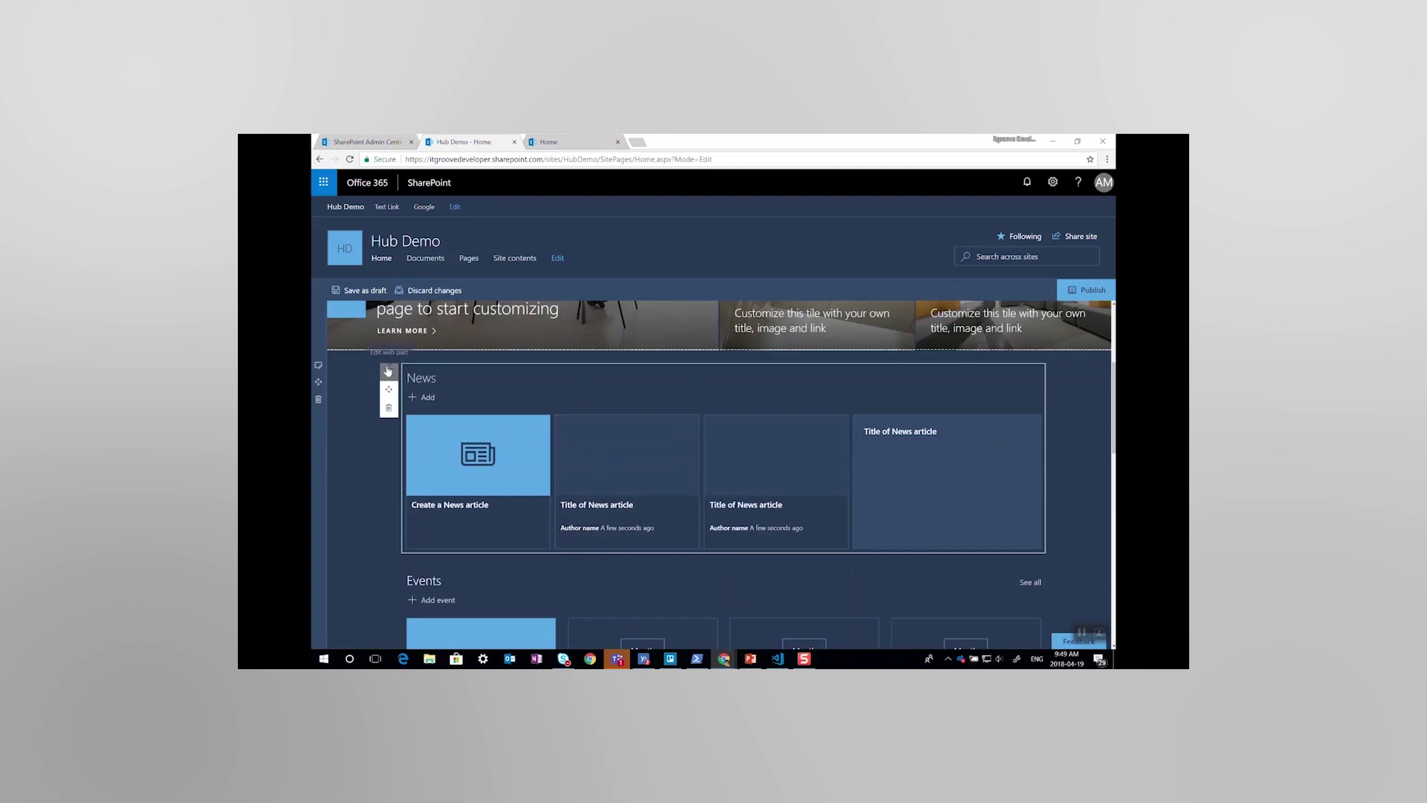
# Set the News web part's source to All sites in the hub.
pyautogui.click(388, 370)
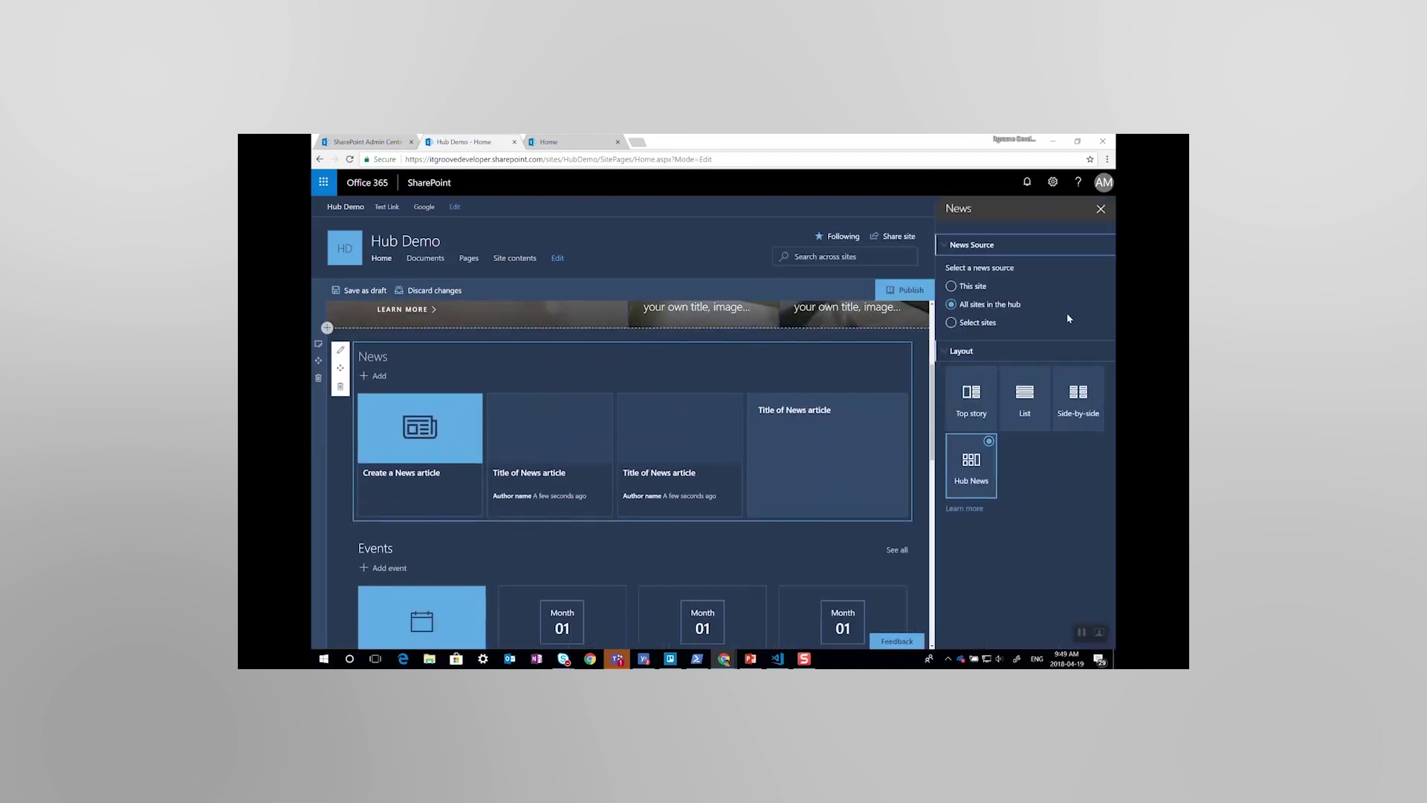
pyautogui.click(970, 322)
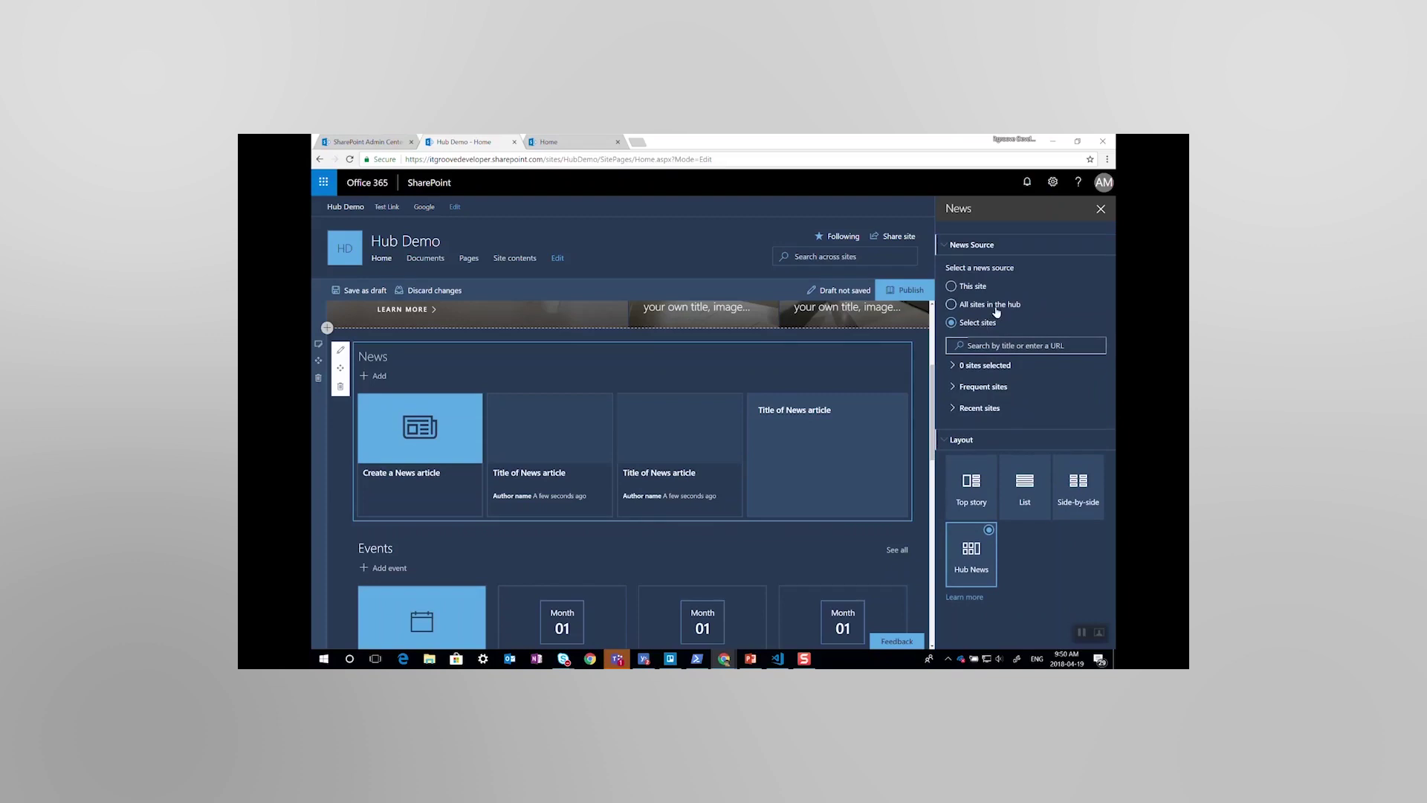
pyautogui.click(994, 309)
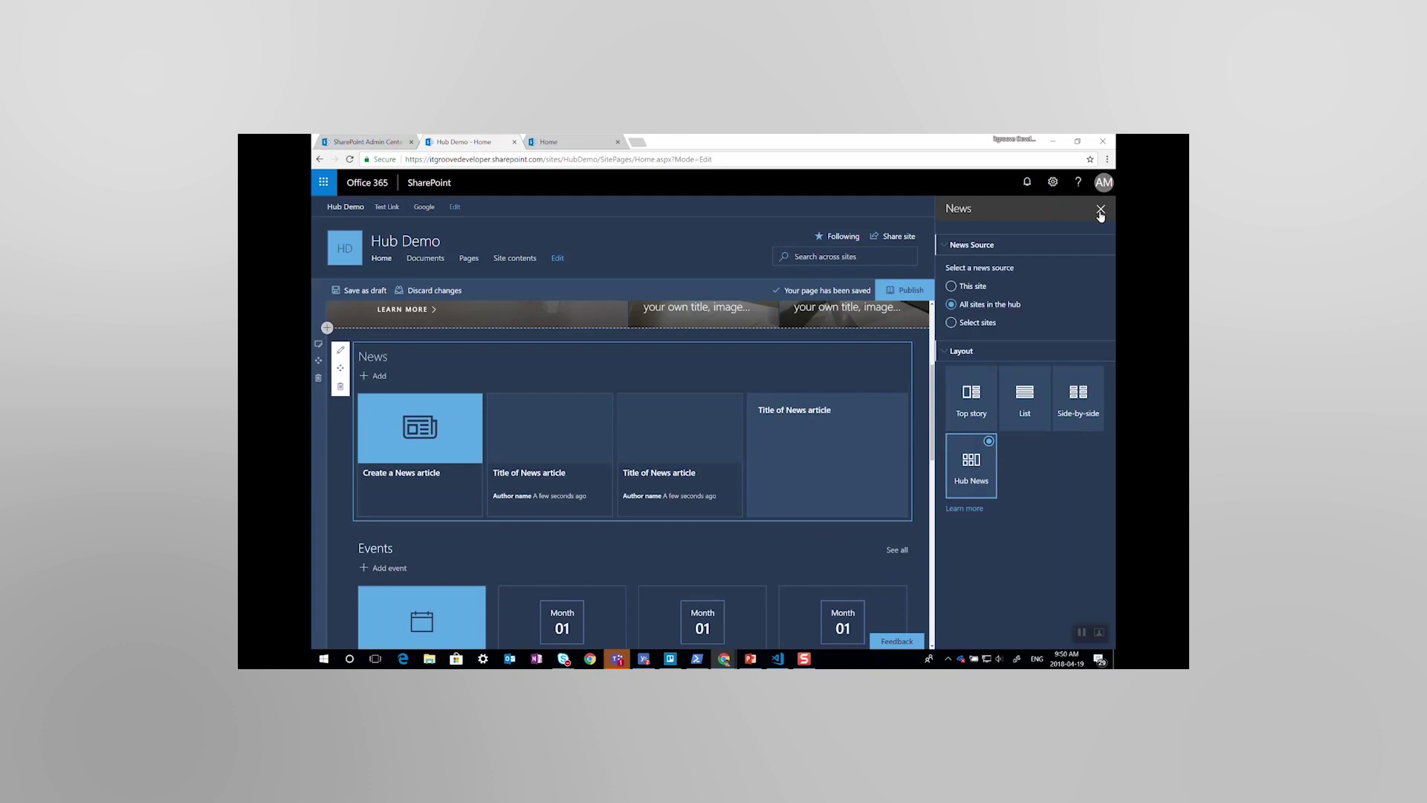
pyautogui.scroll(-1, 833, 319)
pyautogui.scroll(-3, 491, 378)
pyautogui.scroll(1, 572, 388)
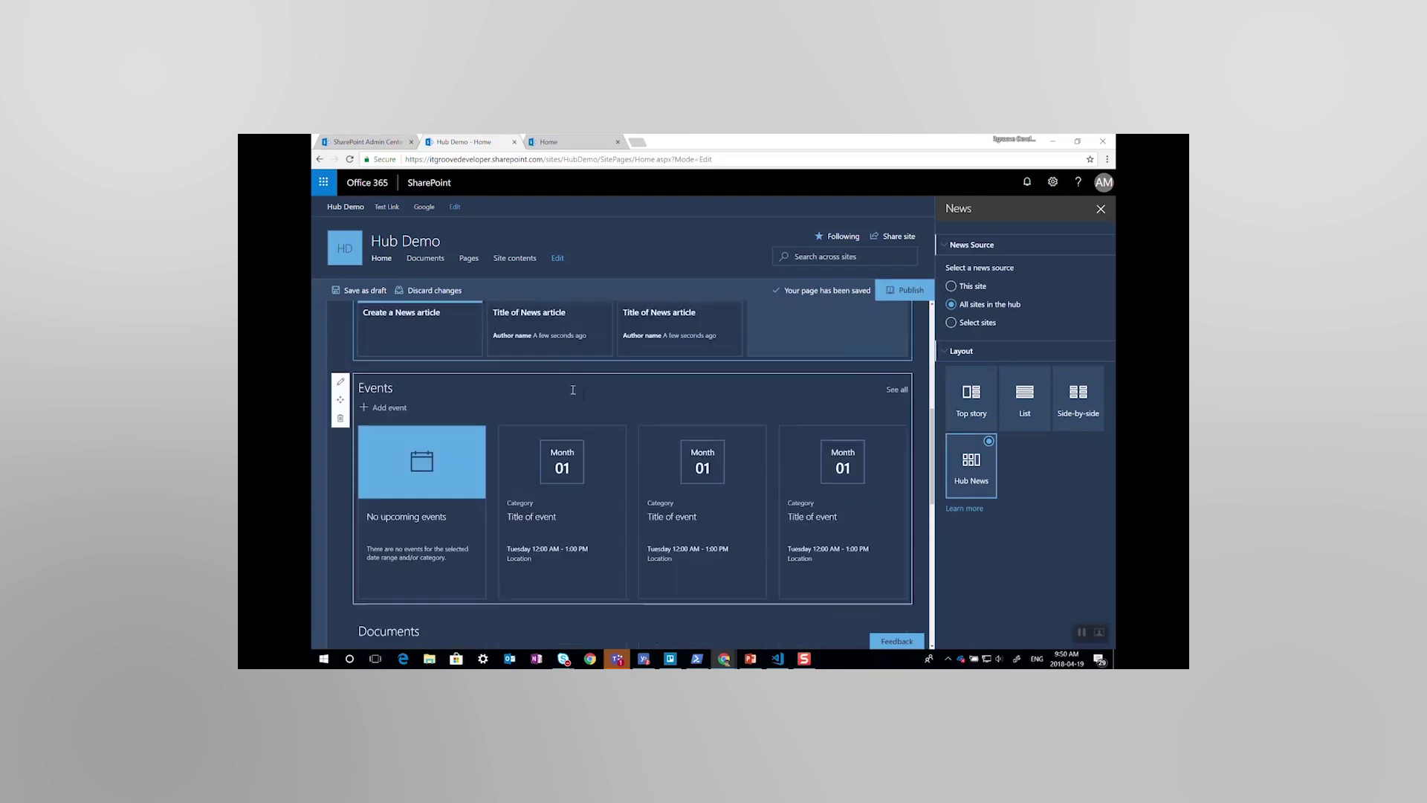
# Add a Highlighted content web part below News, sourced from All sites in the hub.
pyautogui.click(633, 369)
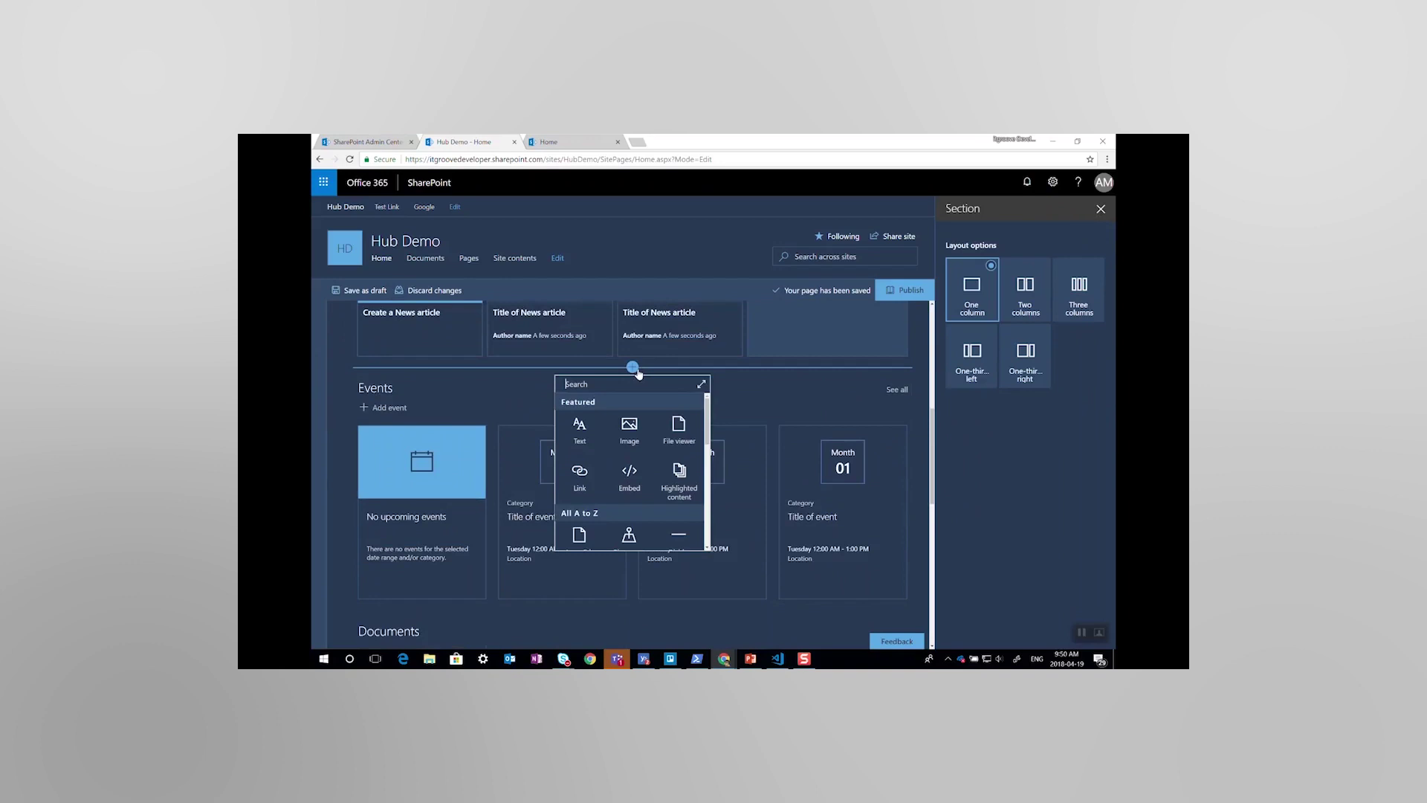
pyautogui.scroll(-2, 657, 474)
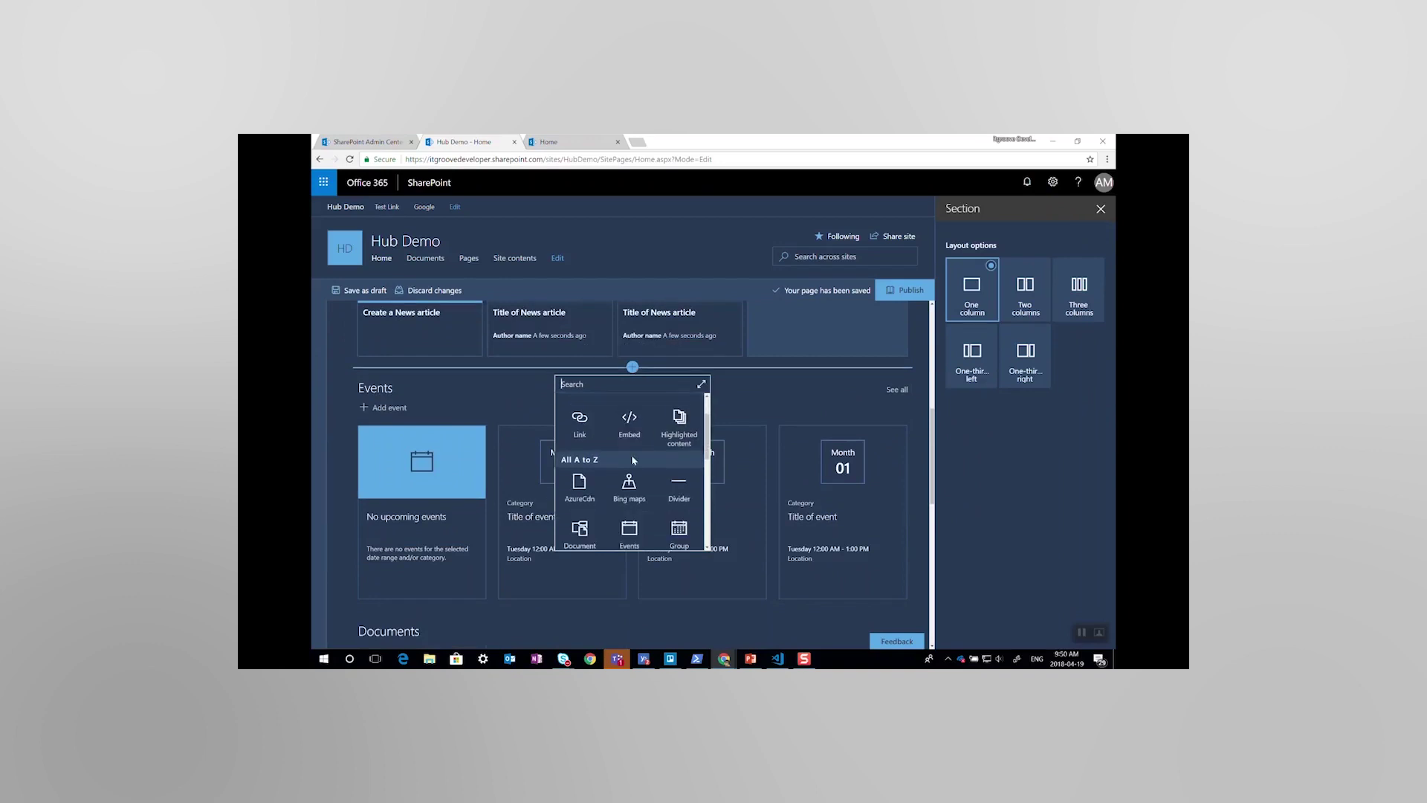
pyautogui.scroll(-1, 676, 426)
pyautogui.scroll(-1, 676, 426)
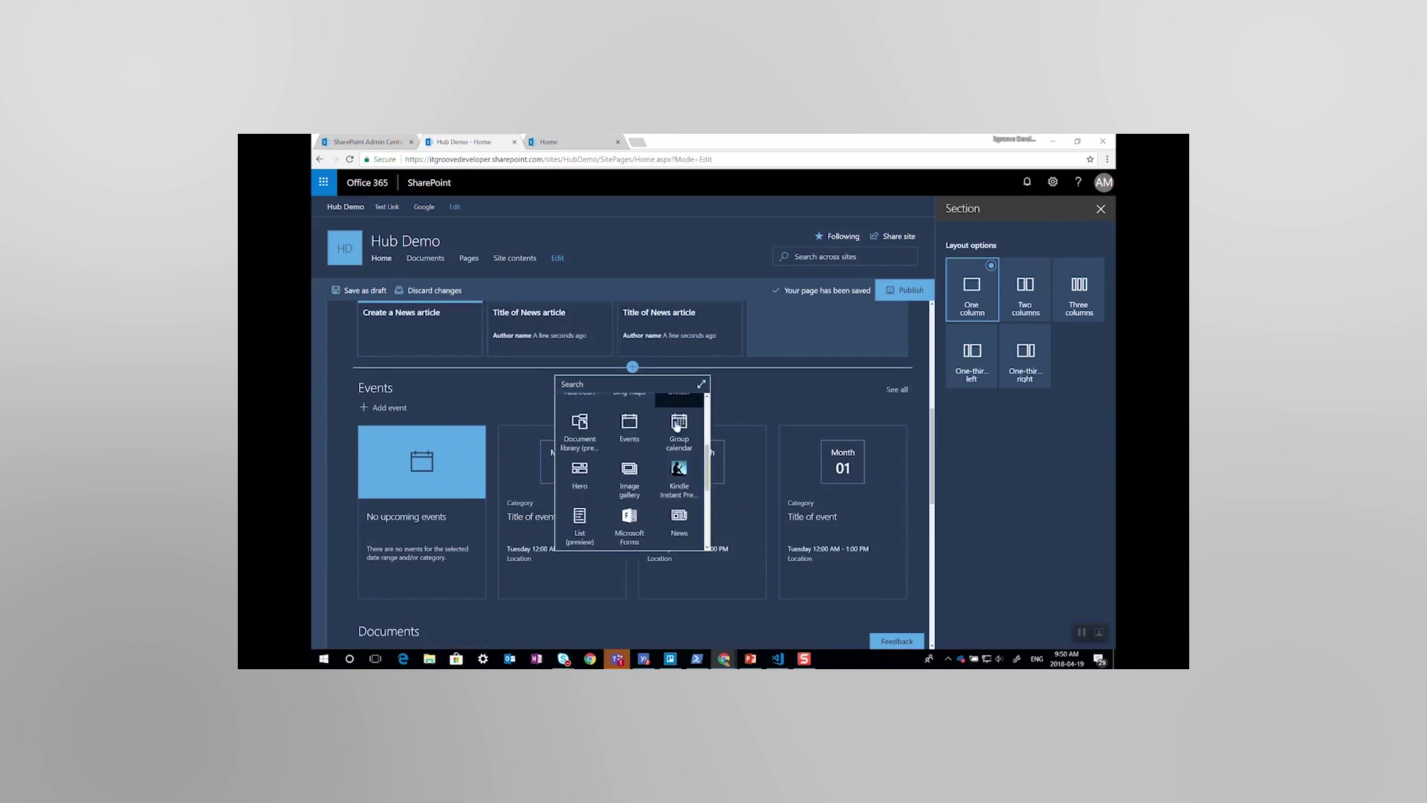
pyautogui.scroll(1, 677, 425)
pyautogui.scroll(1, 676, 425)
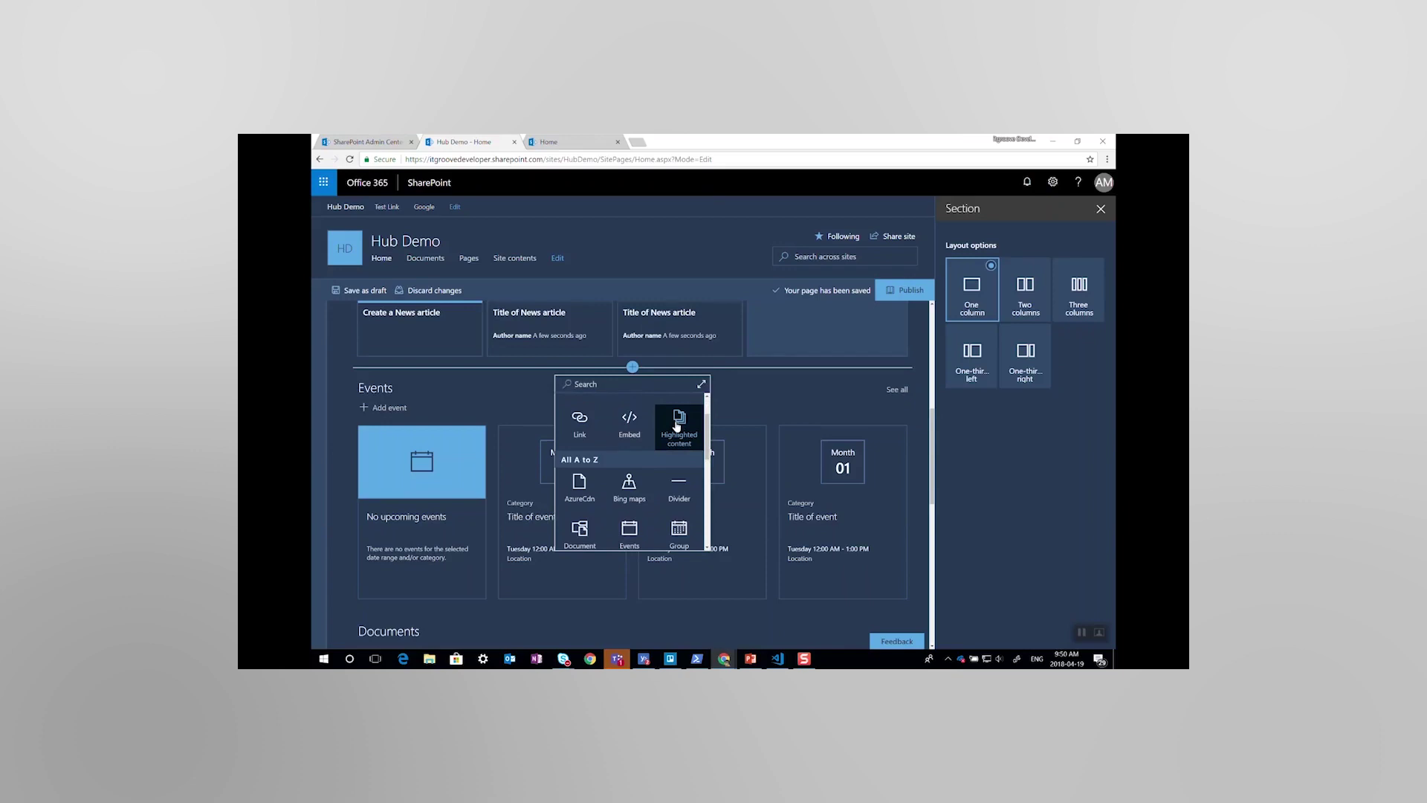
pyautogui.click(677, 423)
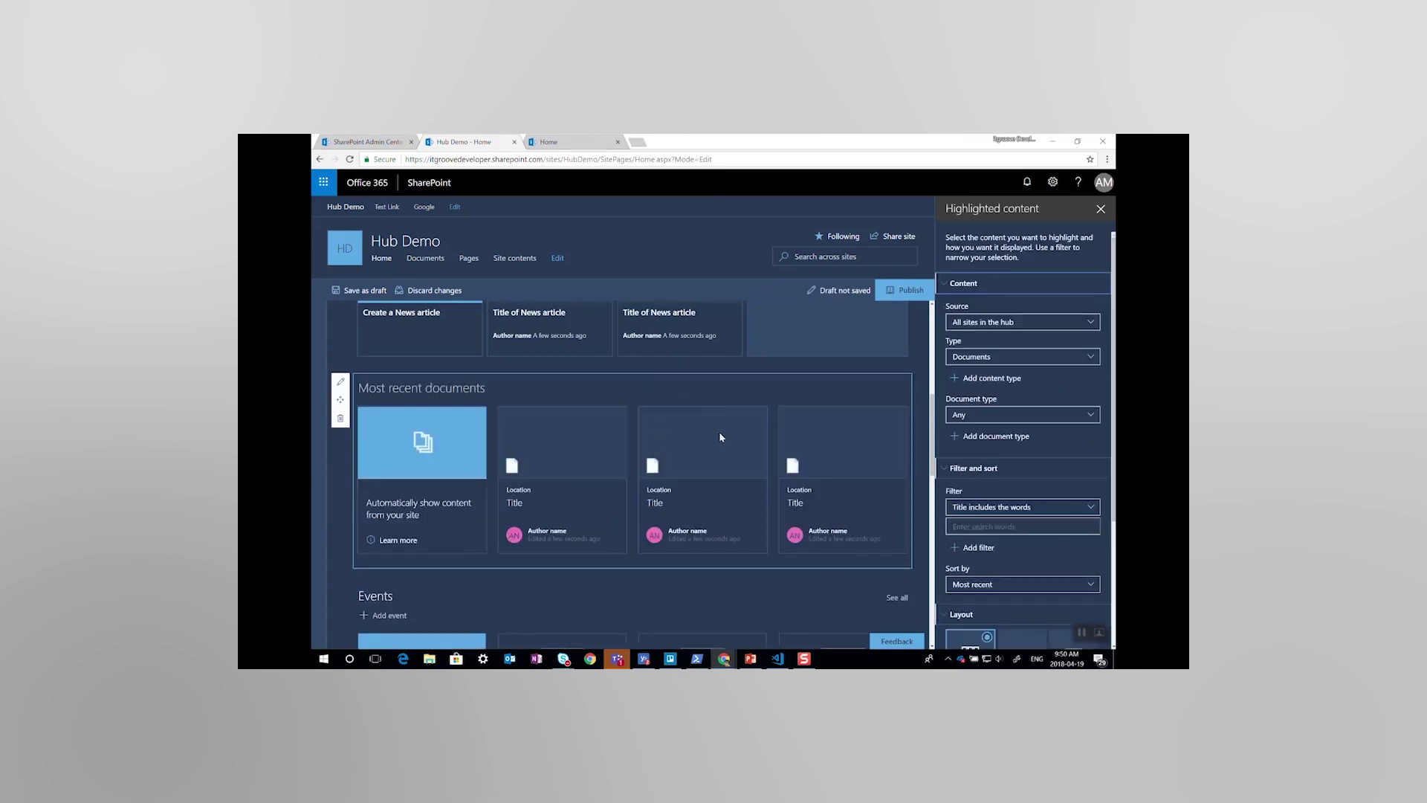
pyautogui.click(1014, 325)
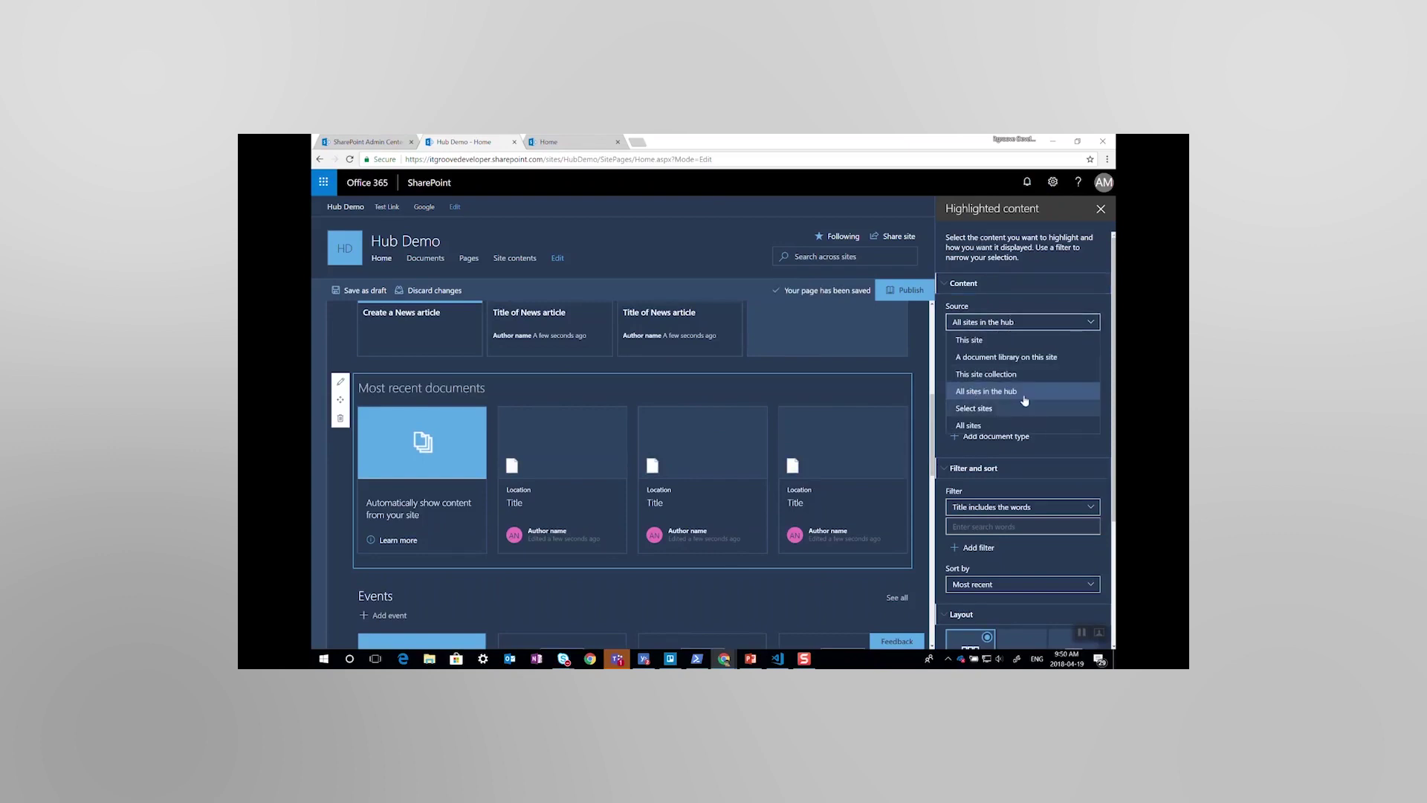
pyautogui.click(1013, 297)
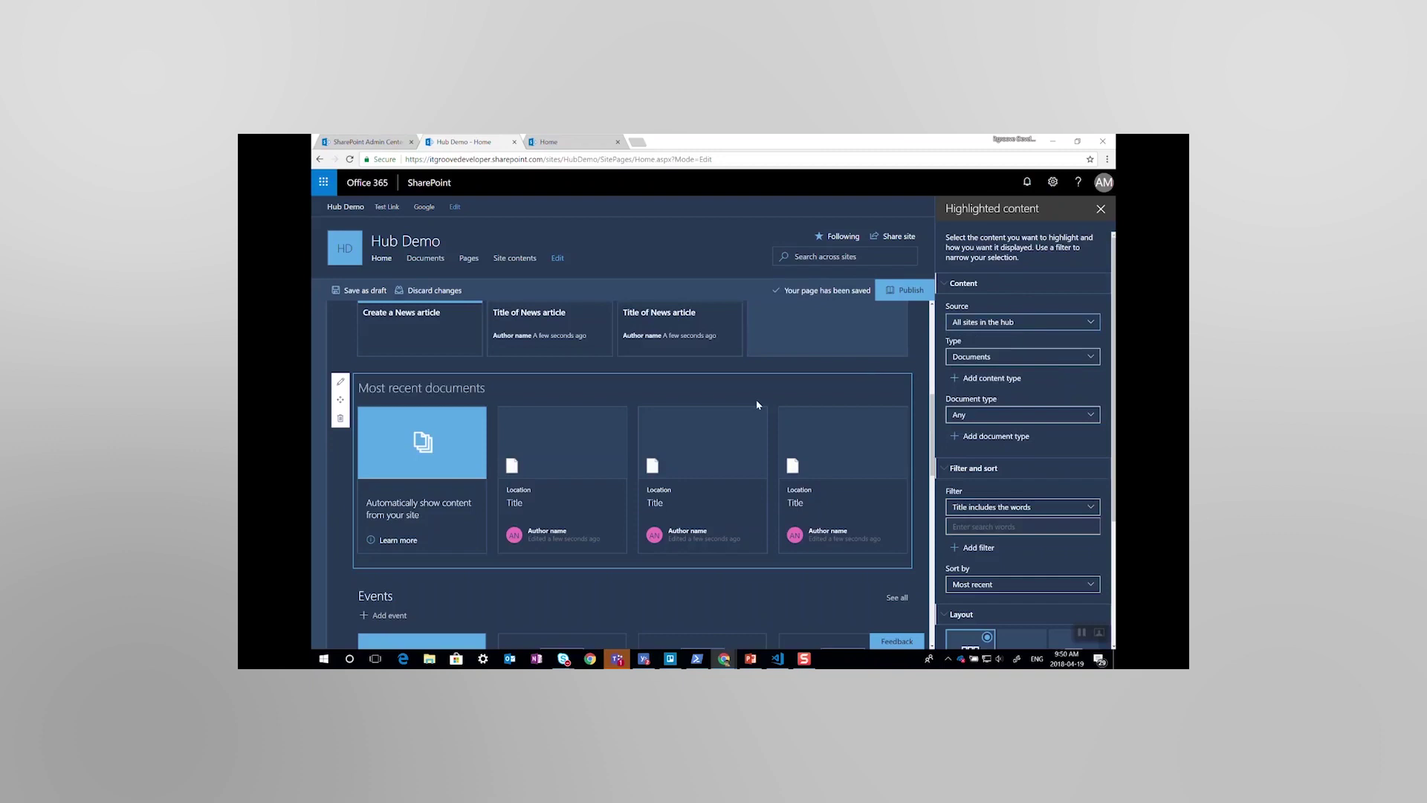
# Add a Sites web part above Most recent documents and publish the Hub Demo page.
pyautogui.click(632, 366)
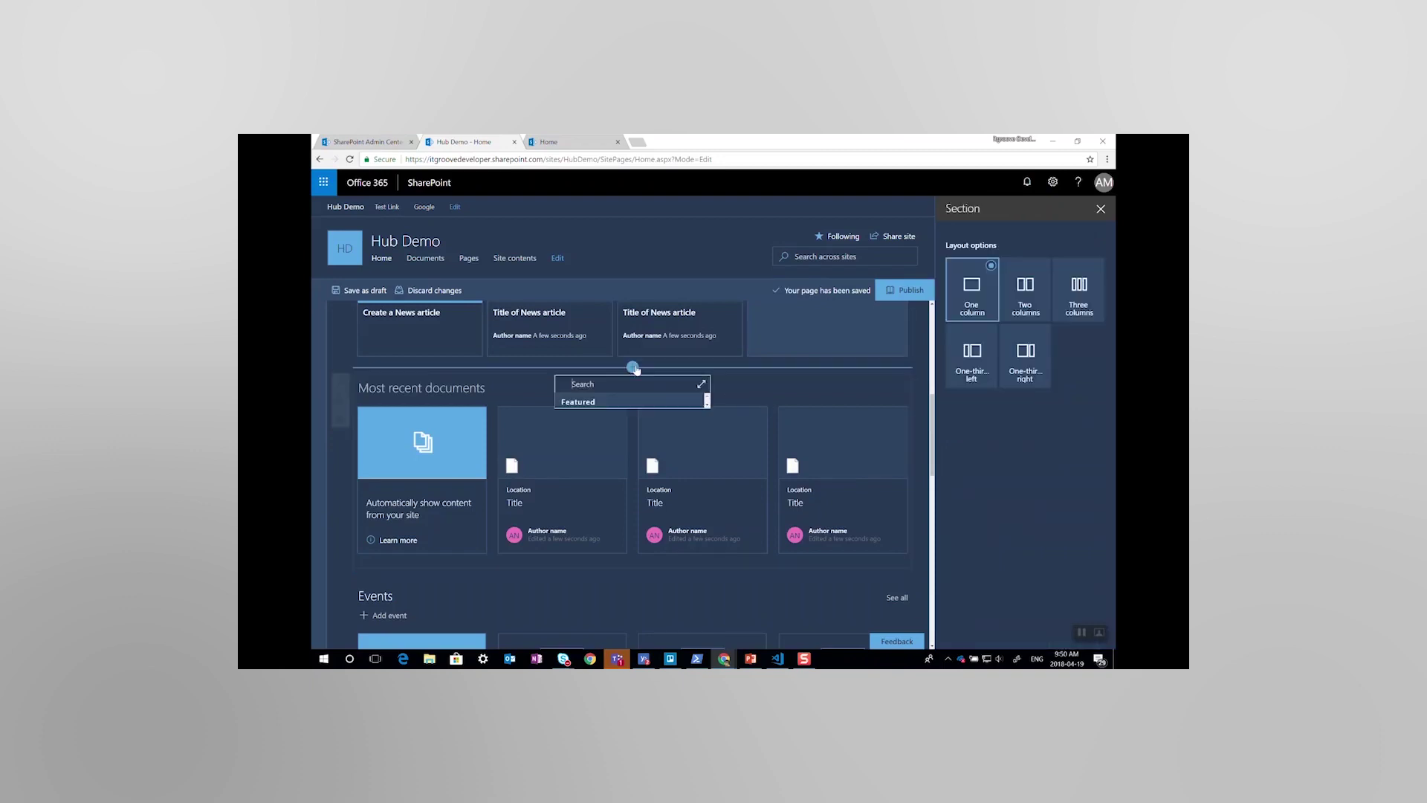
pyautogui.scroll(-2, 655, 458)
pyautogui.scroll(-2, 654, 457)
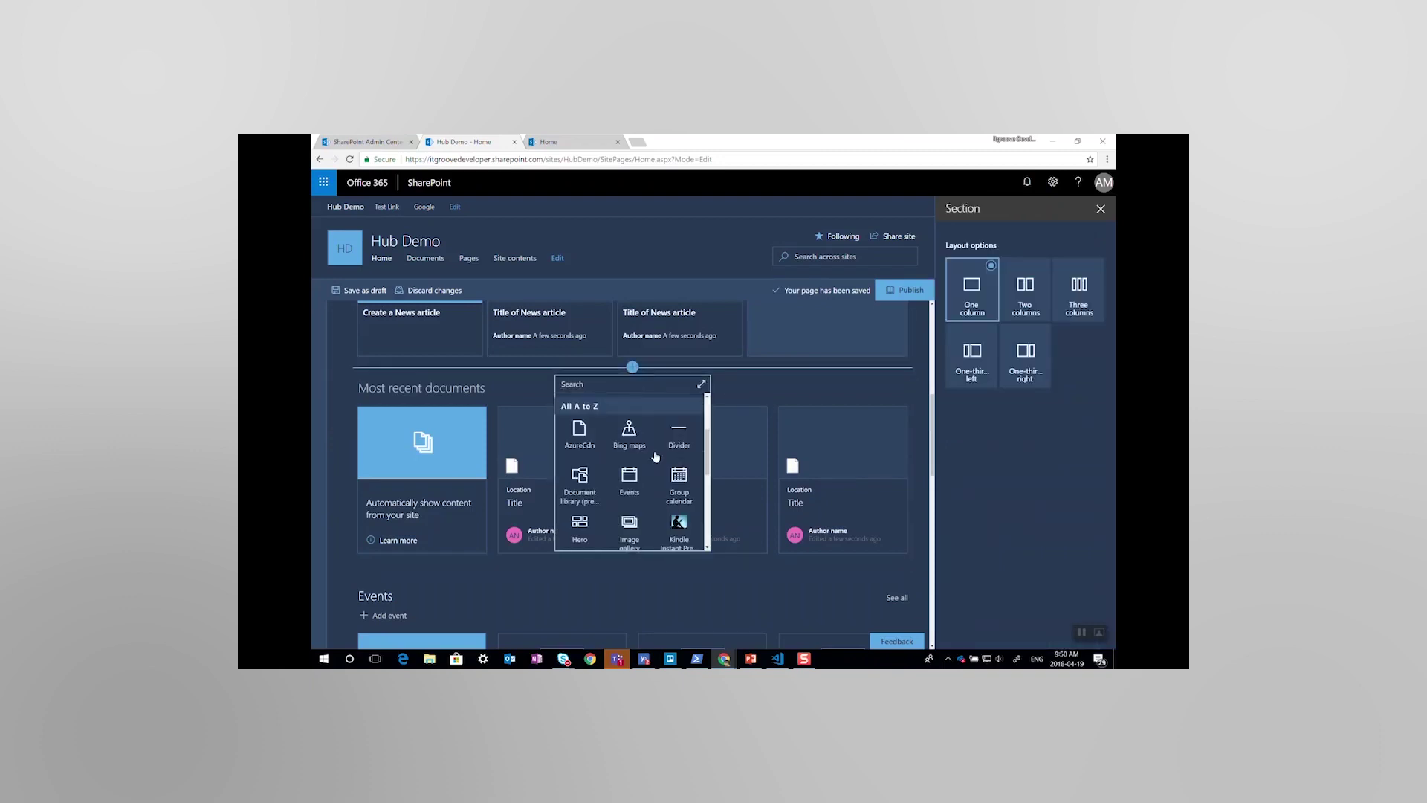
pyautogui.scroll(-2, 654, 457)
pyautogui.scroll(-2, 655, 458)
pyautogui.scroll(-2, 654, 457)
pyautogui.scroll(-2, 655, 457)
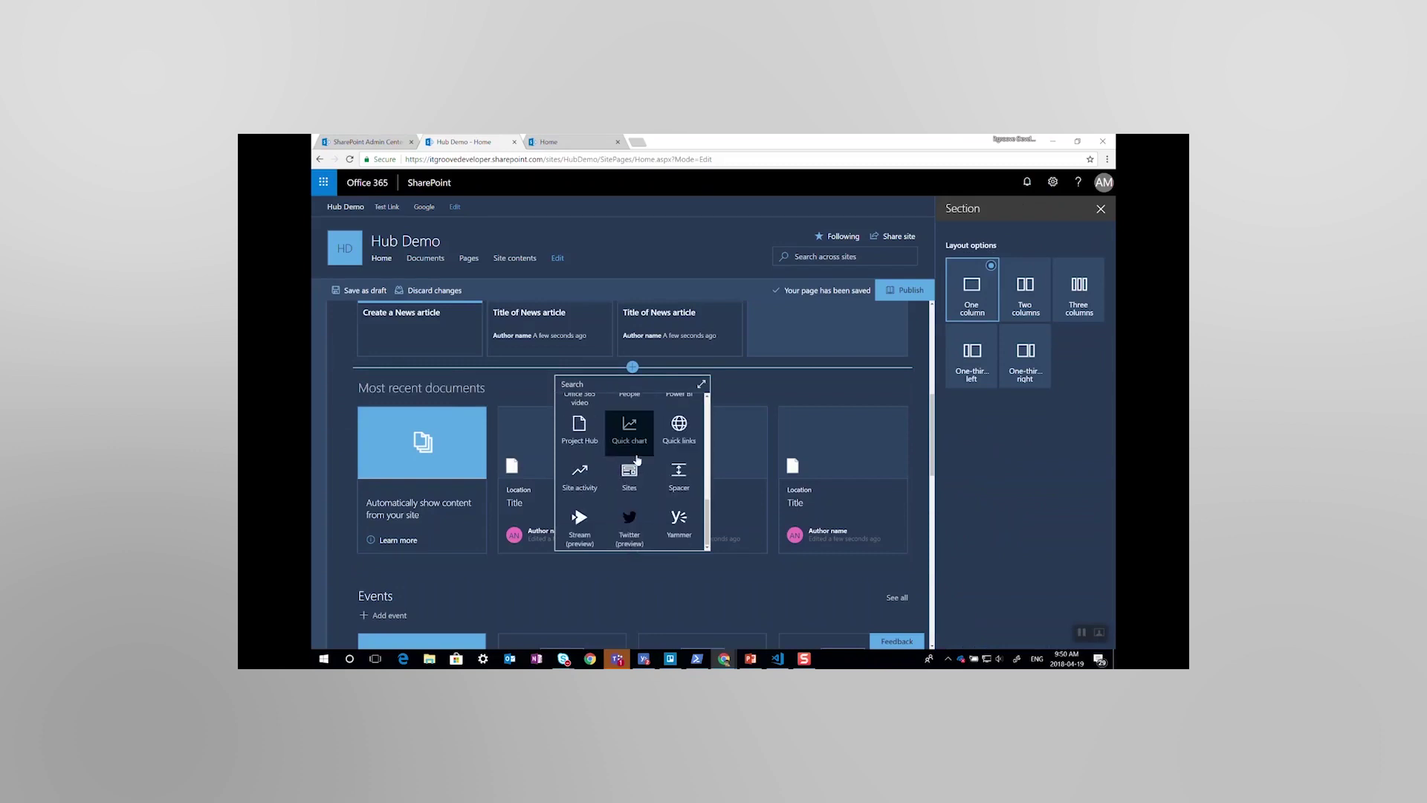
pyautogui.scroll(-1, 642, 473)
pyautogui.click(636, 480)
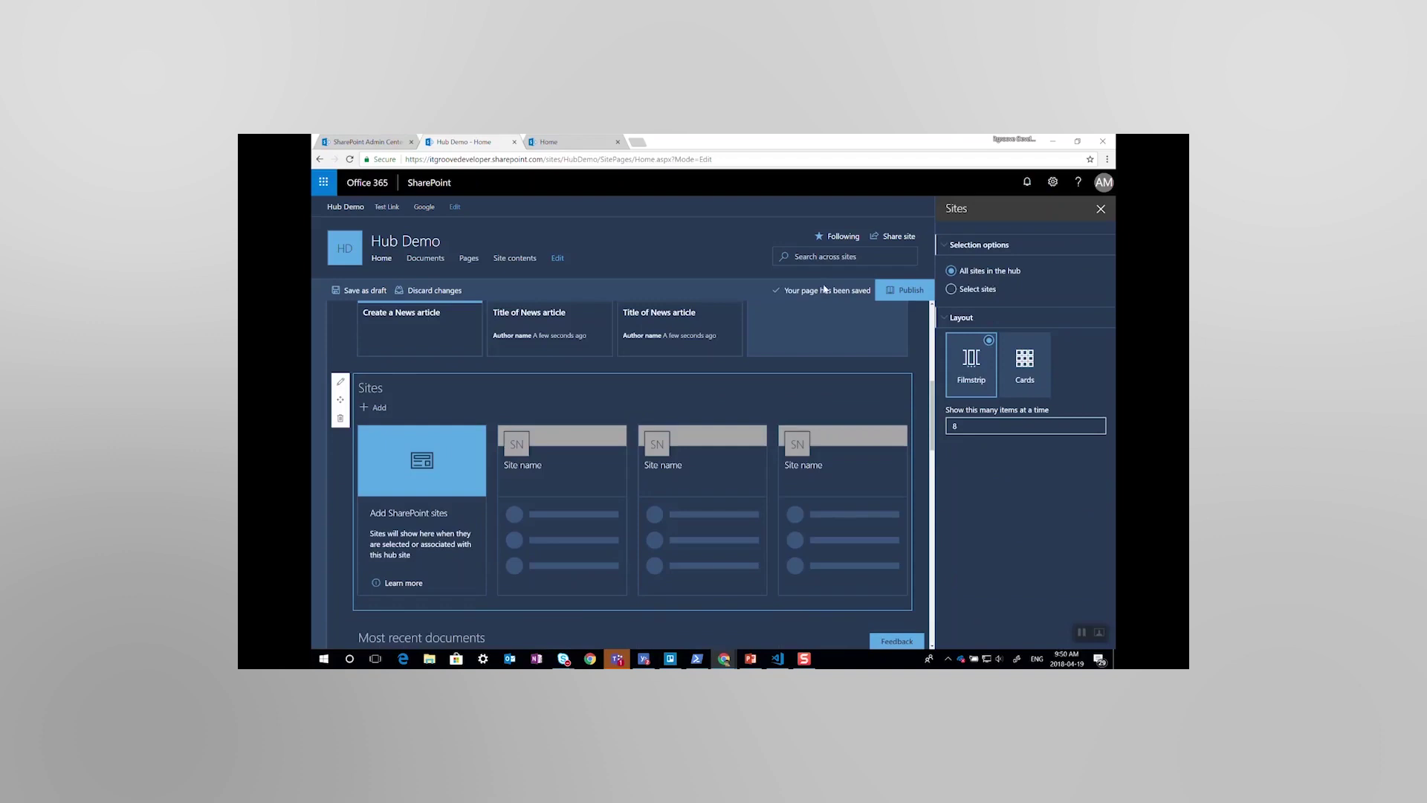
pyautogui.click(905, 292)
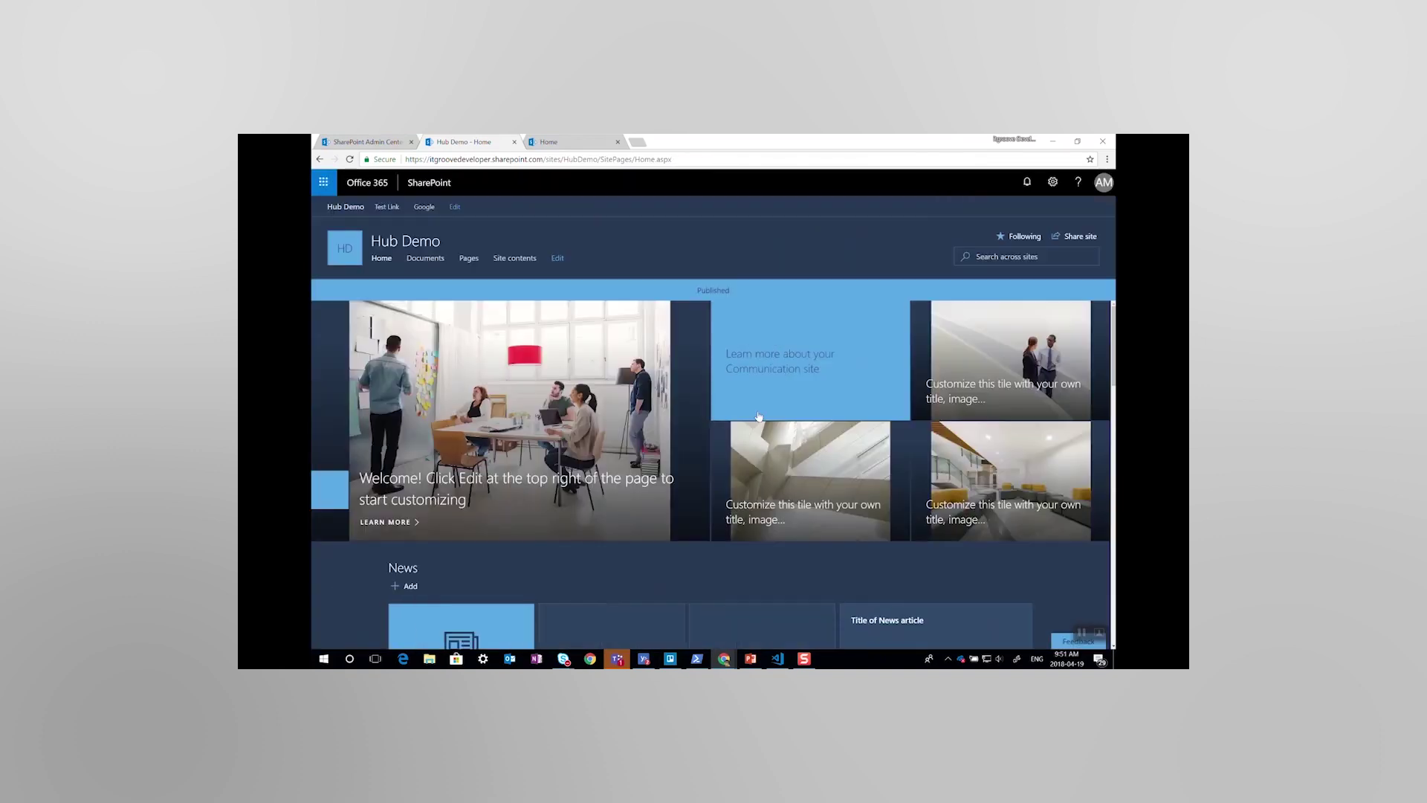
pyautogui.scroll(-5, 753, 411)
pyautogui.scroll(-2, 753, 411)
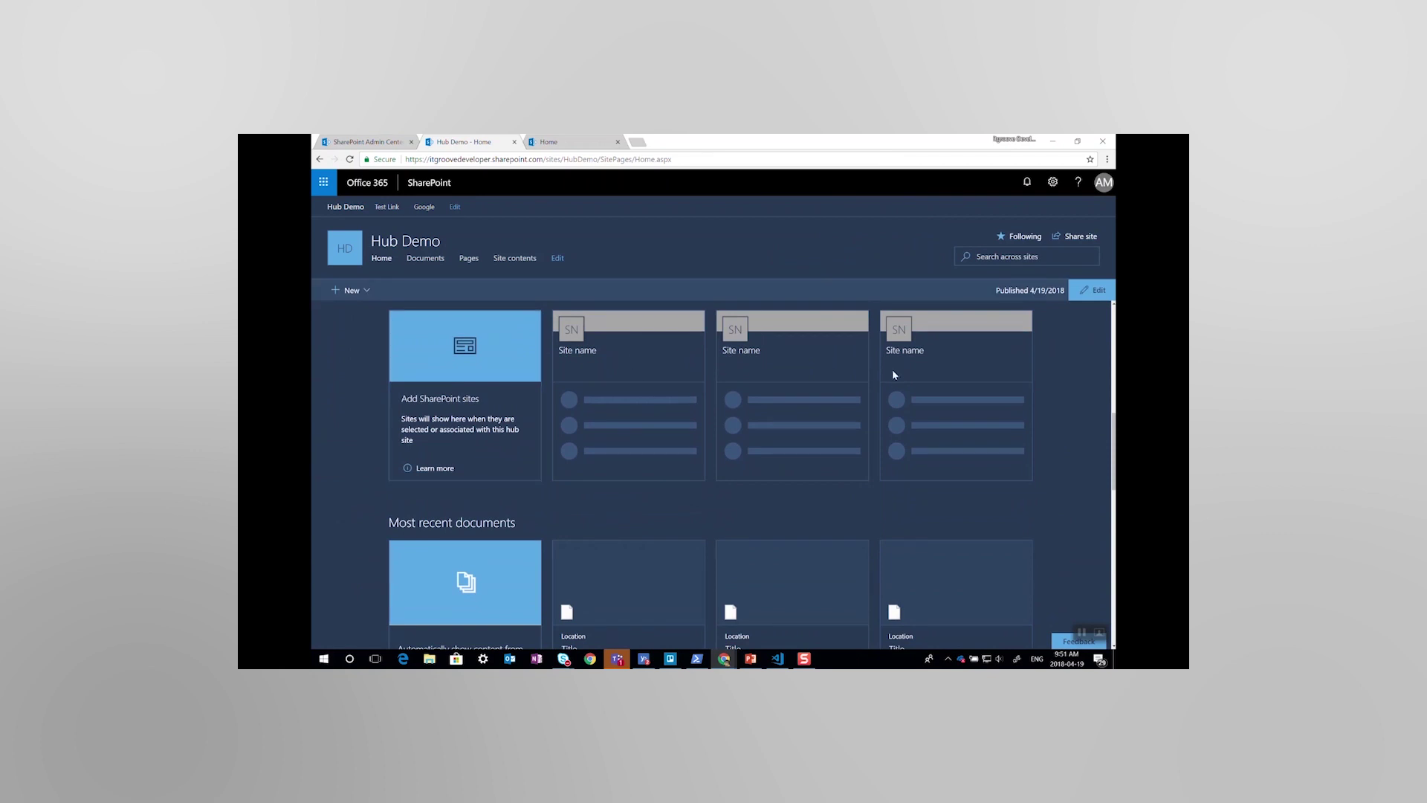
pyautogui.scroll(2, 853, 418)
pyautogui.scroll(1, 854, 417)
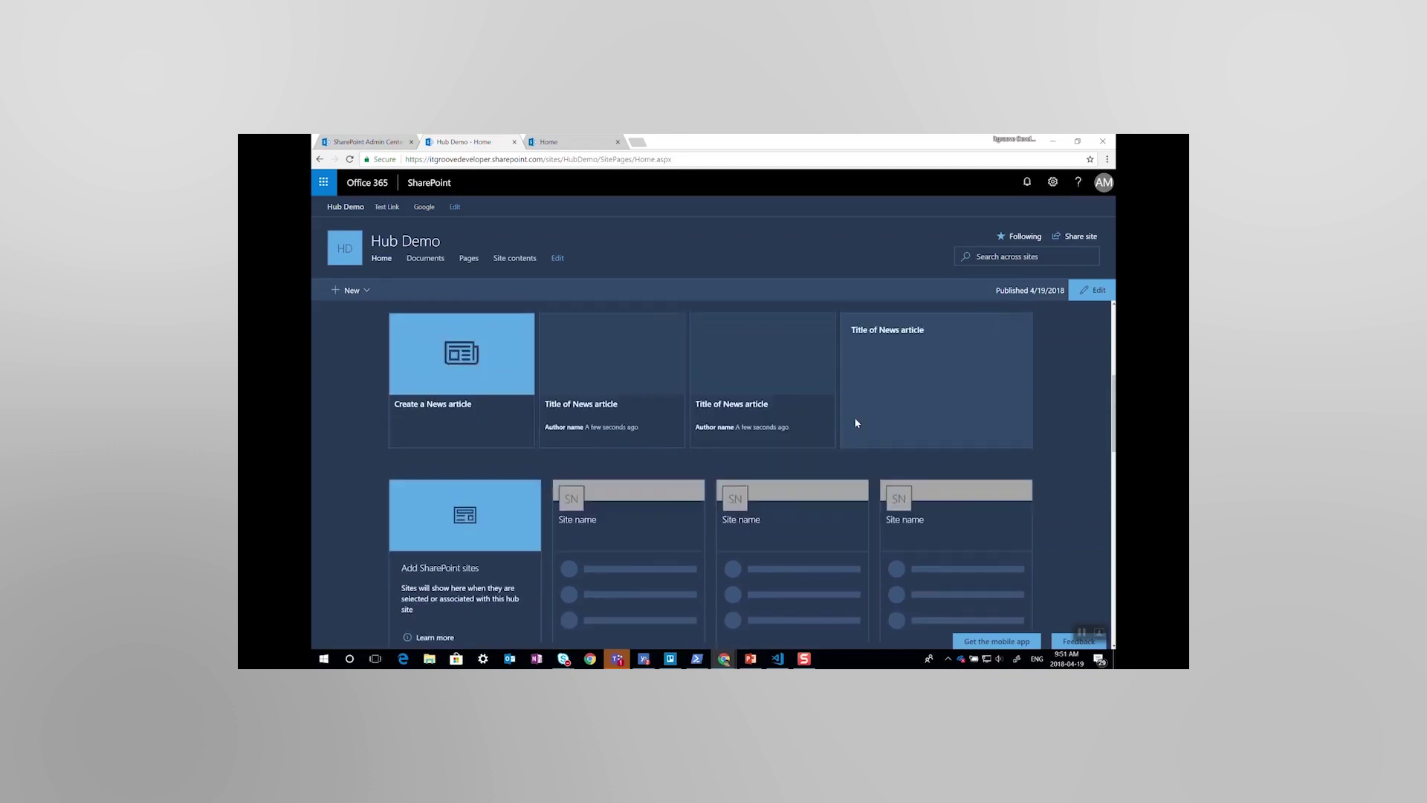
pyautogui.scroll(1, 853, 417)
pyautogui.scroll(1, 854, 418)
pyautogui.scroll(-1, 855, 423)
pyautogui.scroll(-2, 856, 422)
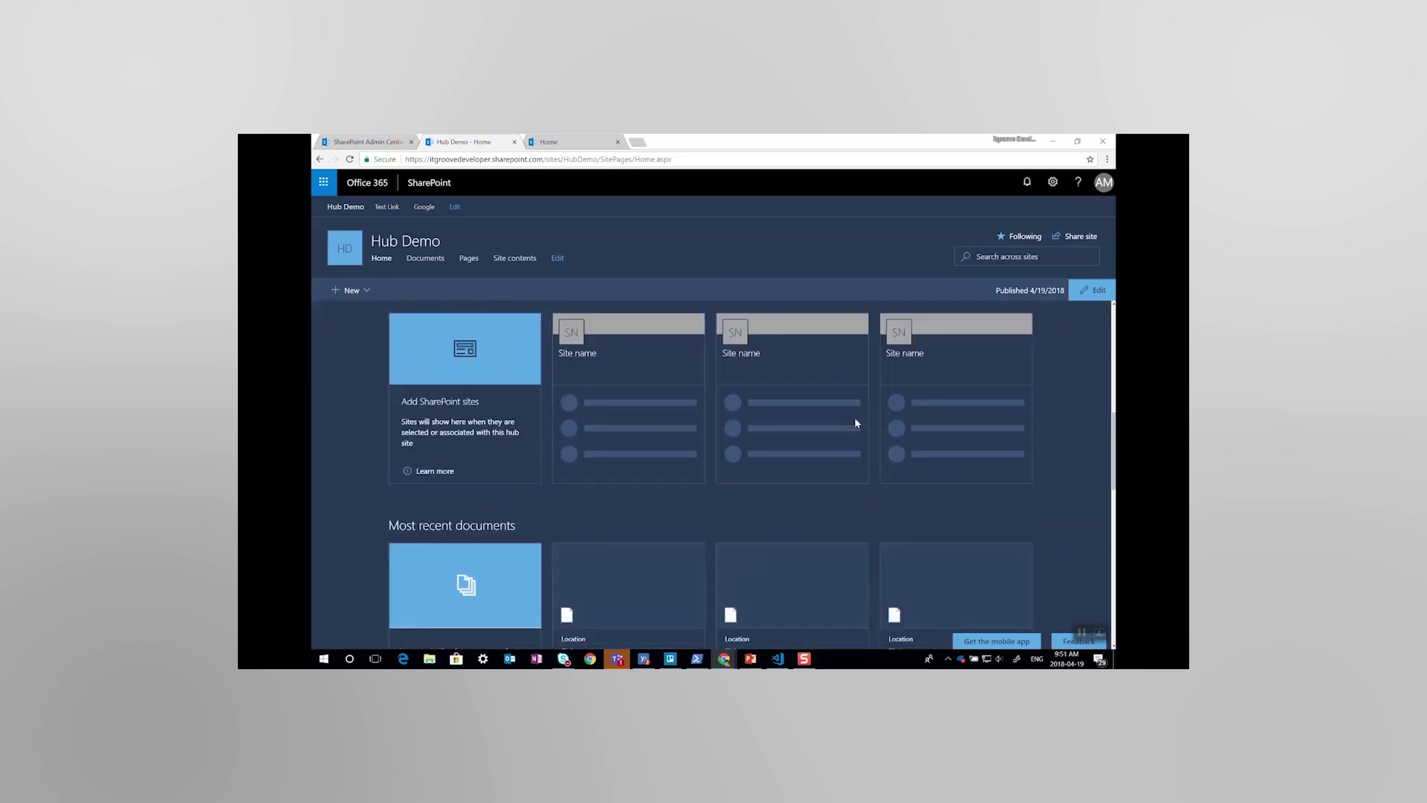
pyautogui.scroll(-1, 856, 423)
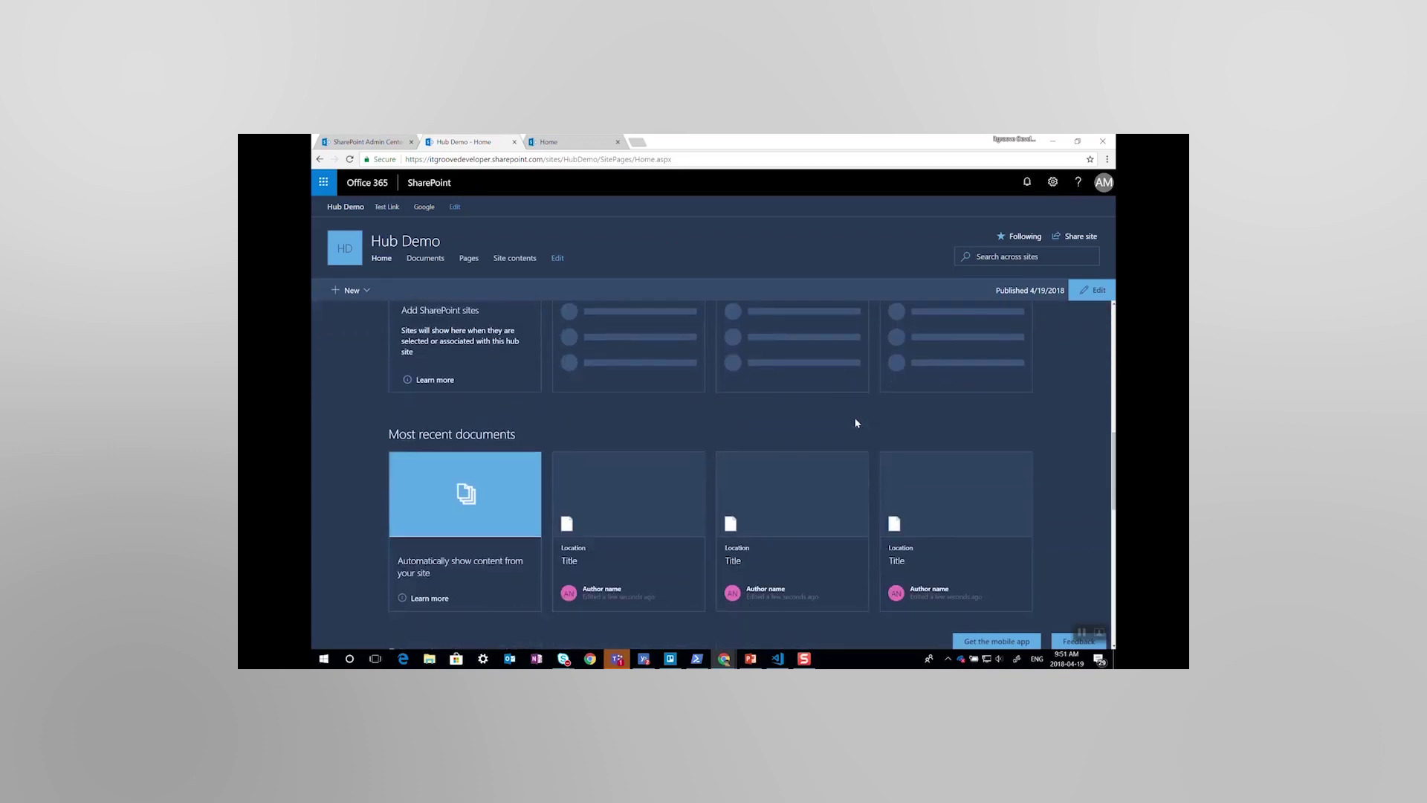
pyautogui.scroll(-1, 855, 422)
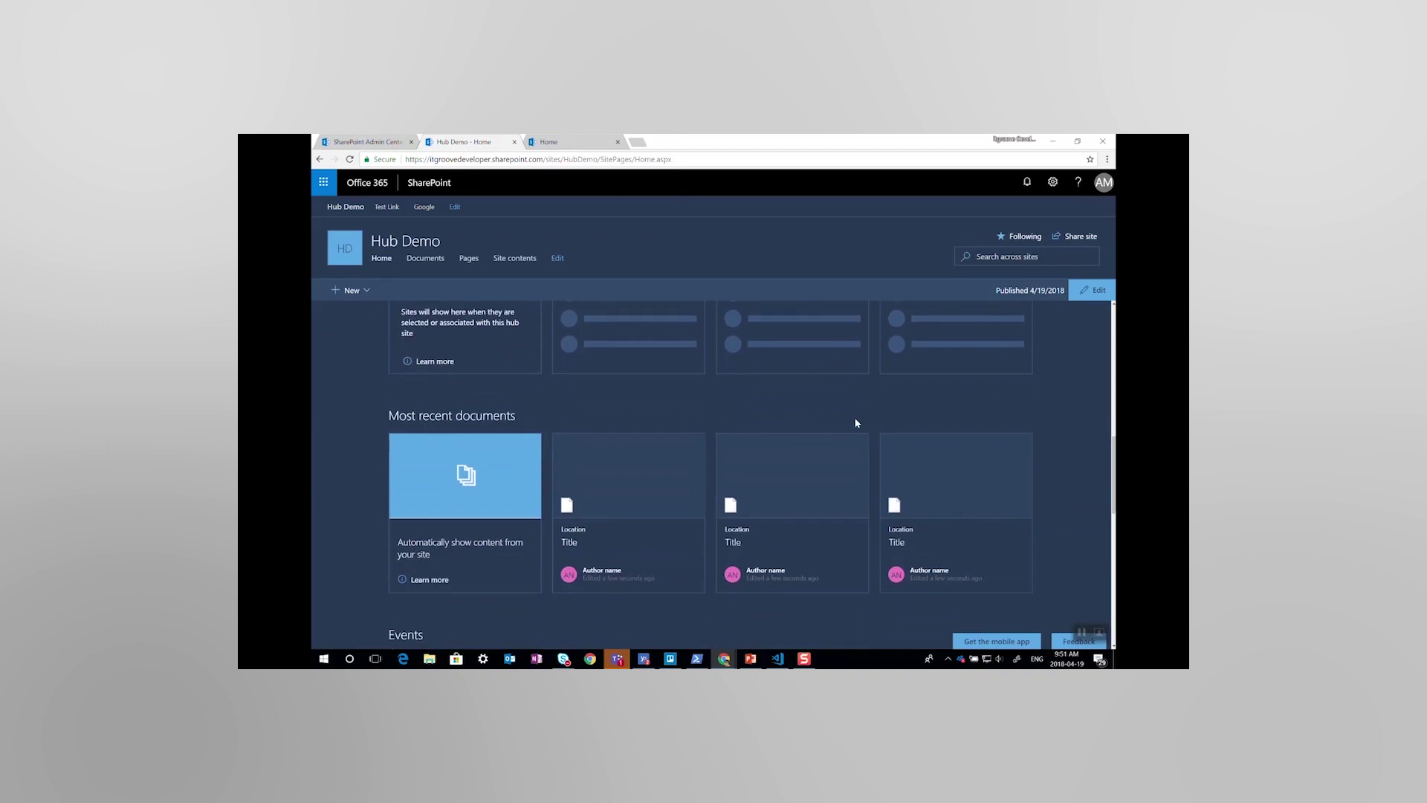
pyautogui.scroll(-1, 855, 423)
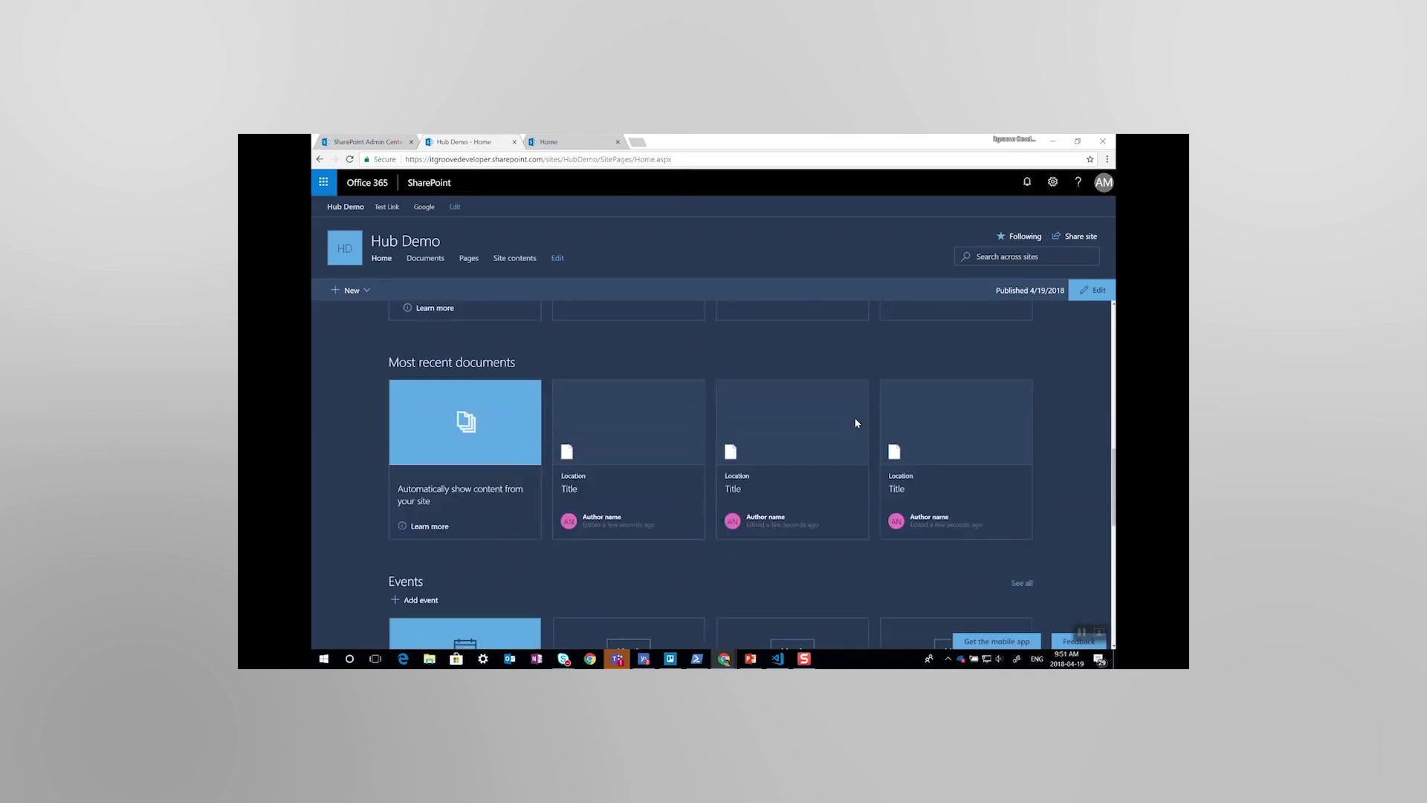
pyautogui.scroll(2, 855, 422)
pyautogui.scroll(2, 855, 423)
pyautogui.scroll(1, 856, 423)
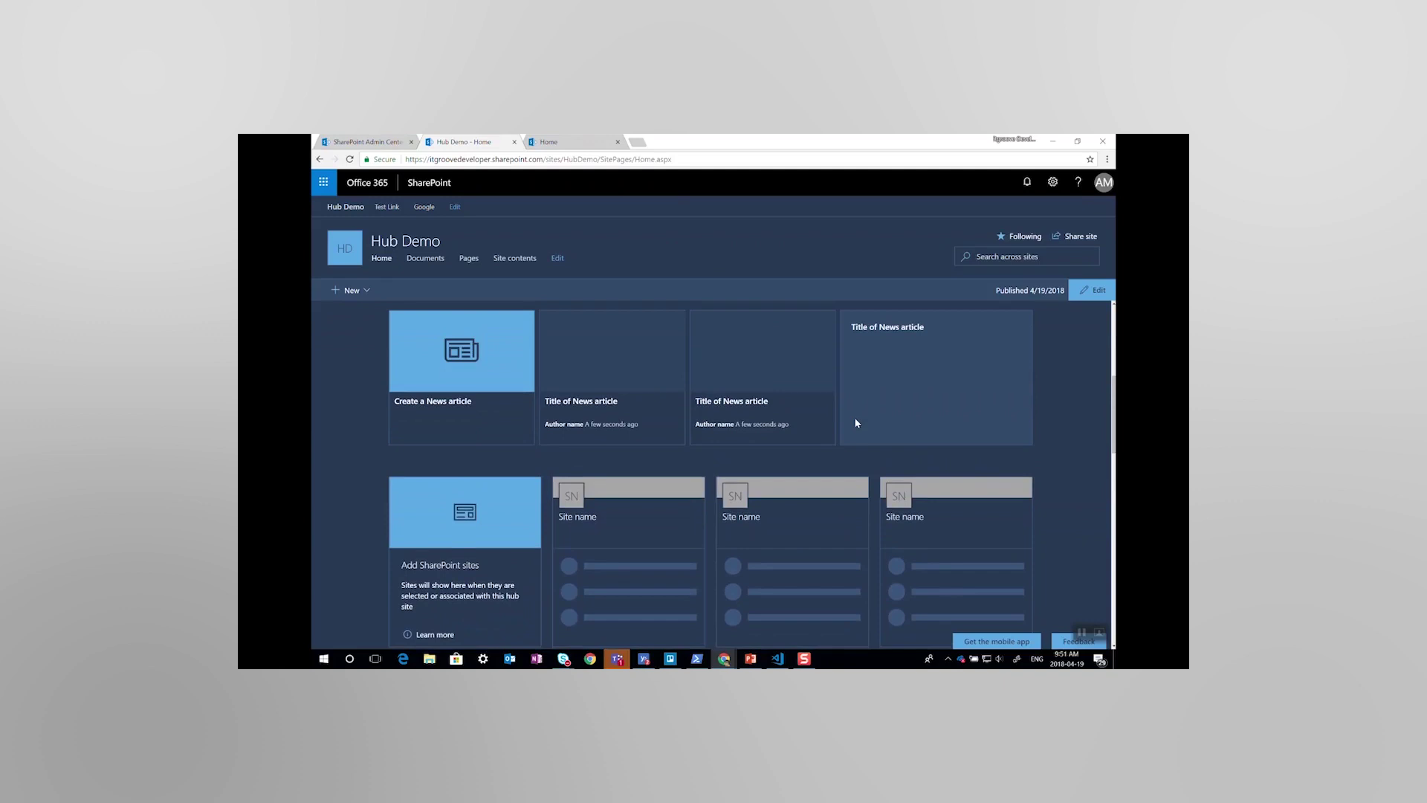
pyautogui.scroll(1, 855, 423)
pyautogui.scroll(1, 855, 423)
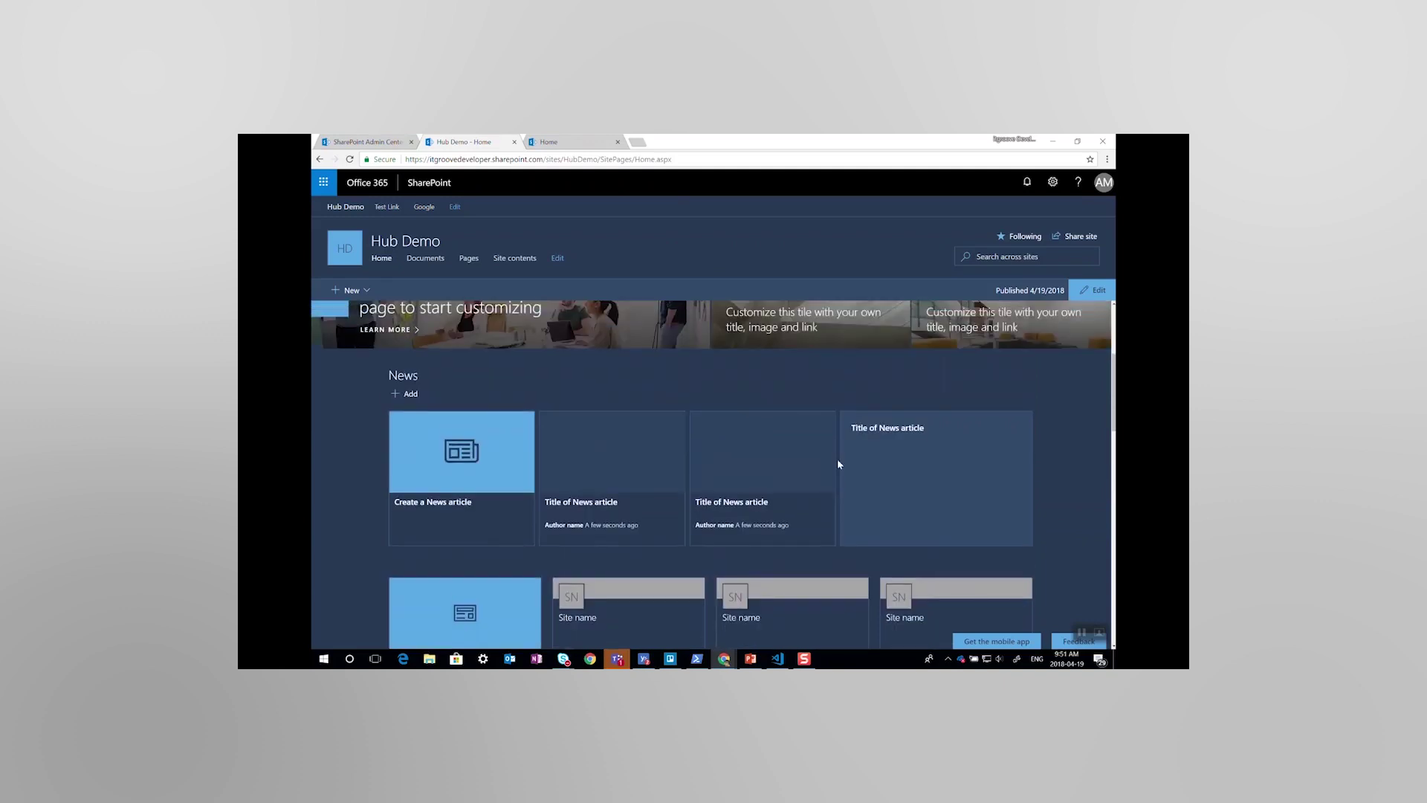
pyautogui.scroll(2, 838, 458)
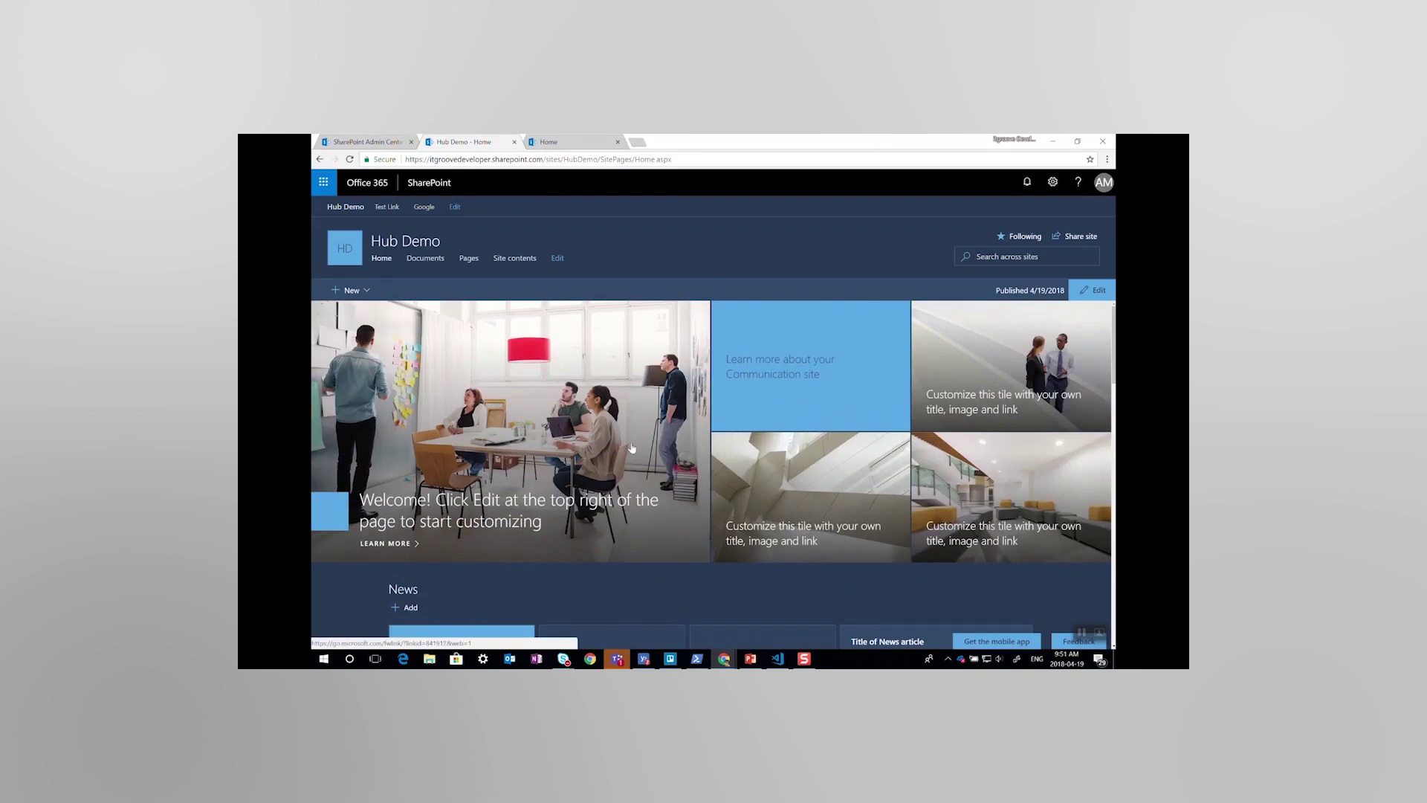
pyautogui.scroll(-1, 816, 453)
pyautogui.scroll(-3, 717, 419)
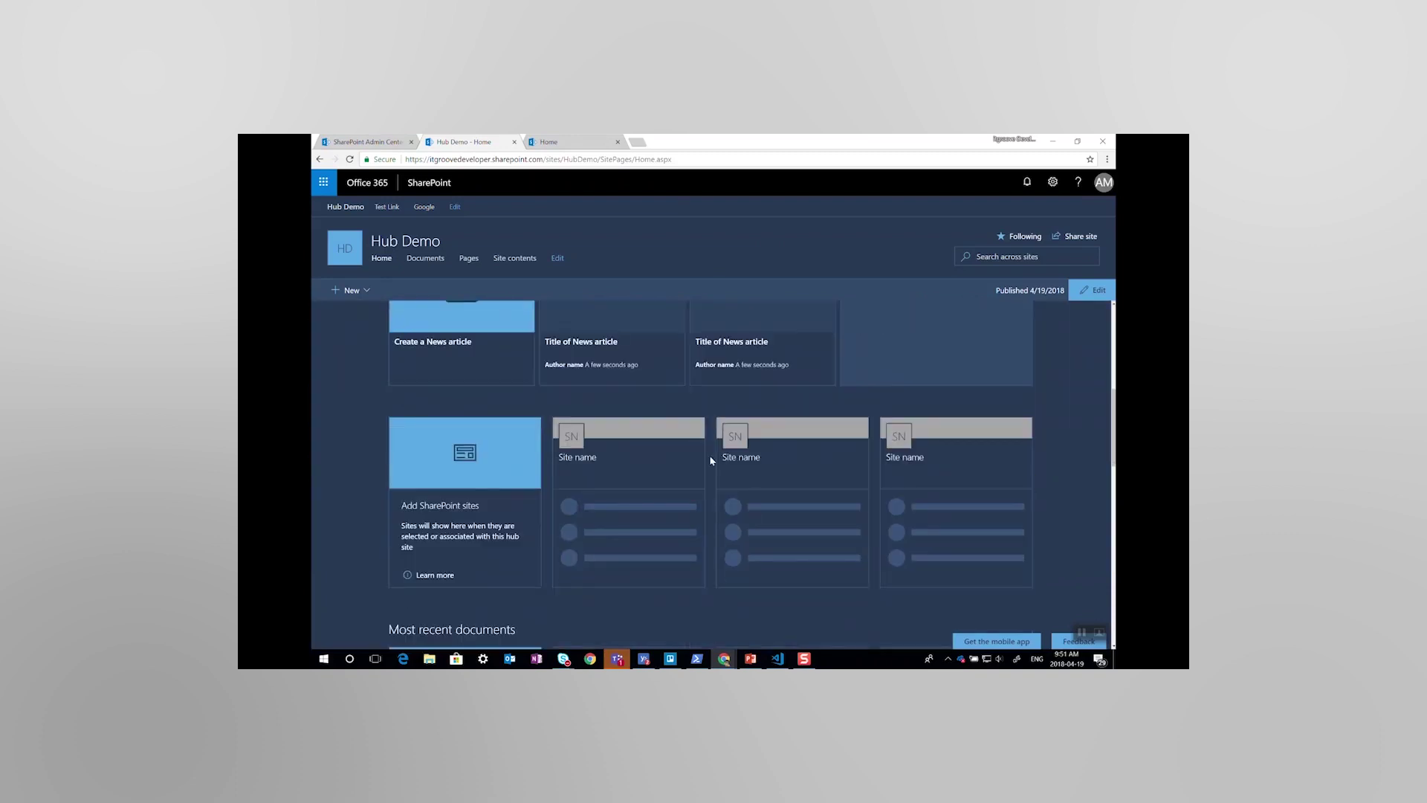
pyautogui.scroll(-1, 554, 516)
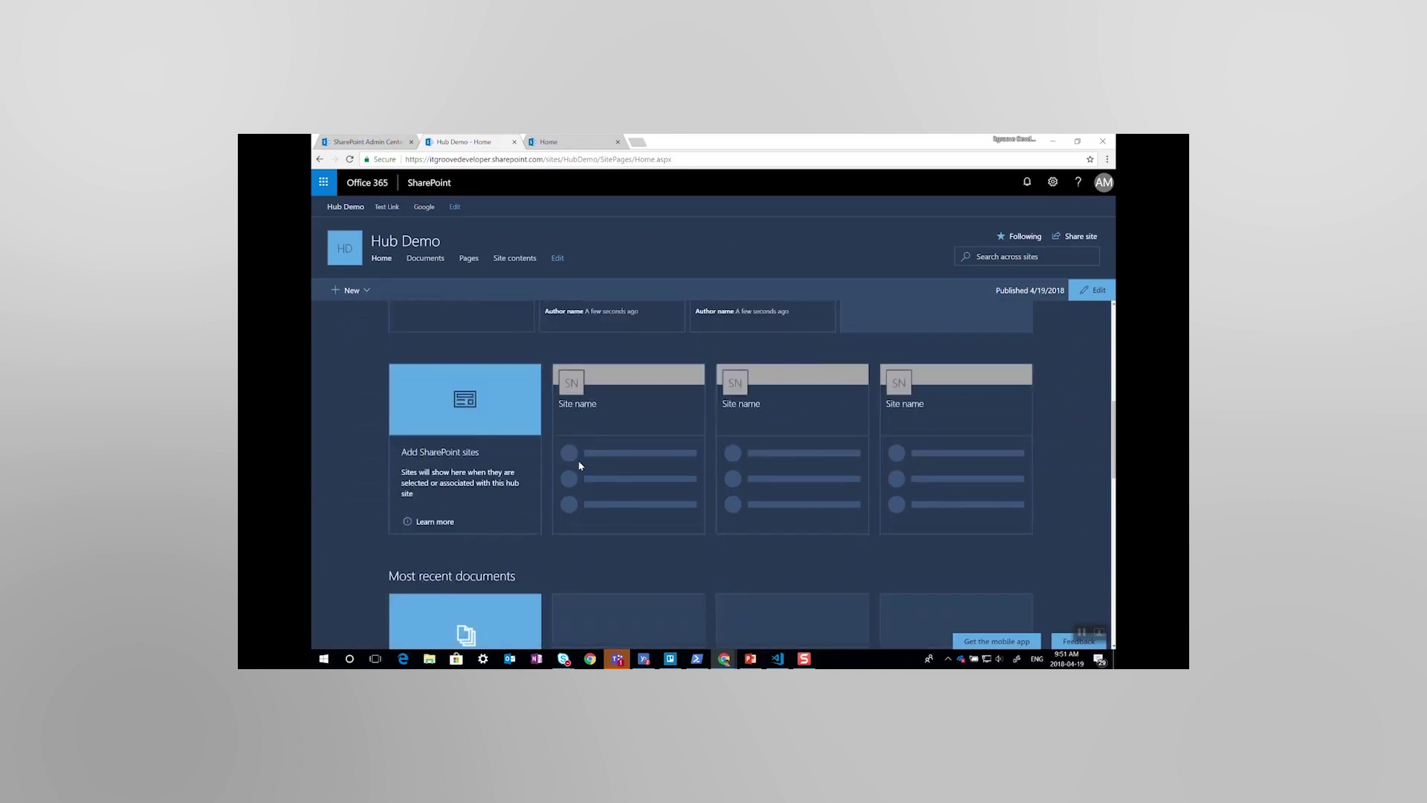
pyautogui.moveTo(724, 660)
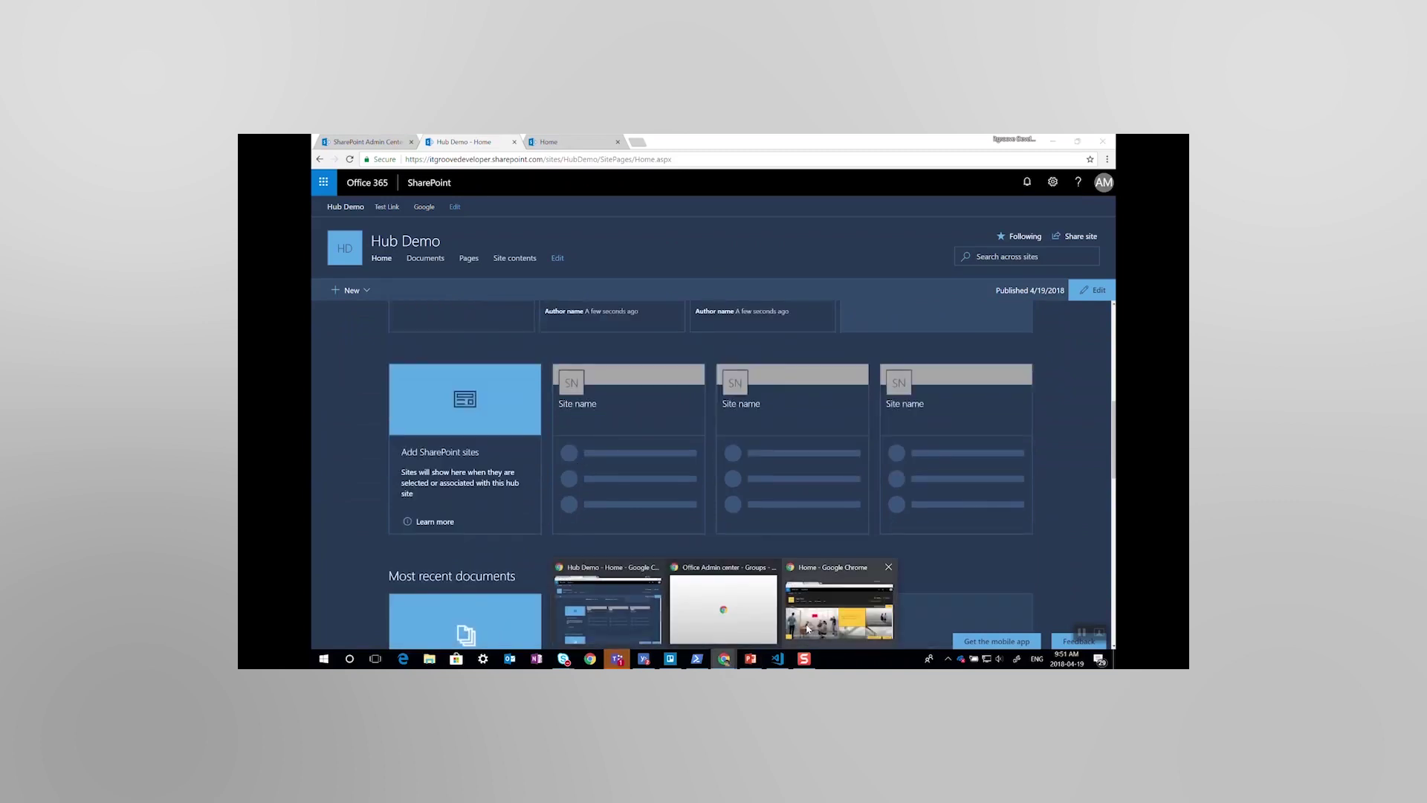
# Bring the Hub Test window forward, maximize it and reload its home page.
pyautogui.click(839, 607)
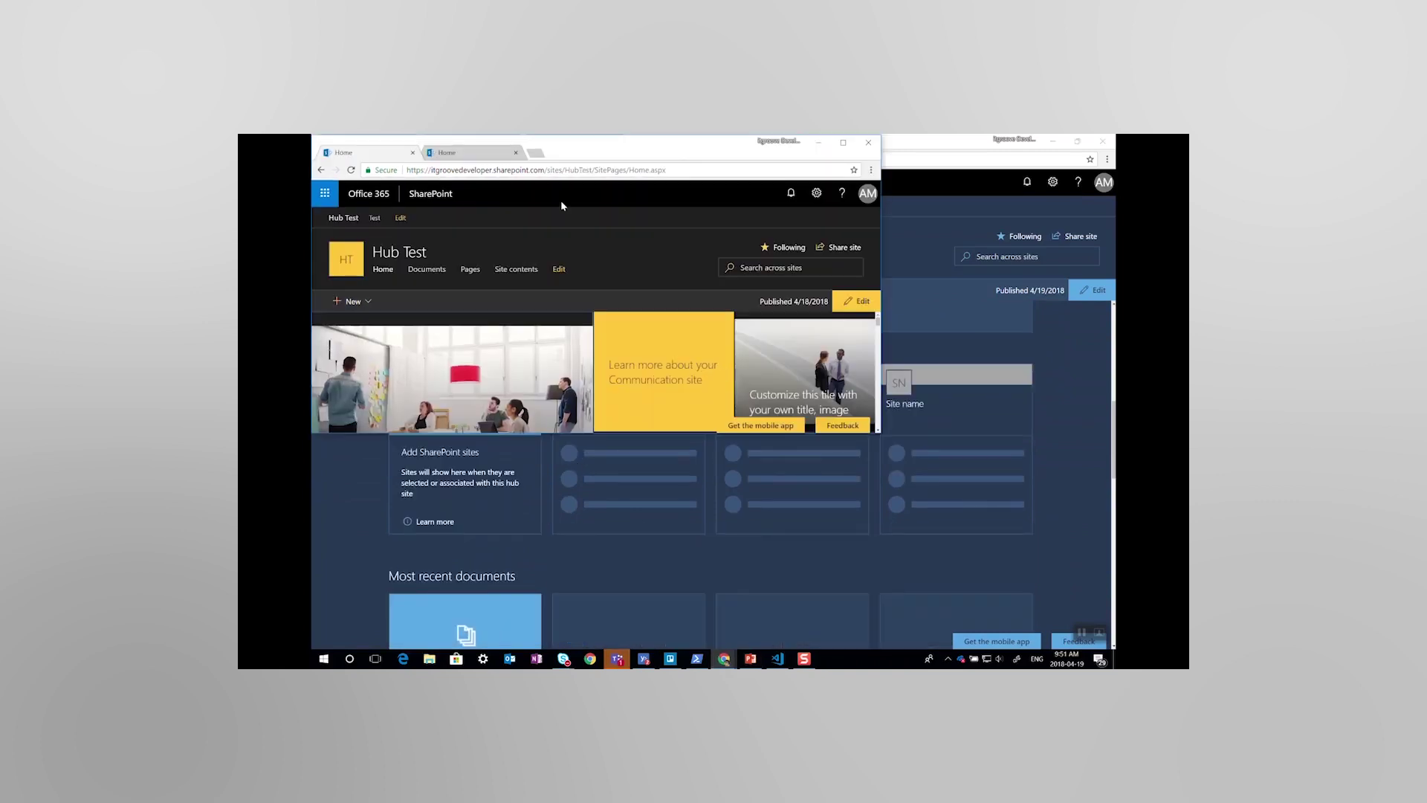
pyautogui.doubleClick(610, 143)
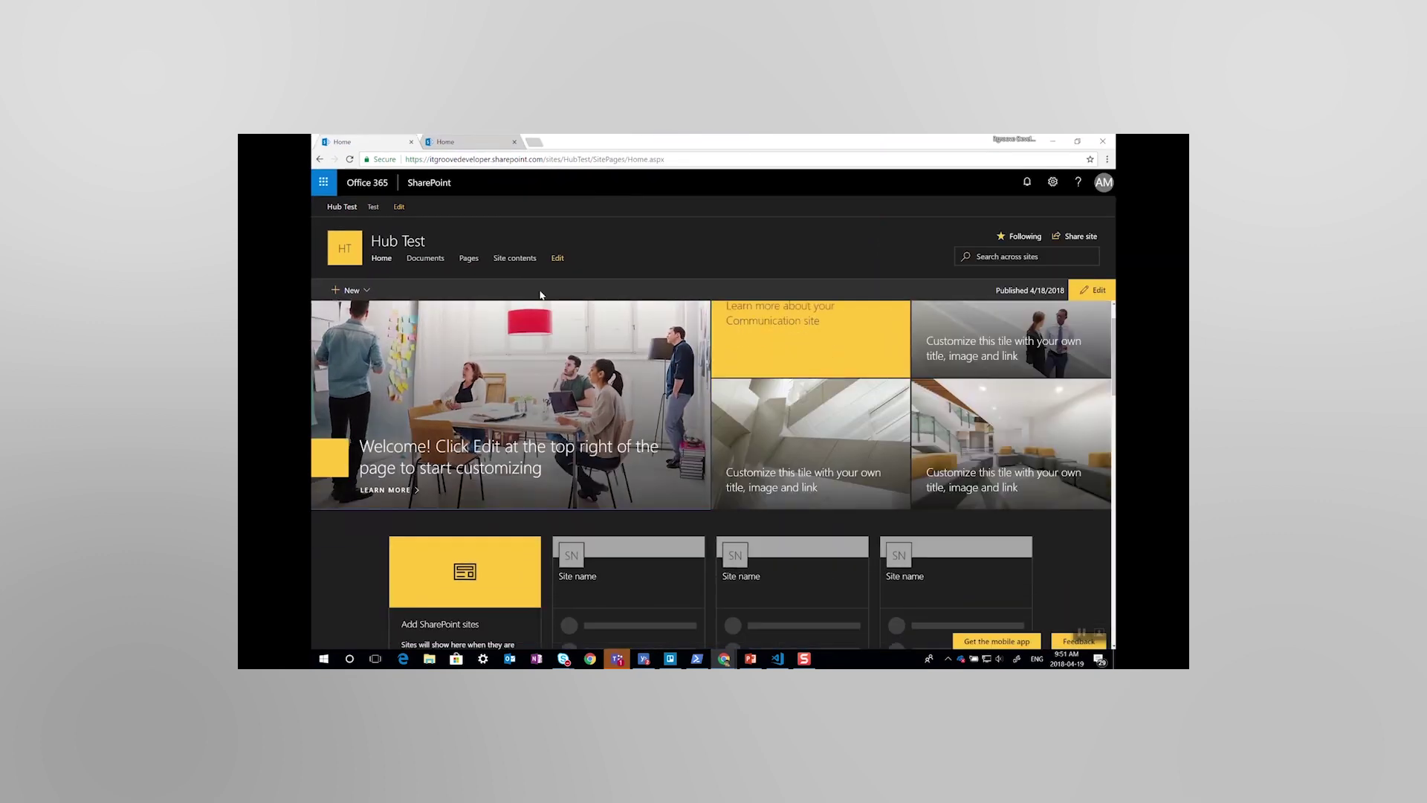
pyautogui.click(518, 158)
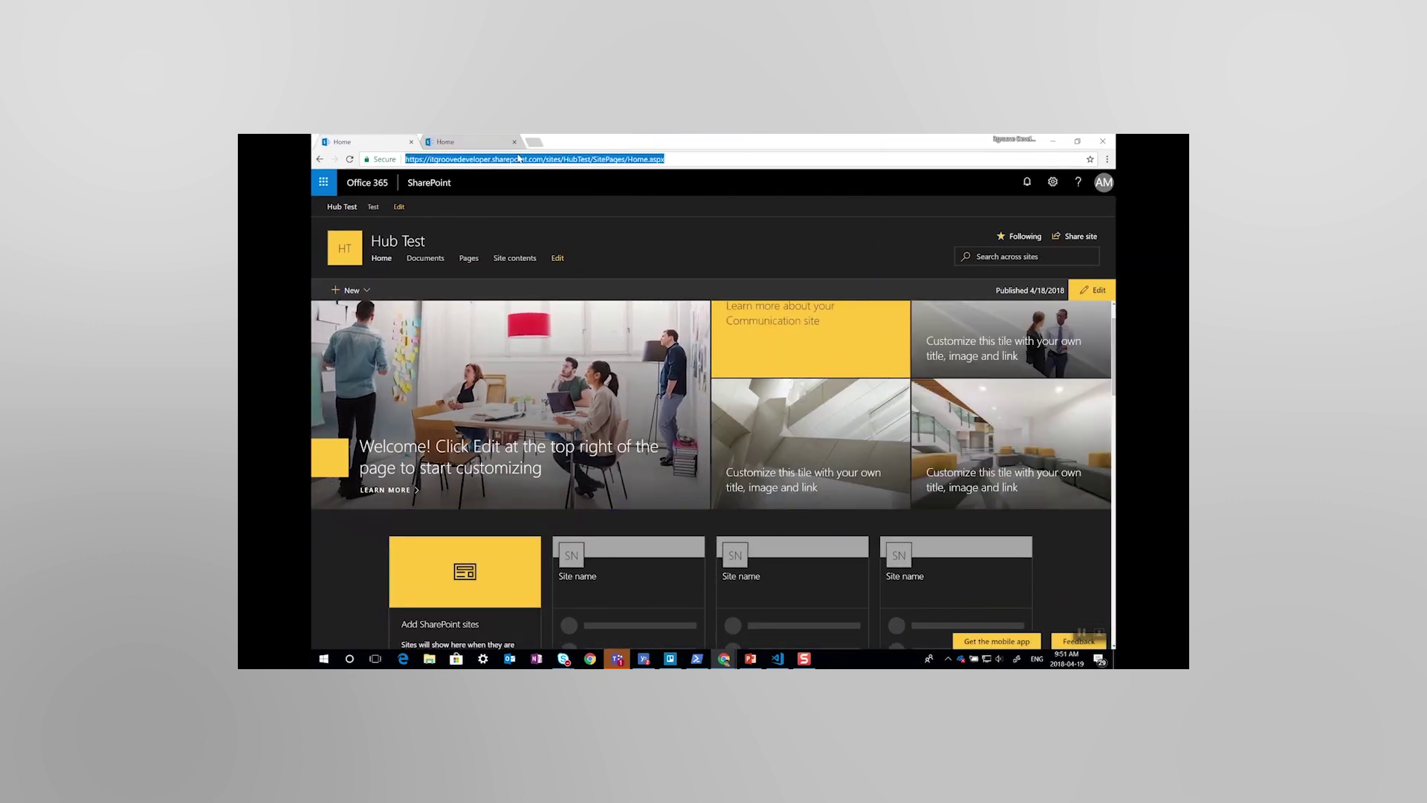
pyautogui.press('Return')
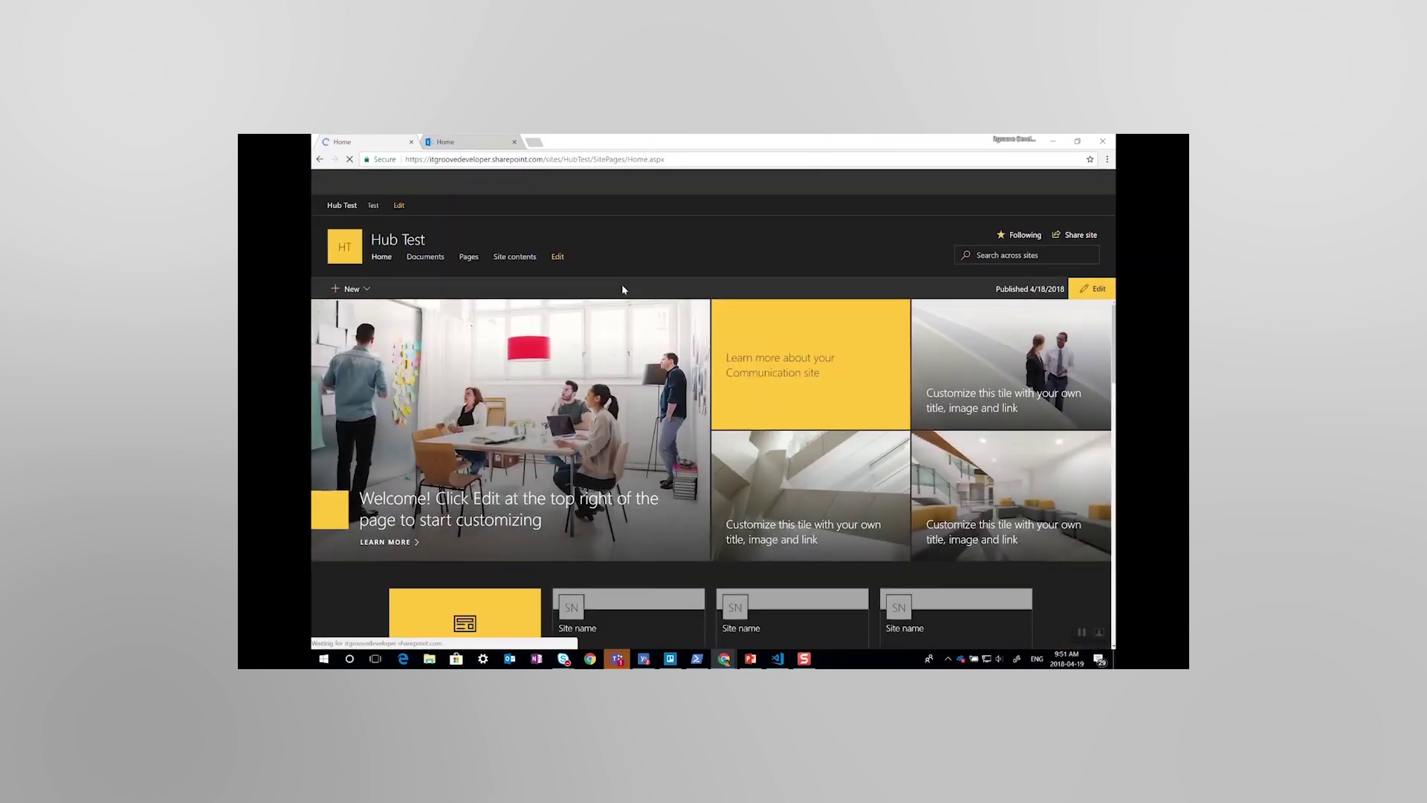
pyautogui.scroll(-2, 622, 284)
pyautogui.scroll(-1, 635, 322)
pyautogui.scroll(-1, 634, 323)
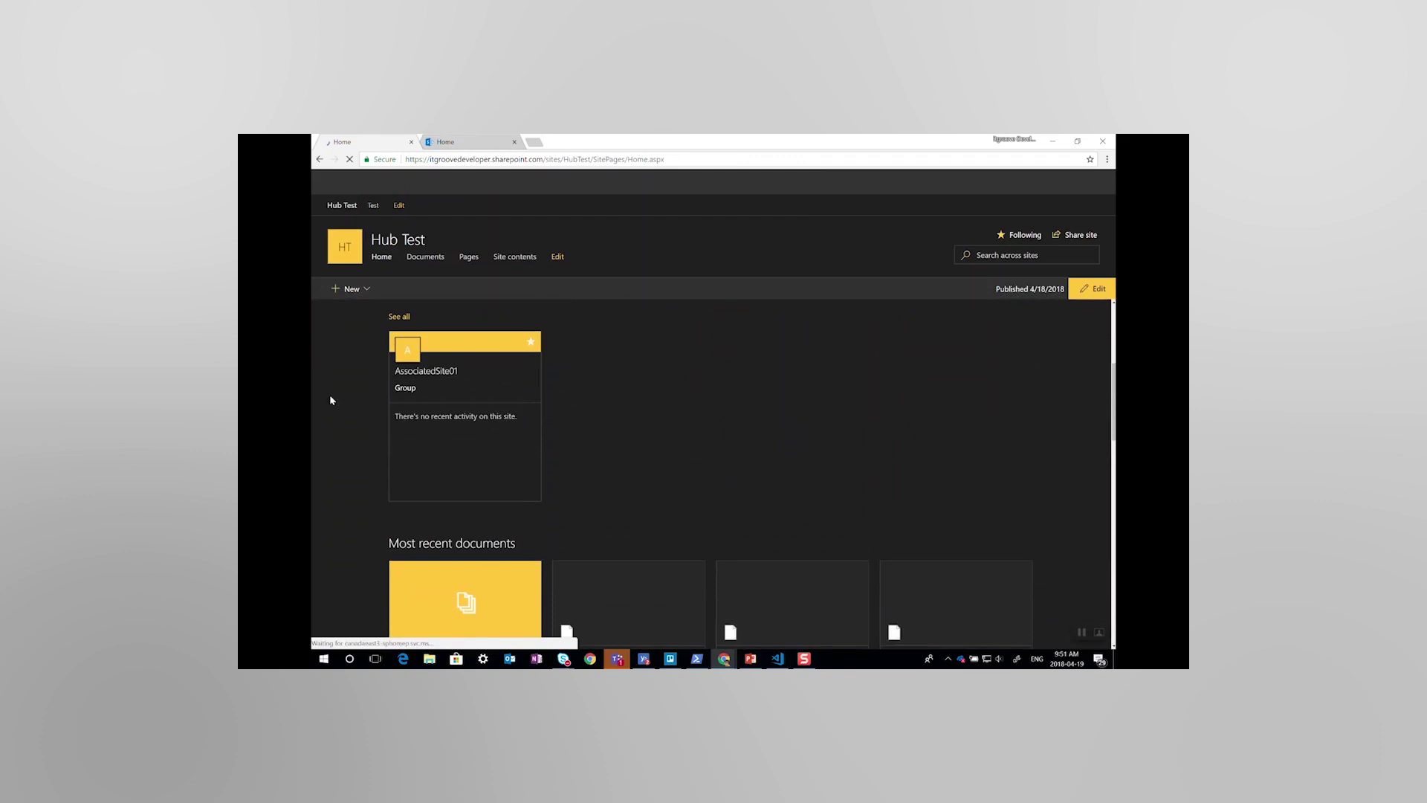
# Visit AssociatedSite01 from Hub Test's site list and return to Hub Test.
pyautogui.click(456, 366)
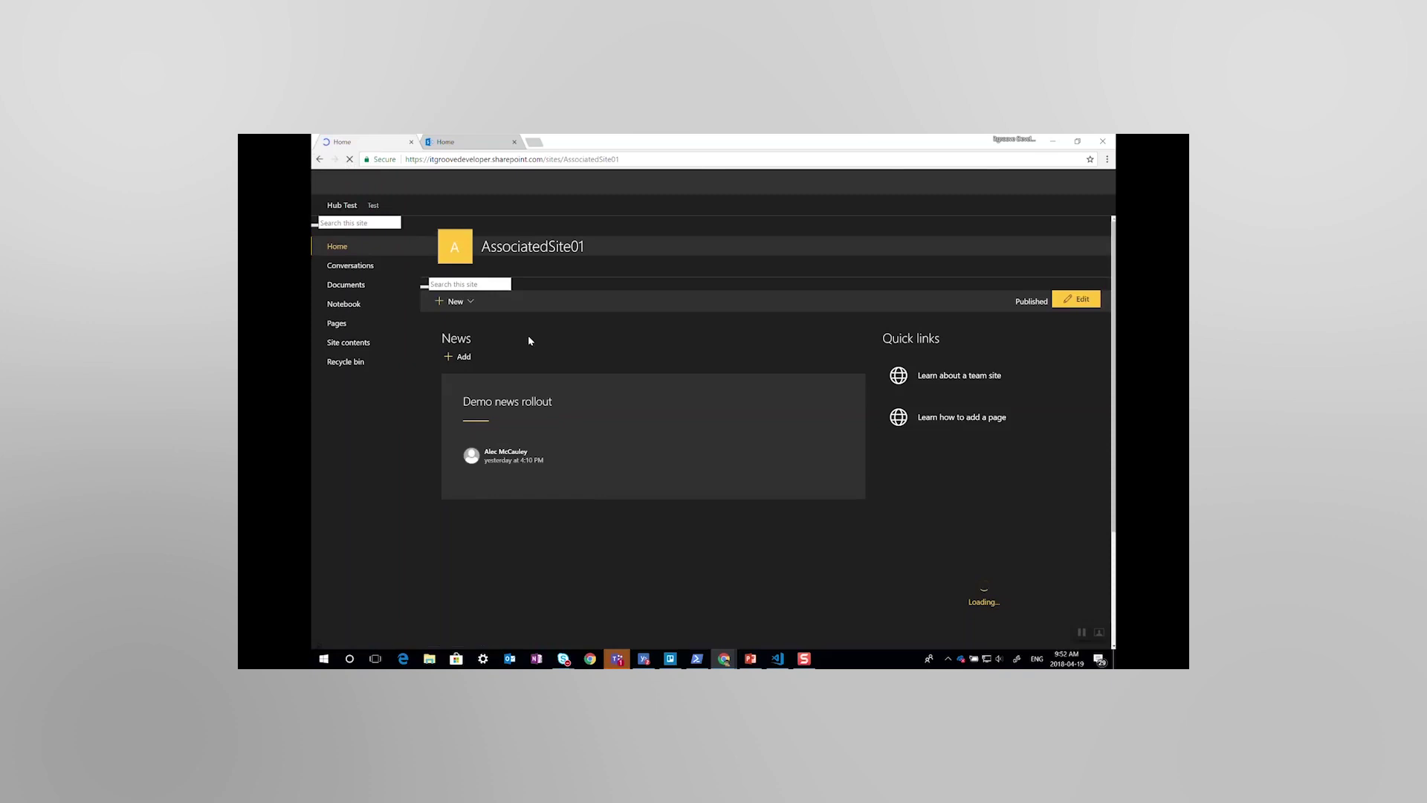
pyautogui.click(319, 160)
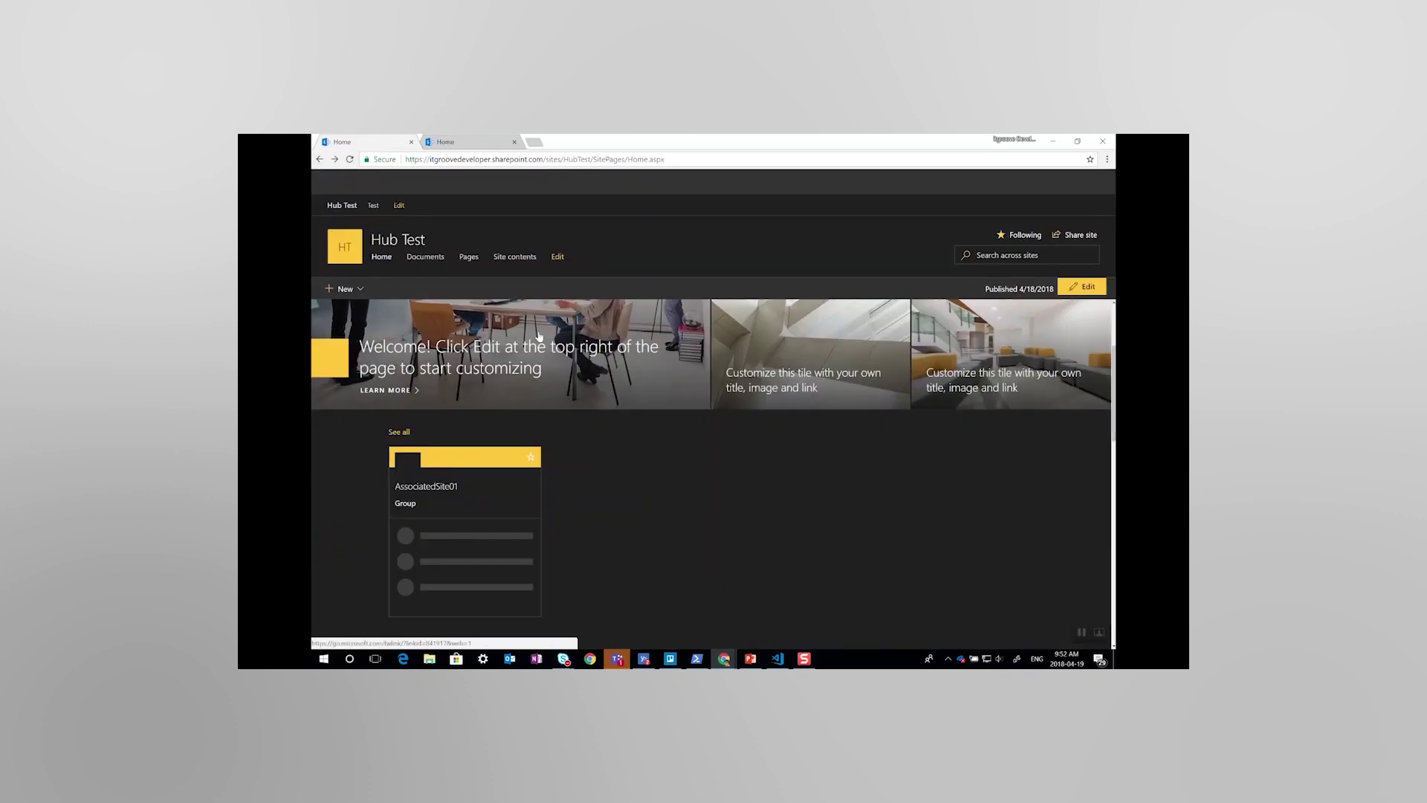
pyautogui.scroll(-3, 482, 406)
pyautogui.scroll(-3, 482, 405)
pyautogui.scroll(-2, 482, 405)
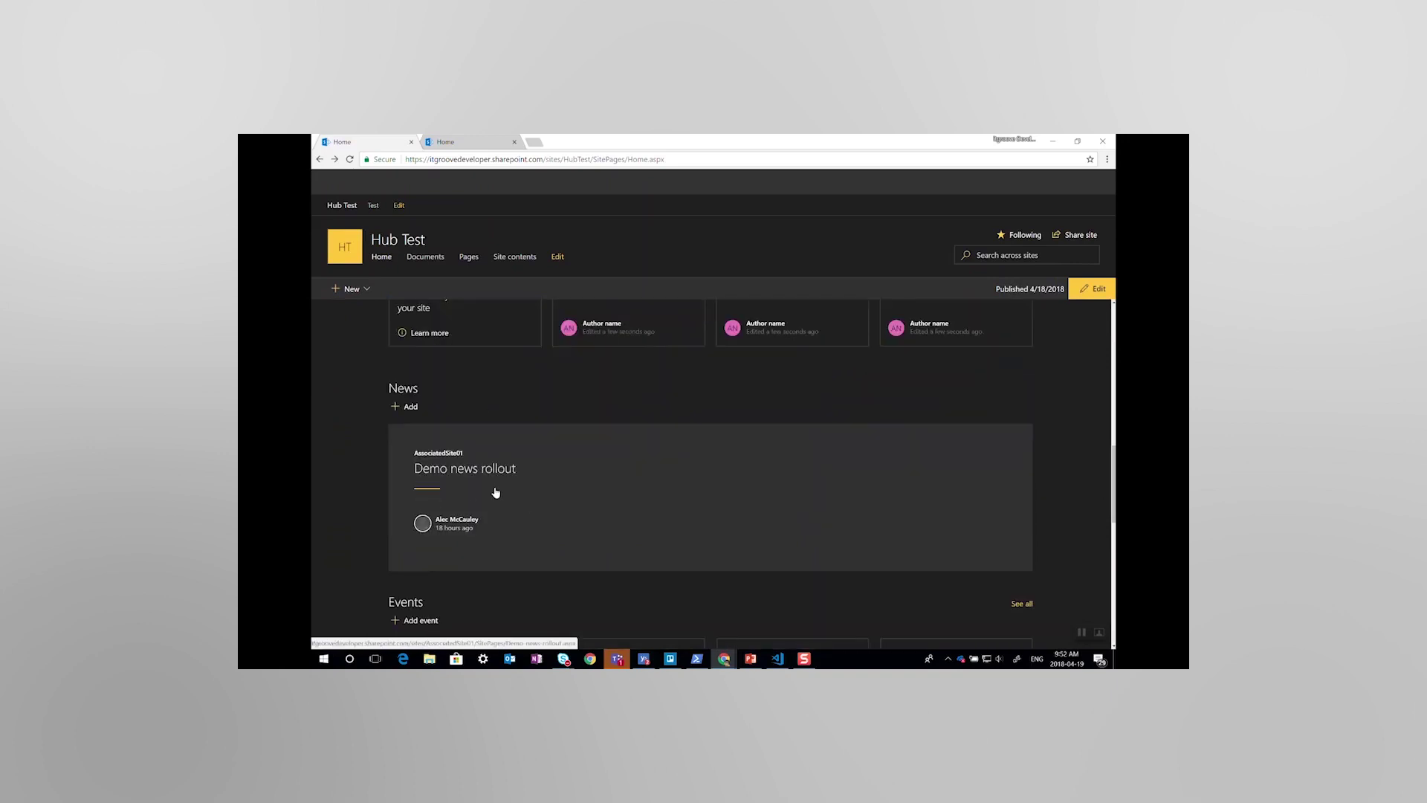
pyautogui.scroll(2, 480, 491)
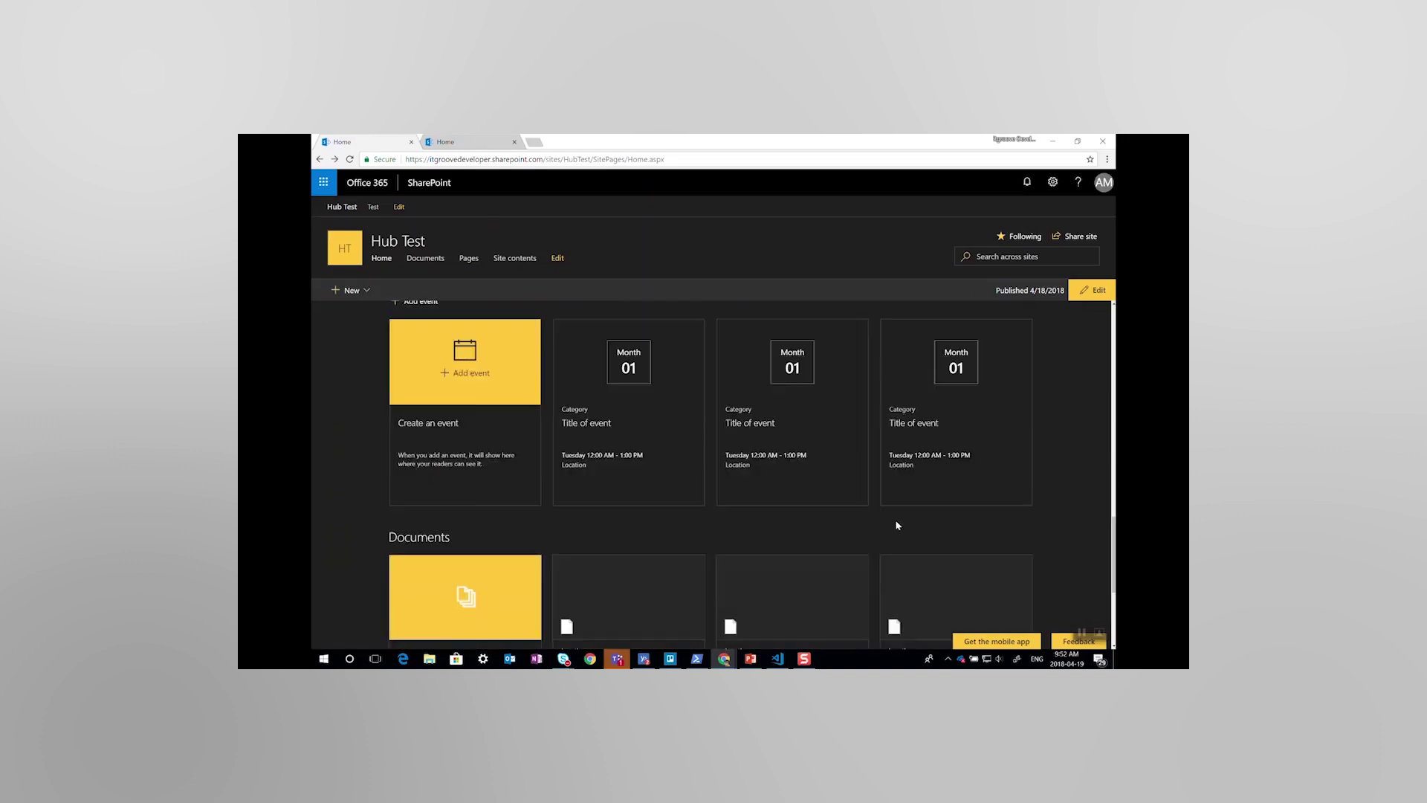
pyautogui.scroll(-1, 896, 522)
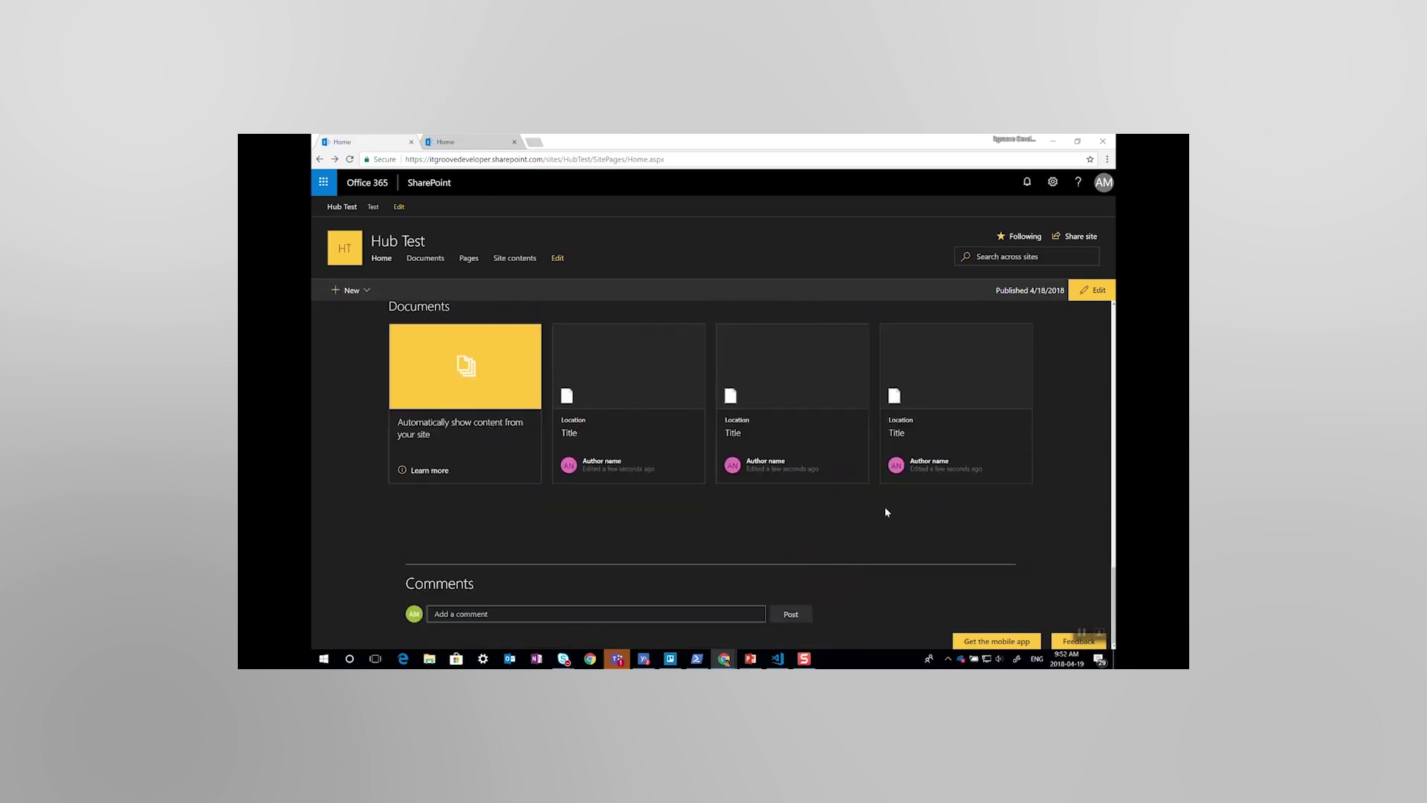
pyautogui.scroll(2, 885, 511)
pyautogui.scroll(1, 886, 511)
pyautogui.scroll(1, 886, 511)
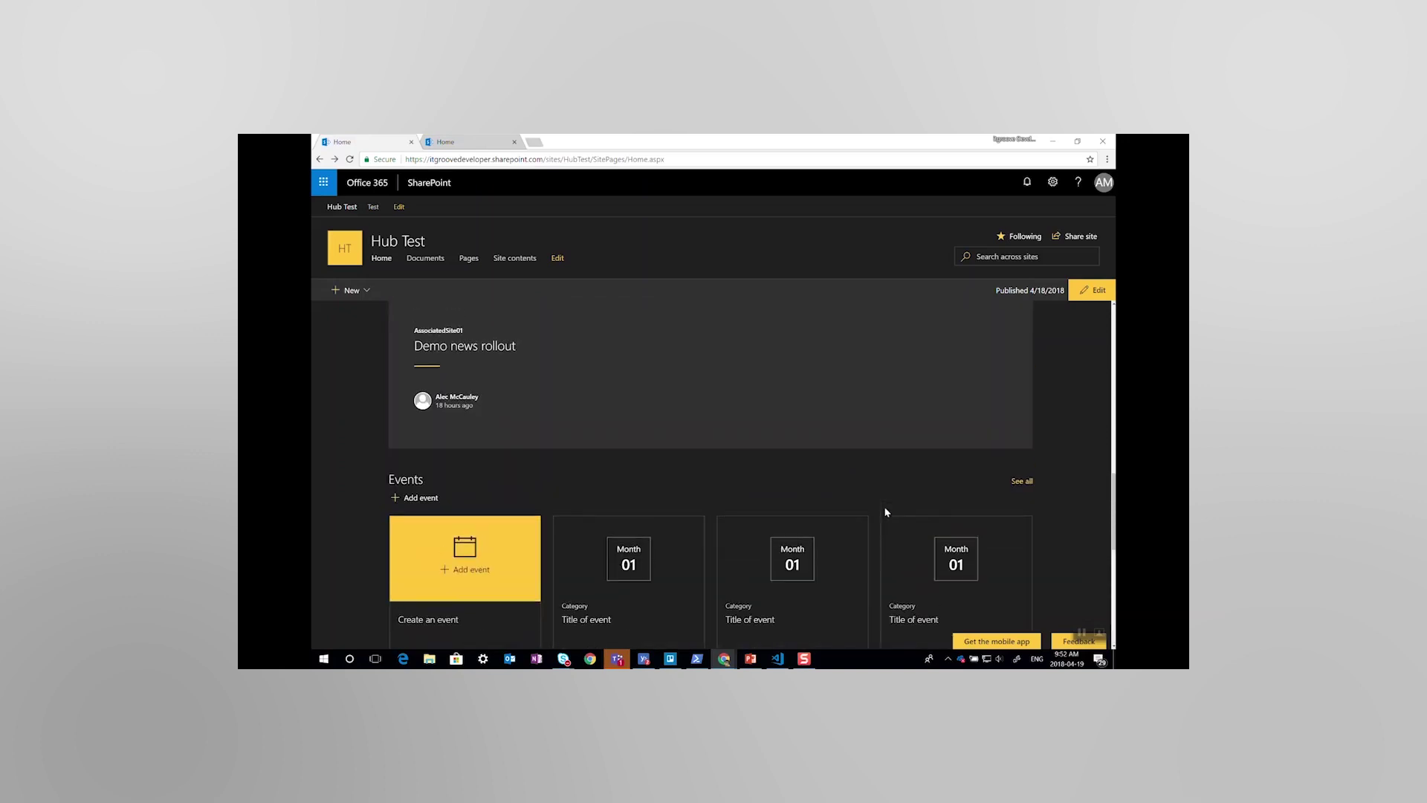
pyautogui.scroll(2, 548, 502)
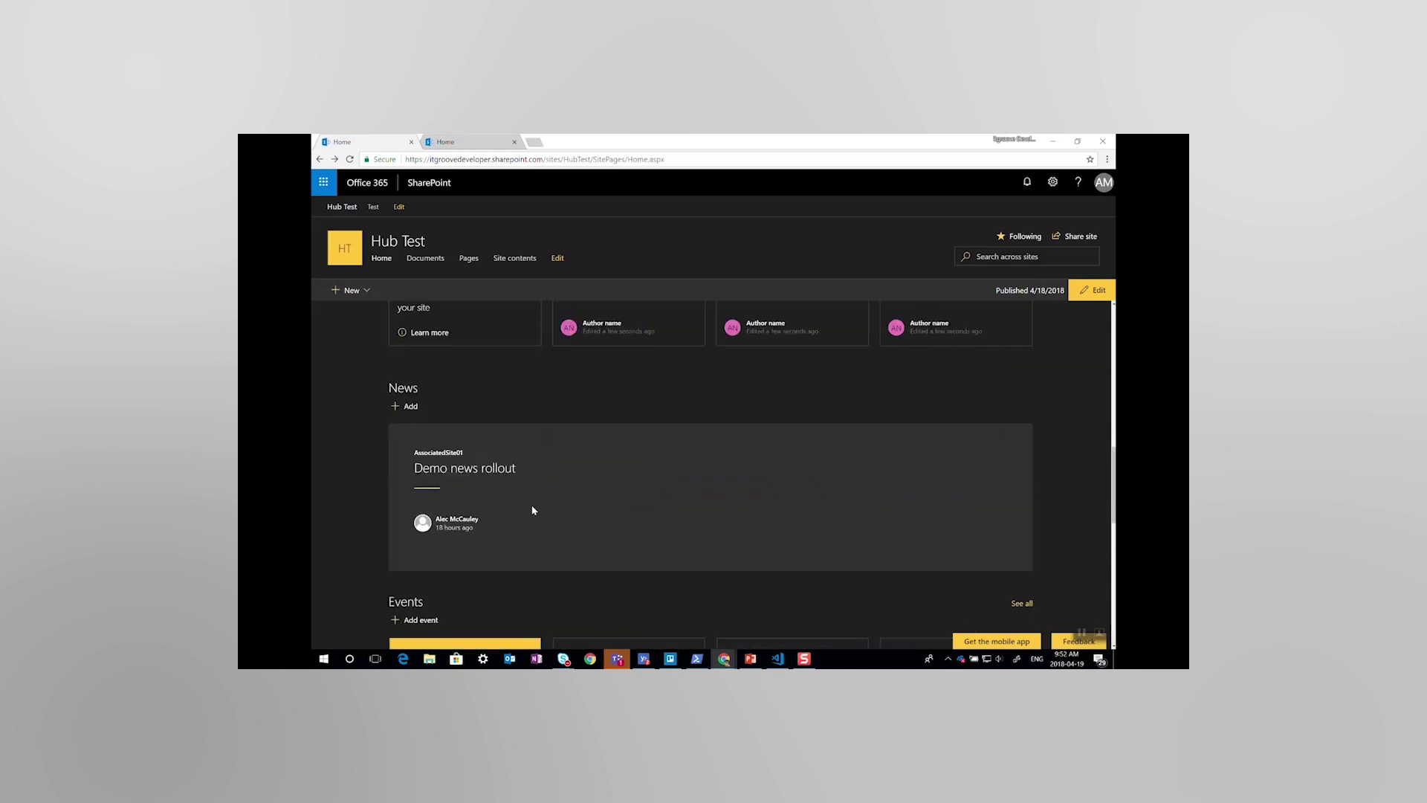
pyautogui.scroll(2, 533, 509)
pyautogui.scroll(2, 533, 509)
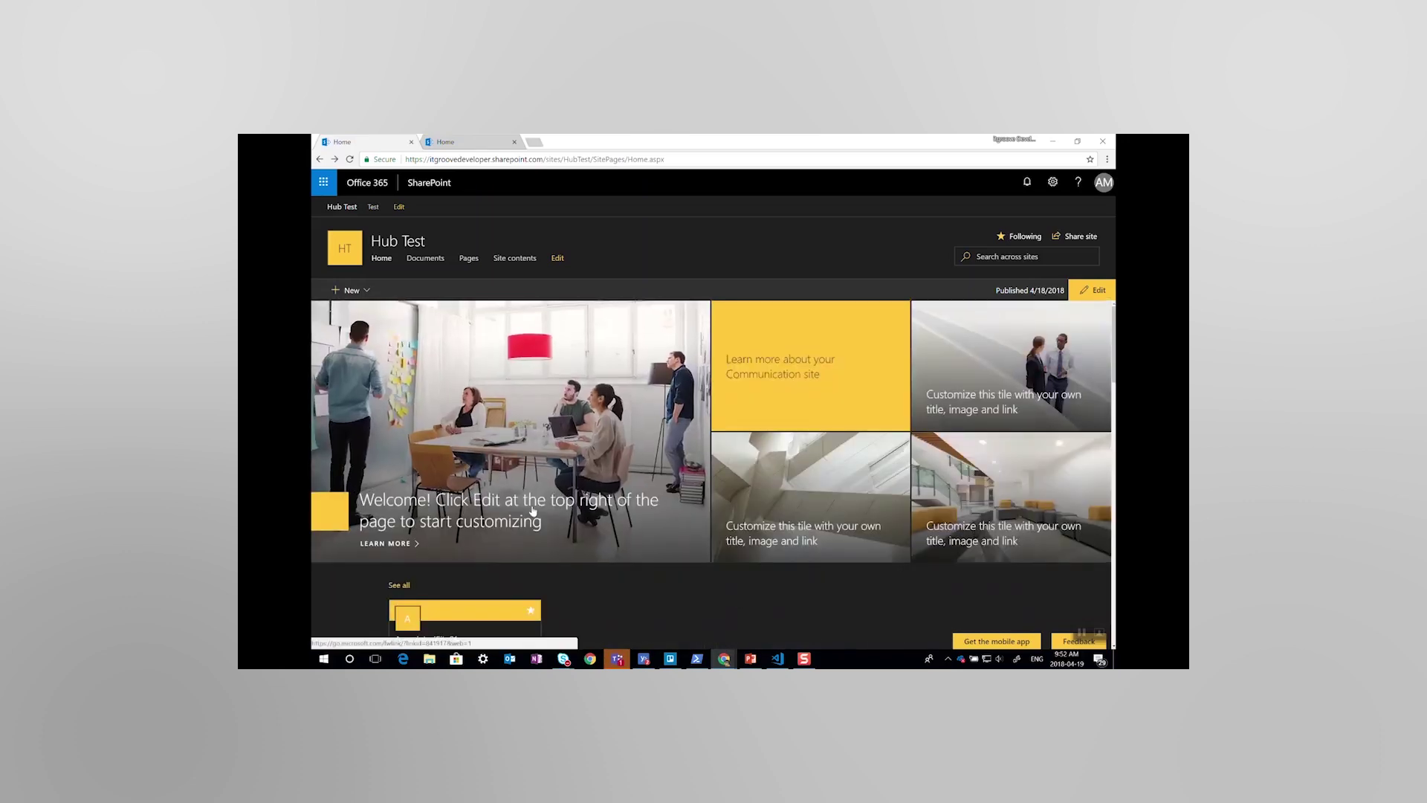